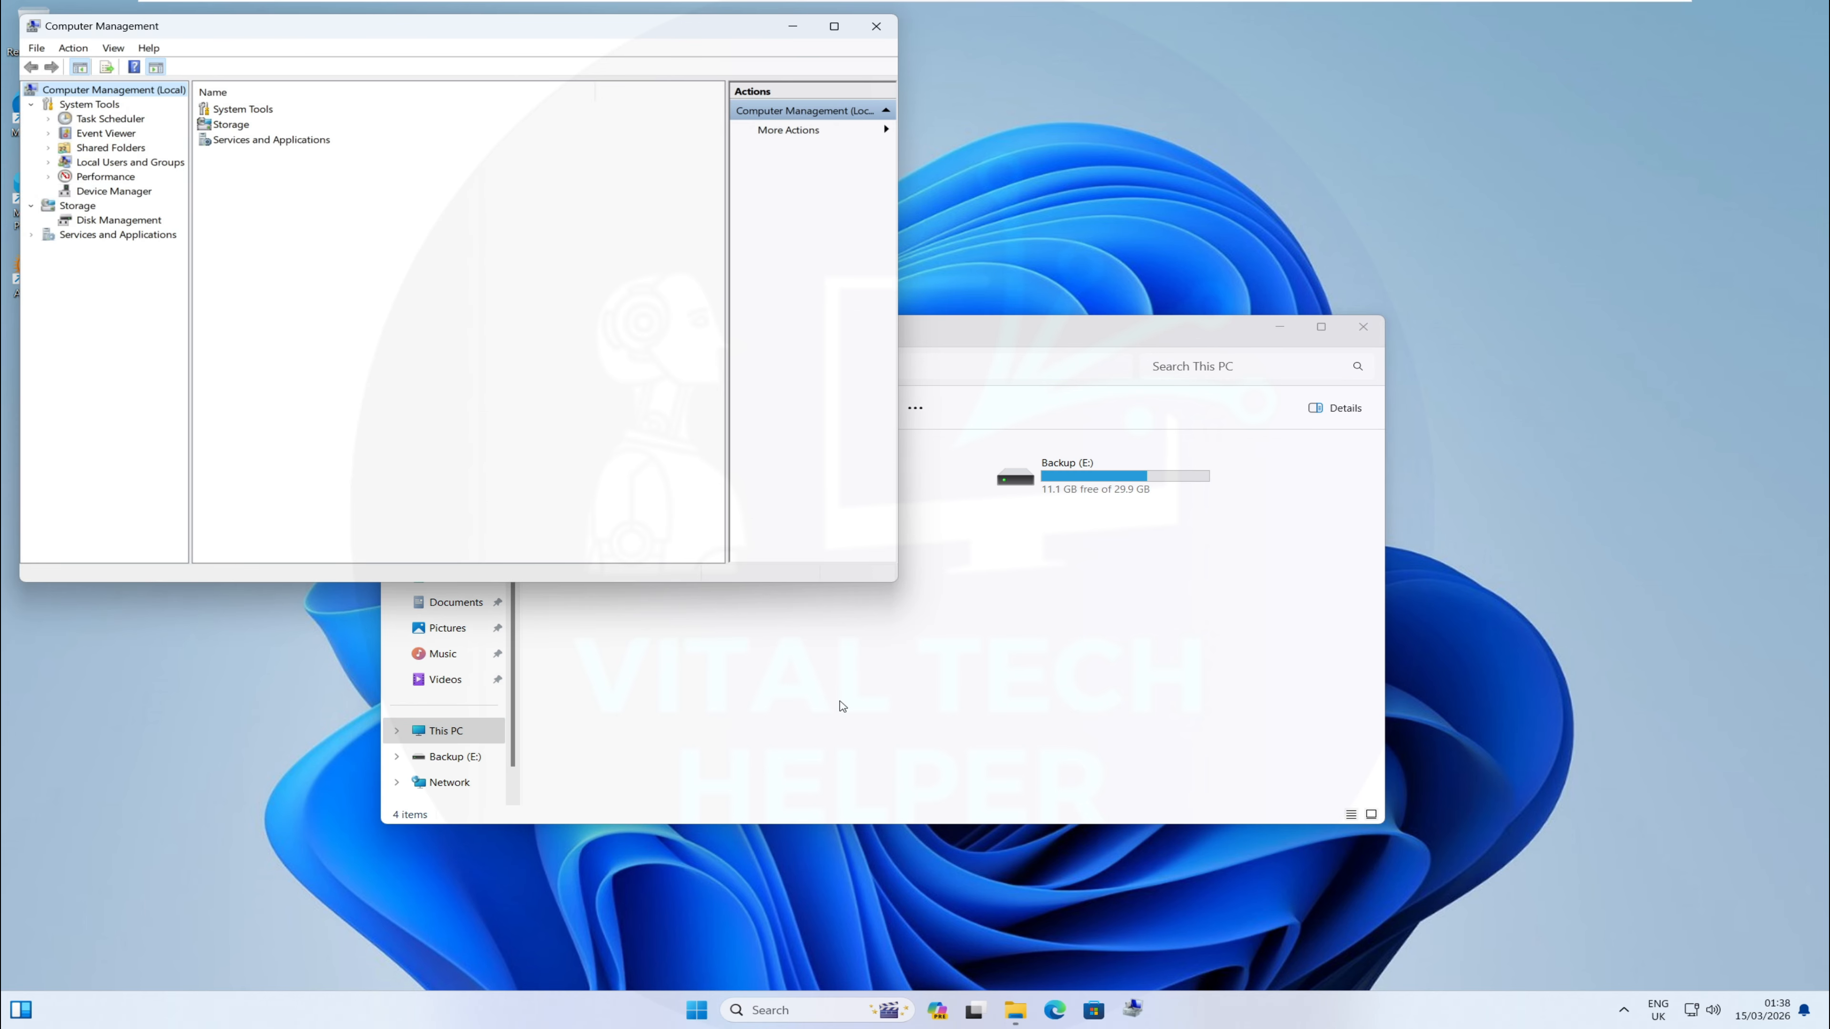
# In Disk Management, set up a new simple volume in Disk 0's unallocated space with 41003 MB and drive letter E
pyautogui.click(119, 221)
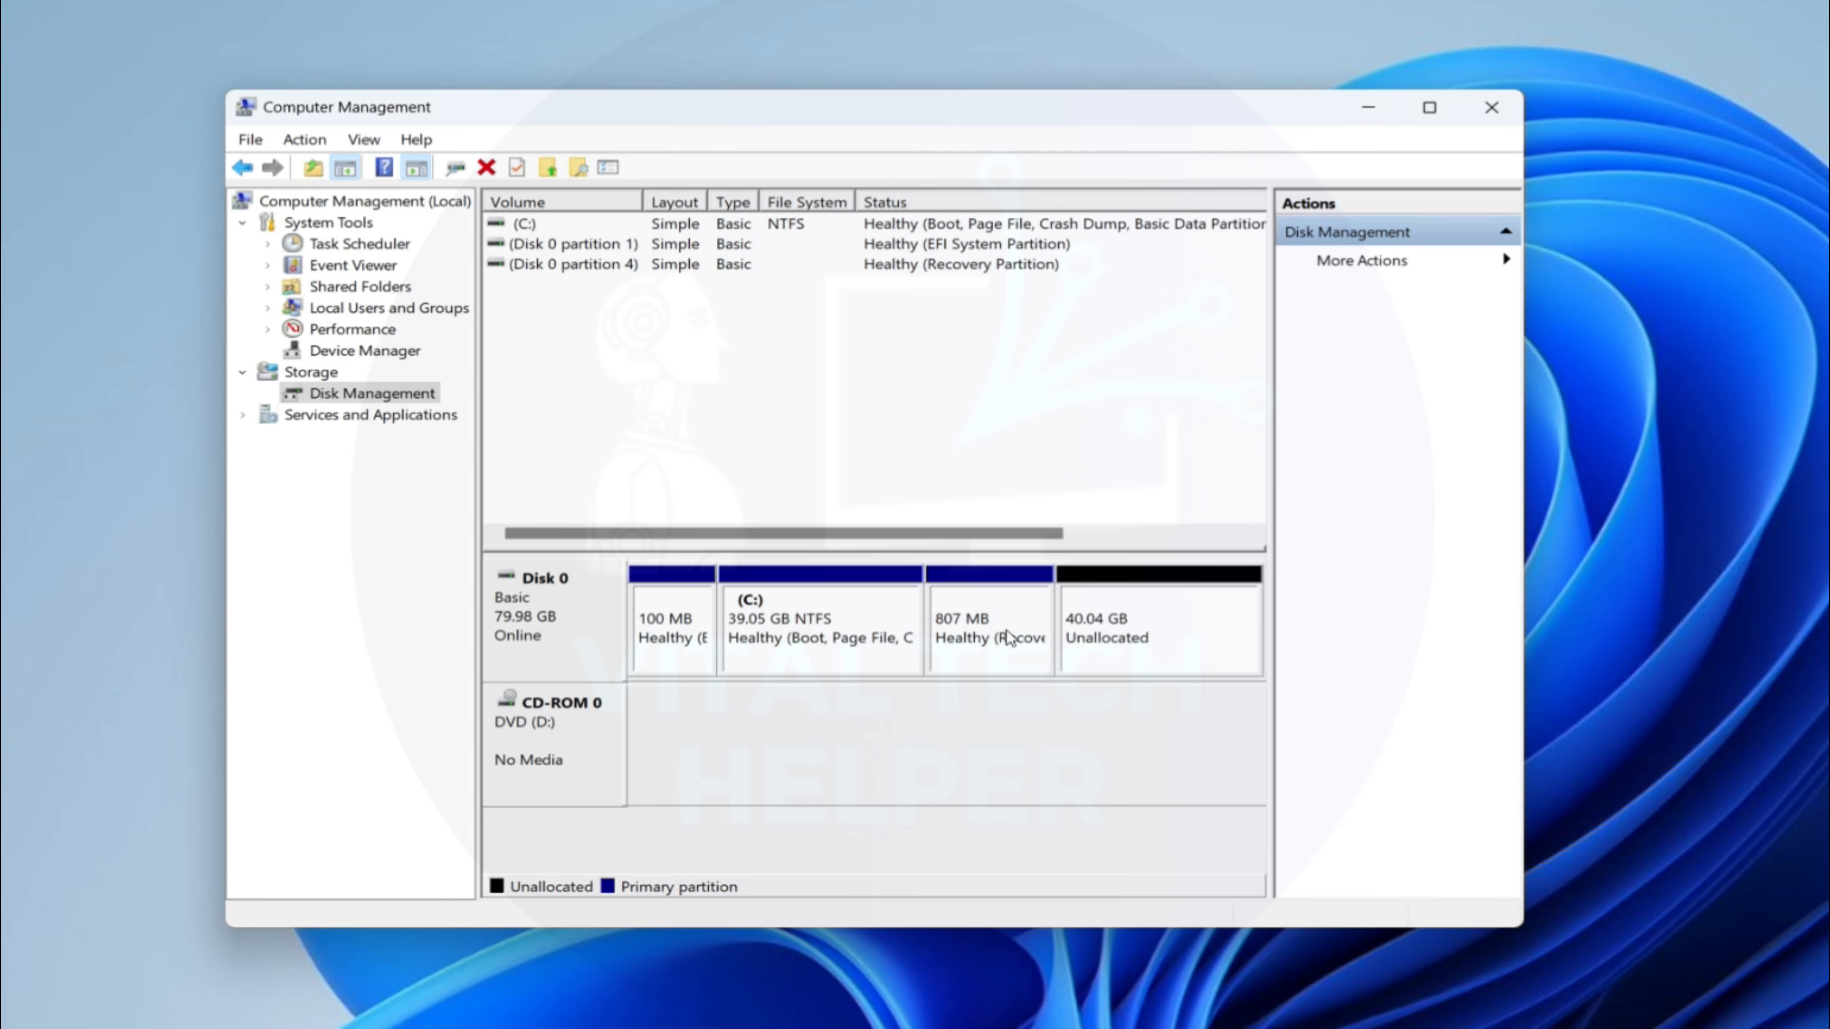
pyautogui.rightClick(1144, 616)
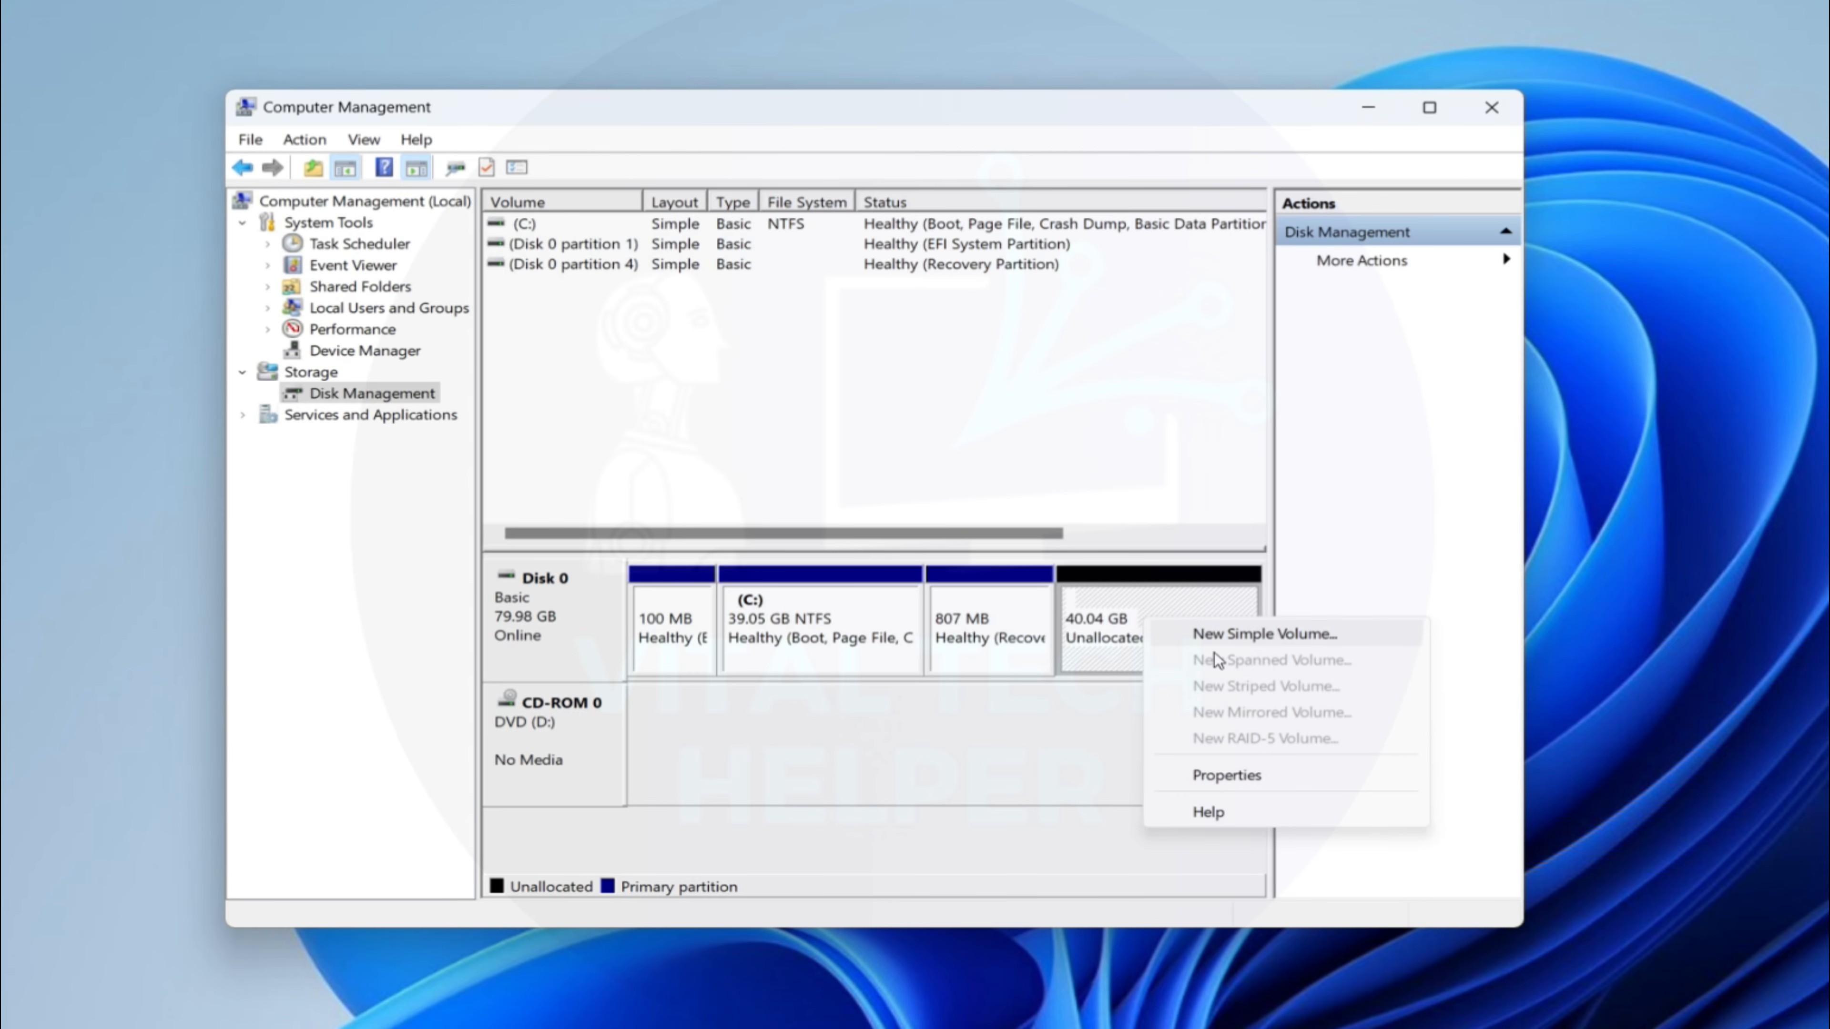
pyautogui.click(1241, 635)
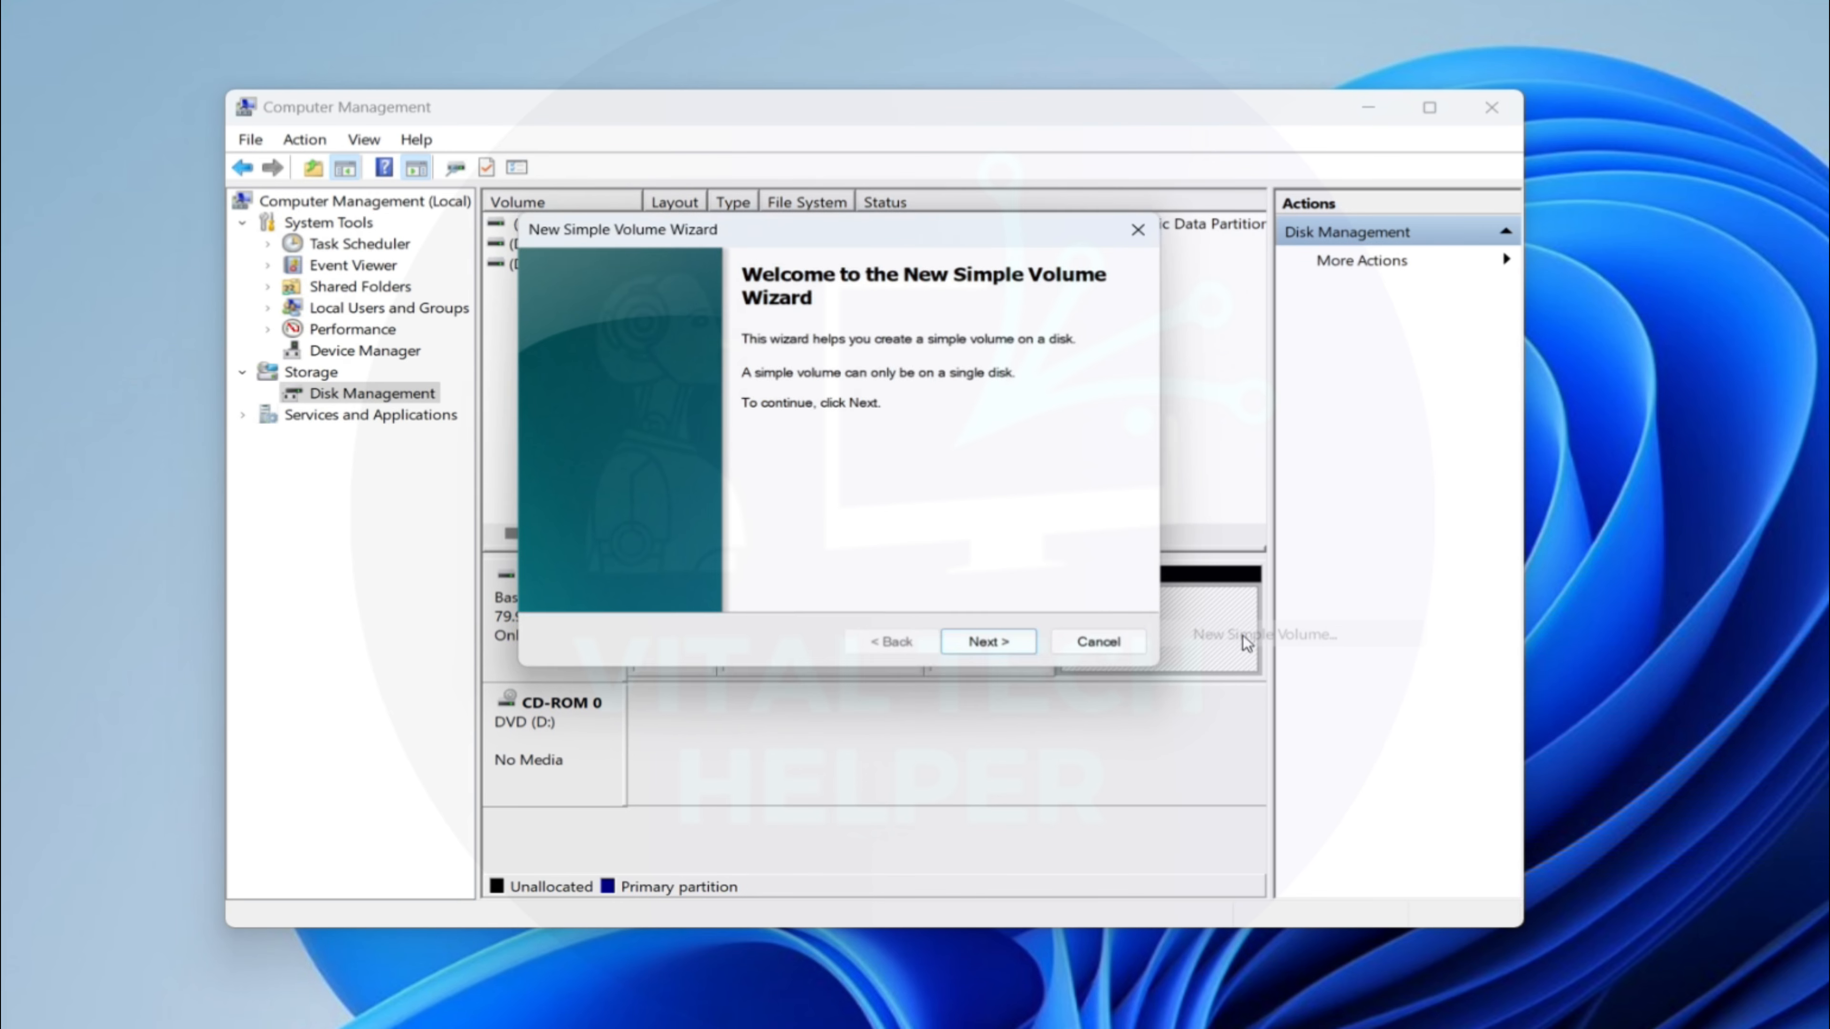
pyautogui.click(996, 655)
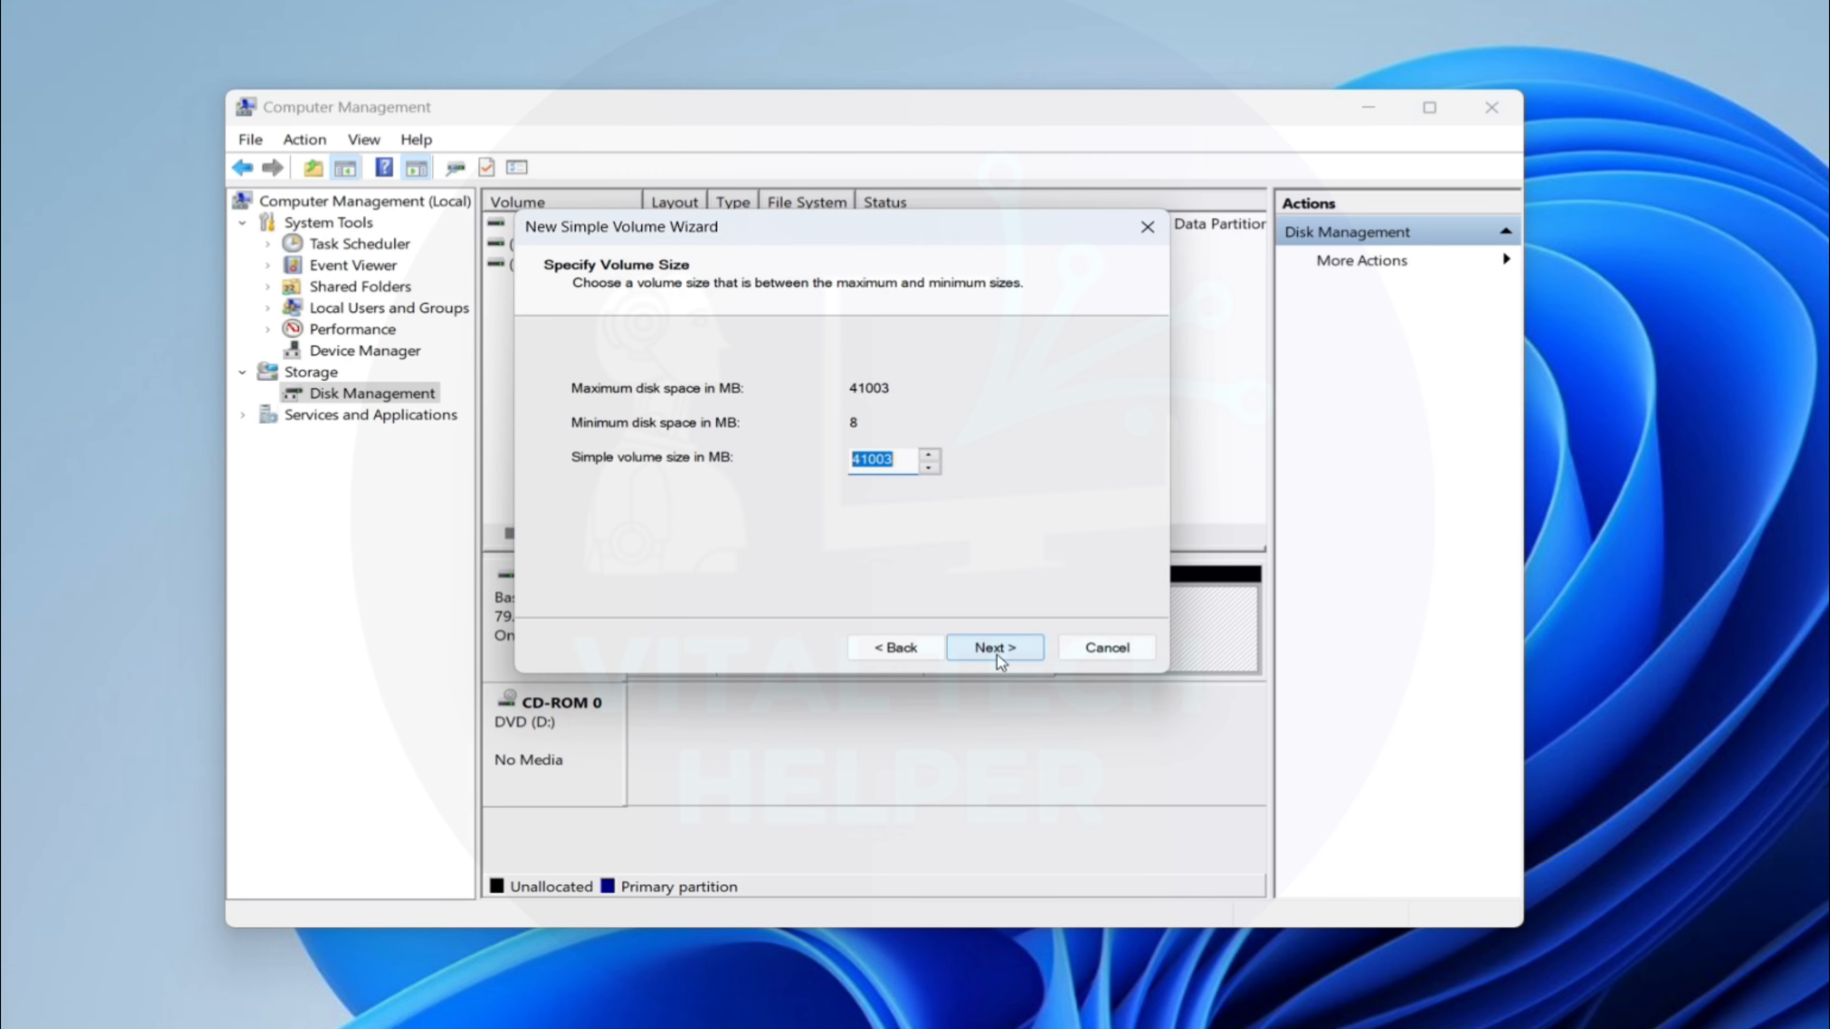
pyautogui.click(982, 648)
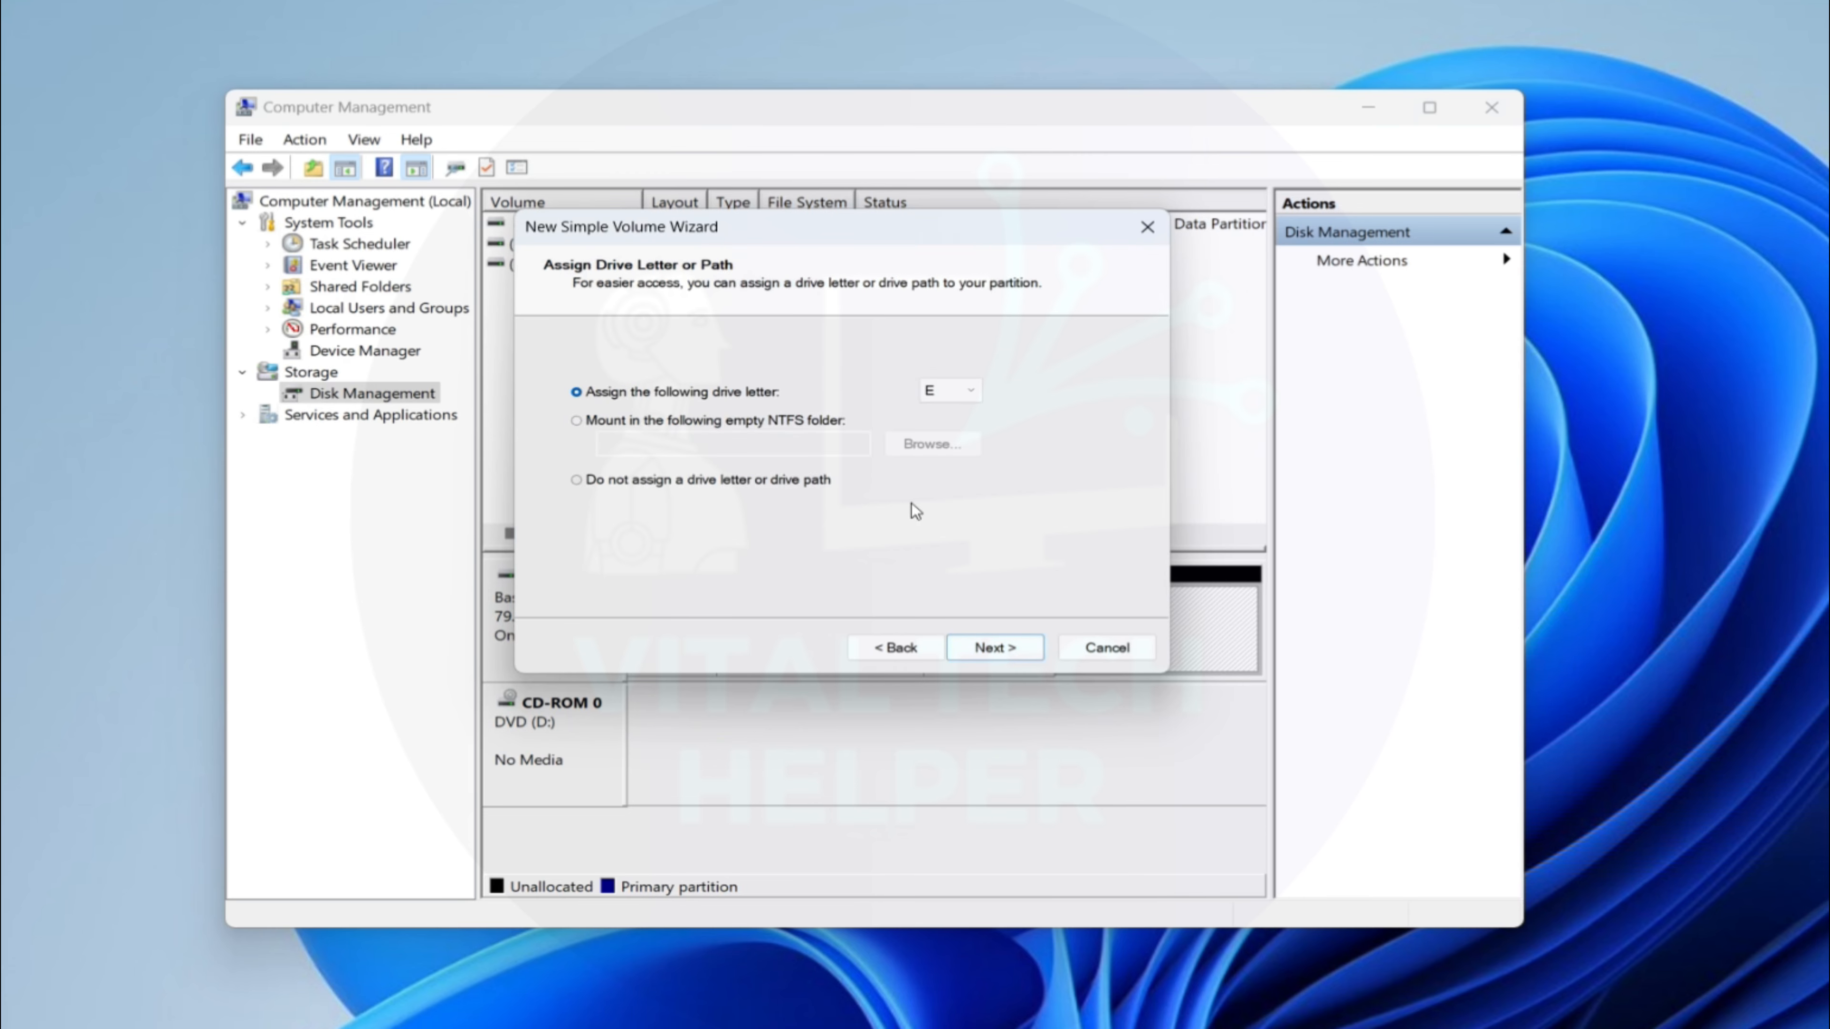
pyautogui.click(989, 649)
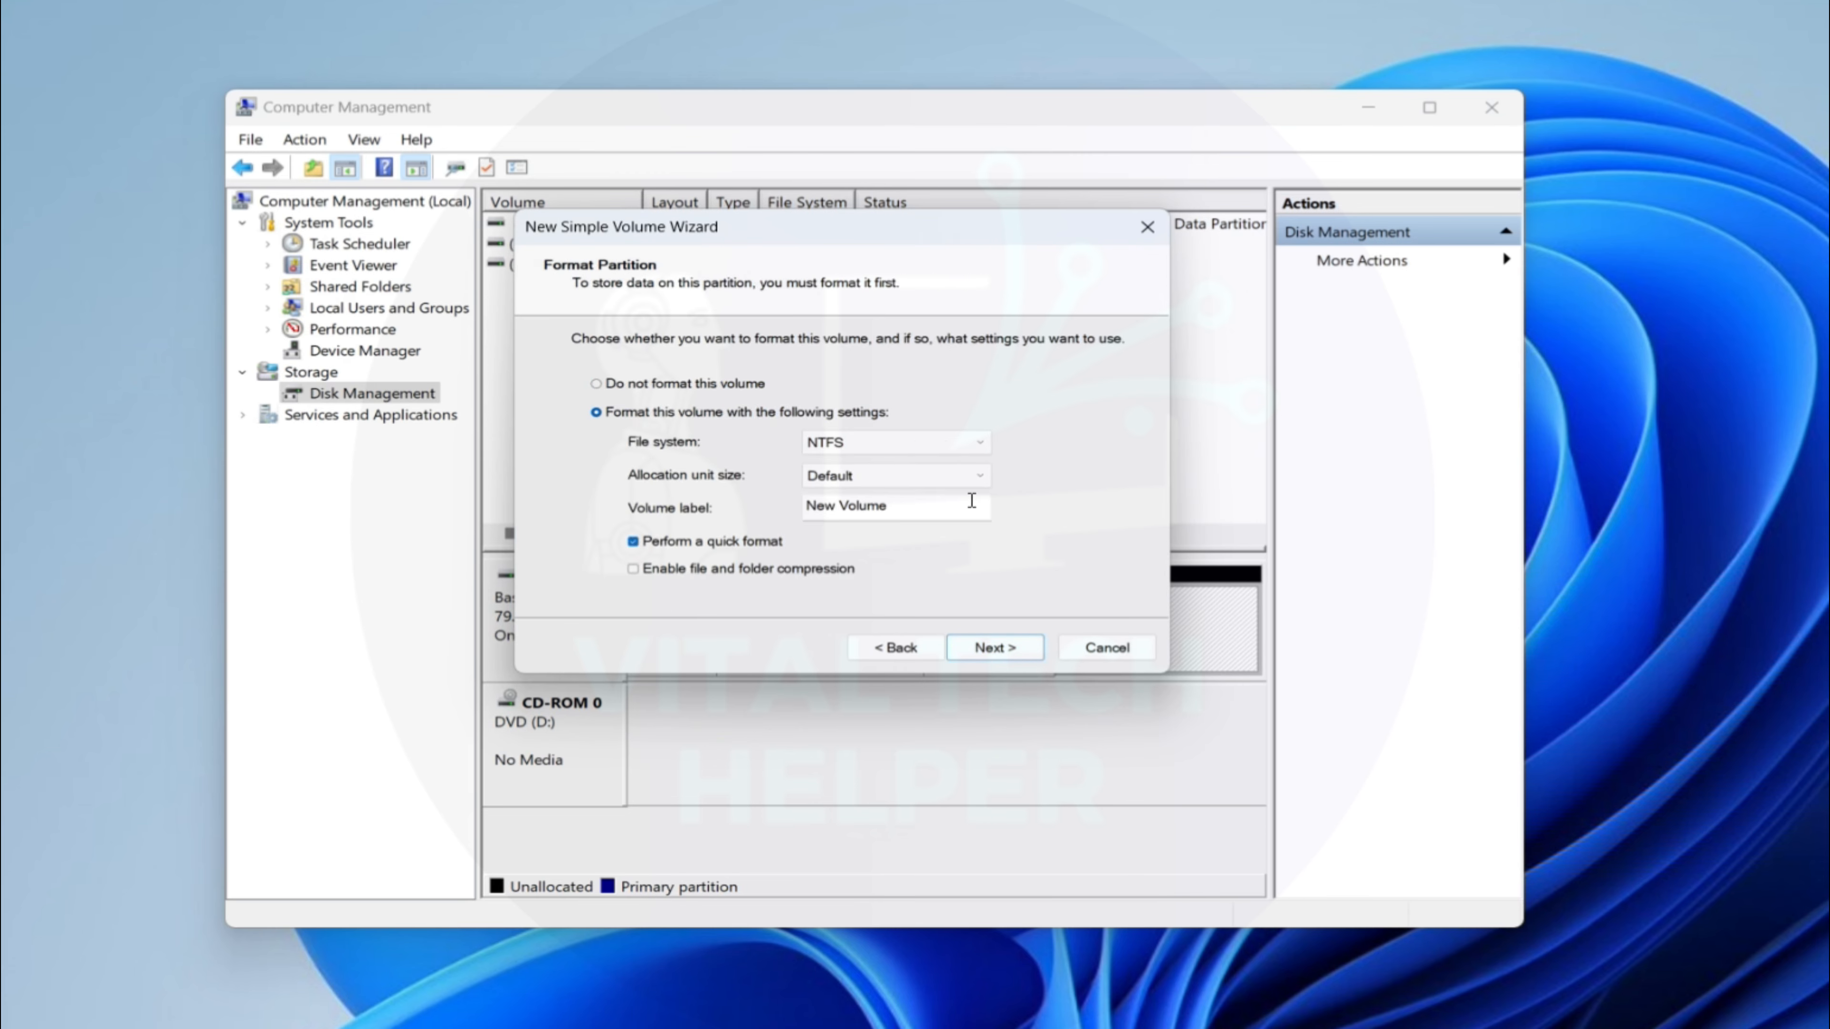
# Label the new volume Backup, finish creating it with an NTFS quick format, and check the drive in File Explorer
pyautogui.write('Backup')
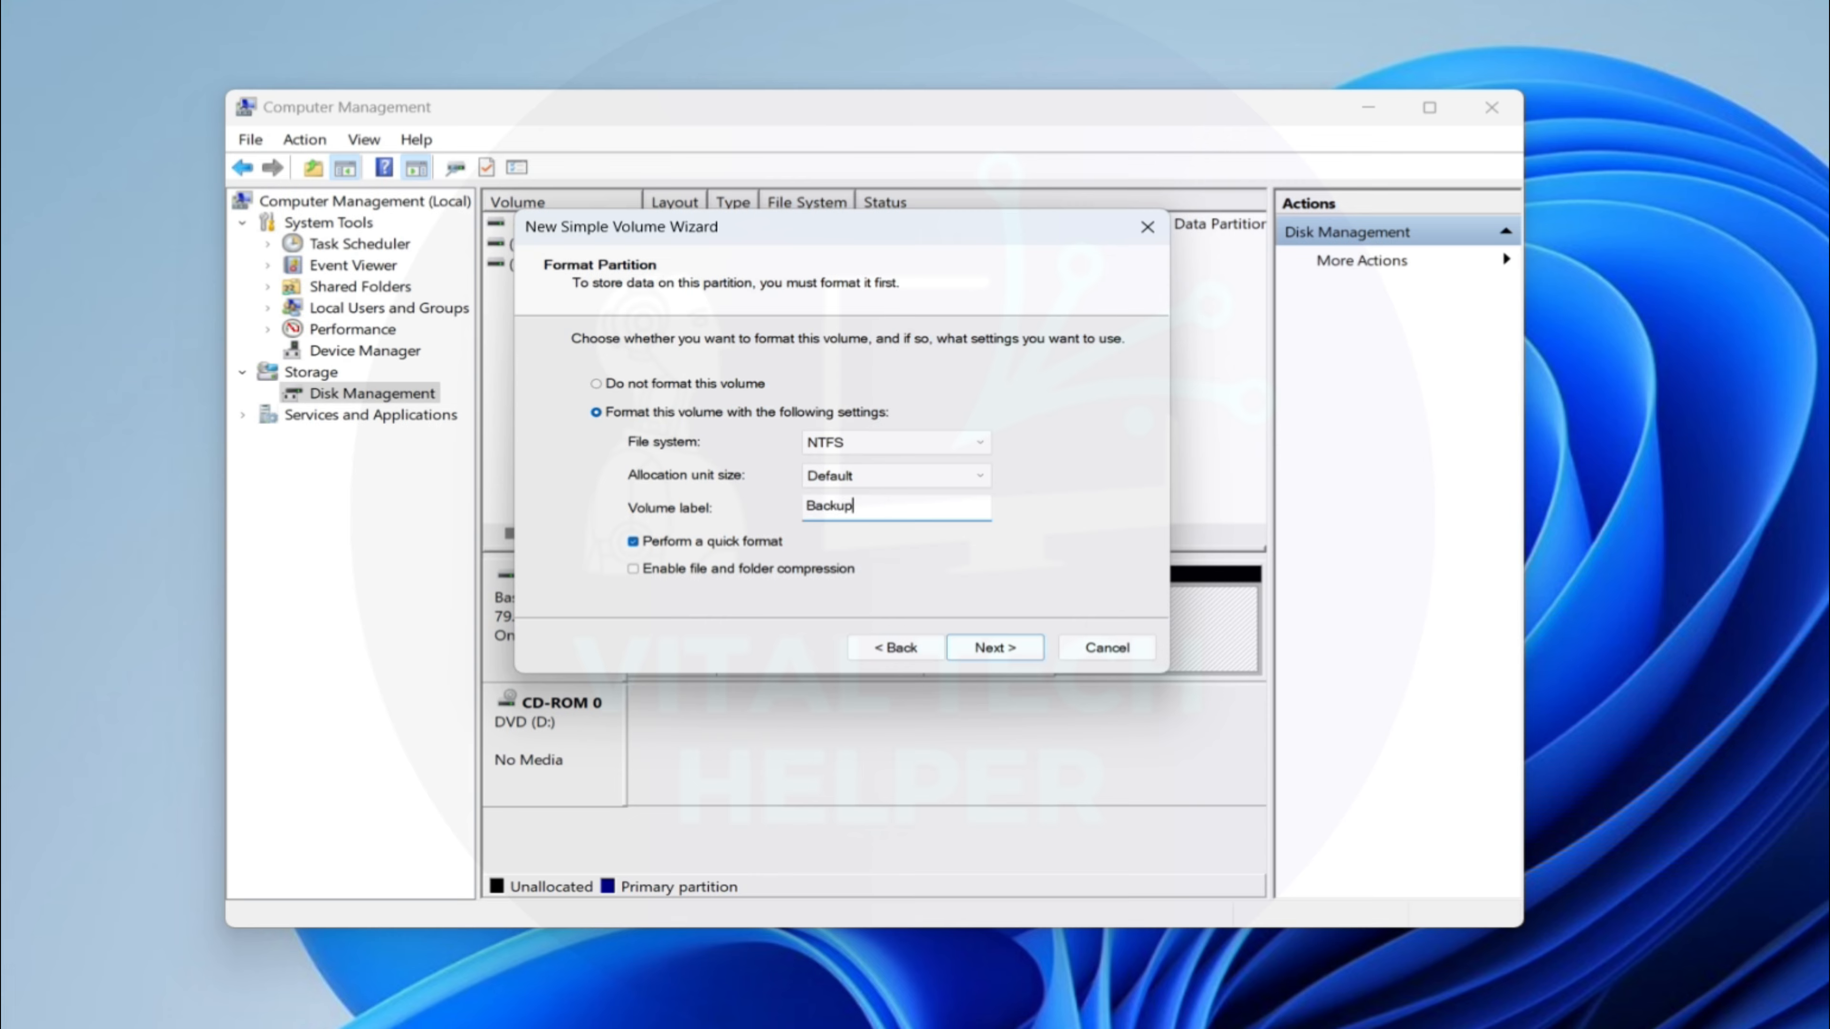
pyautogui.click(995, 649)
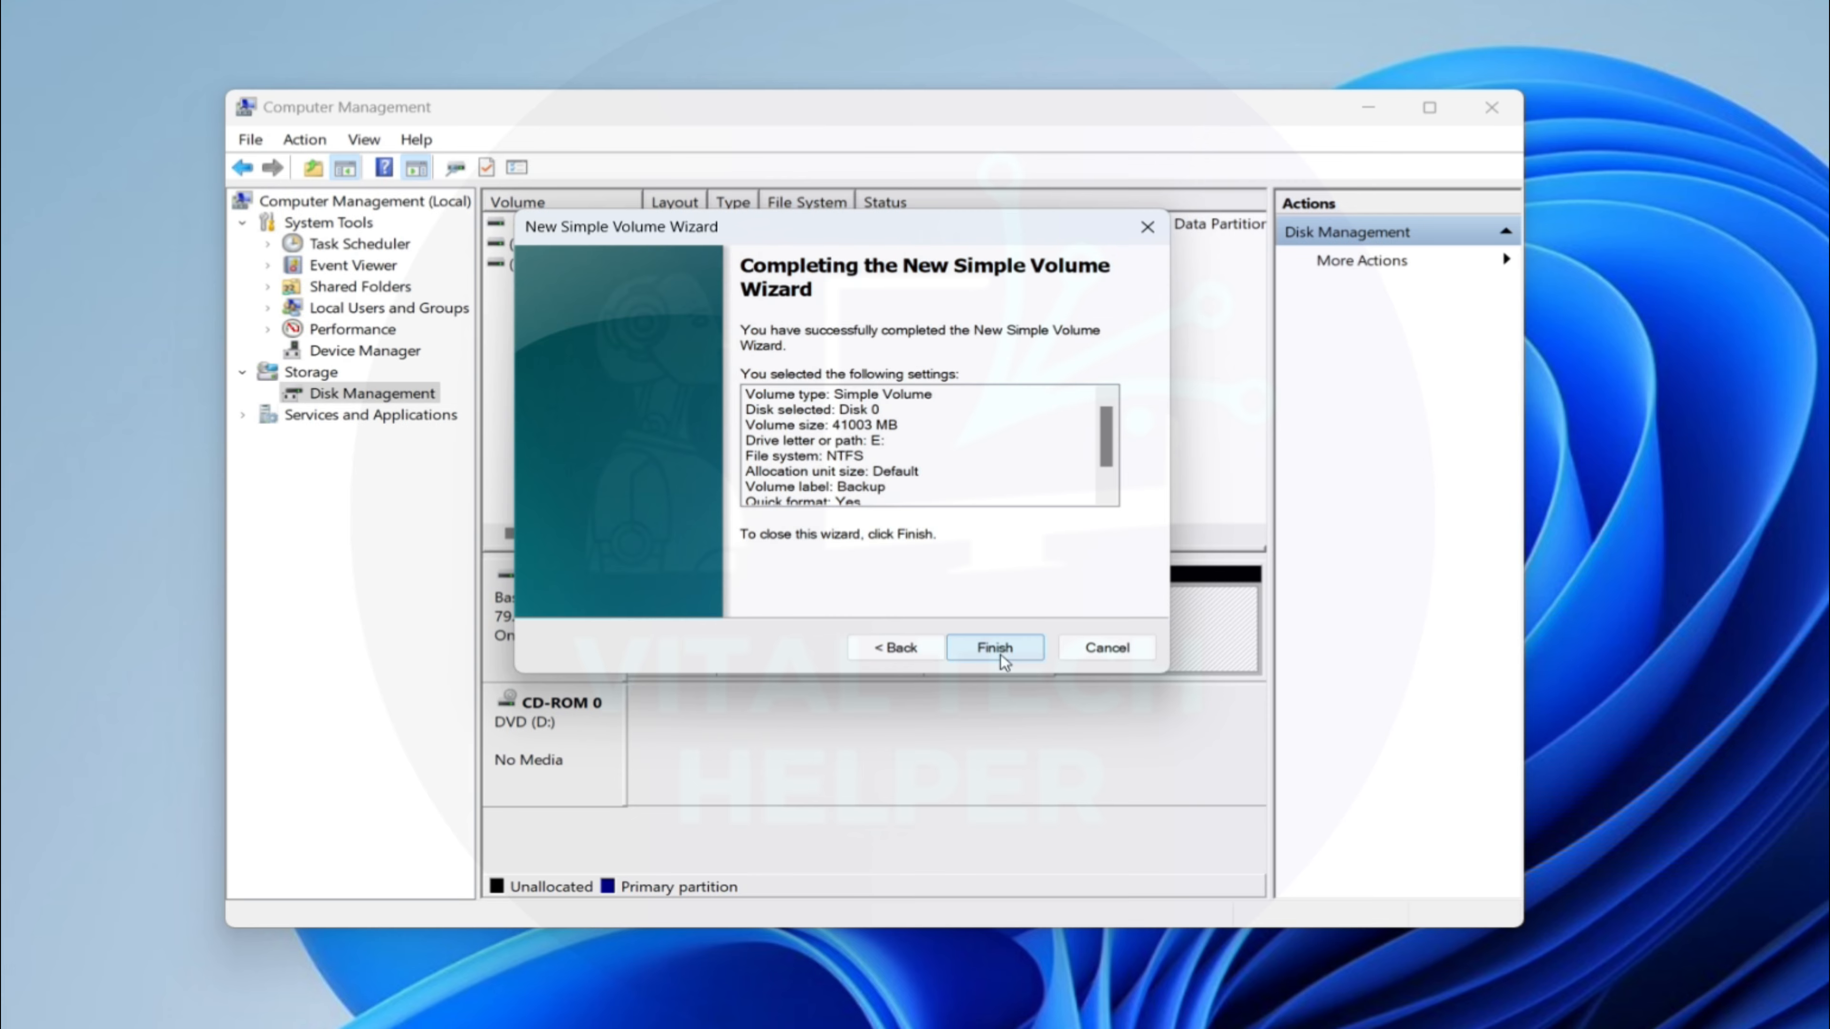
pyautogui.click(995, 647)
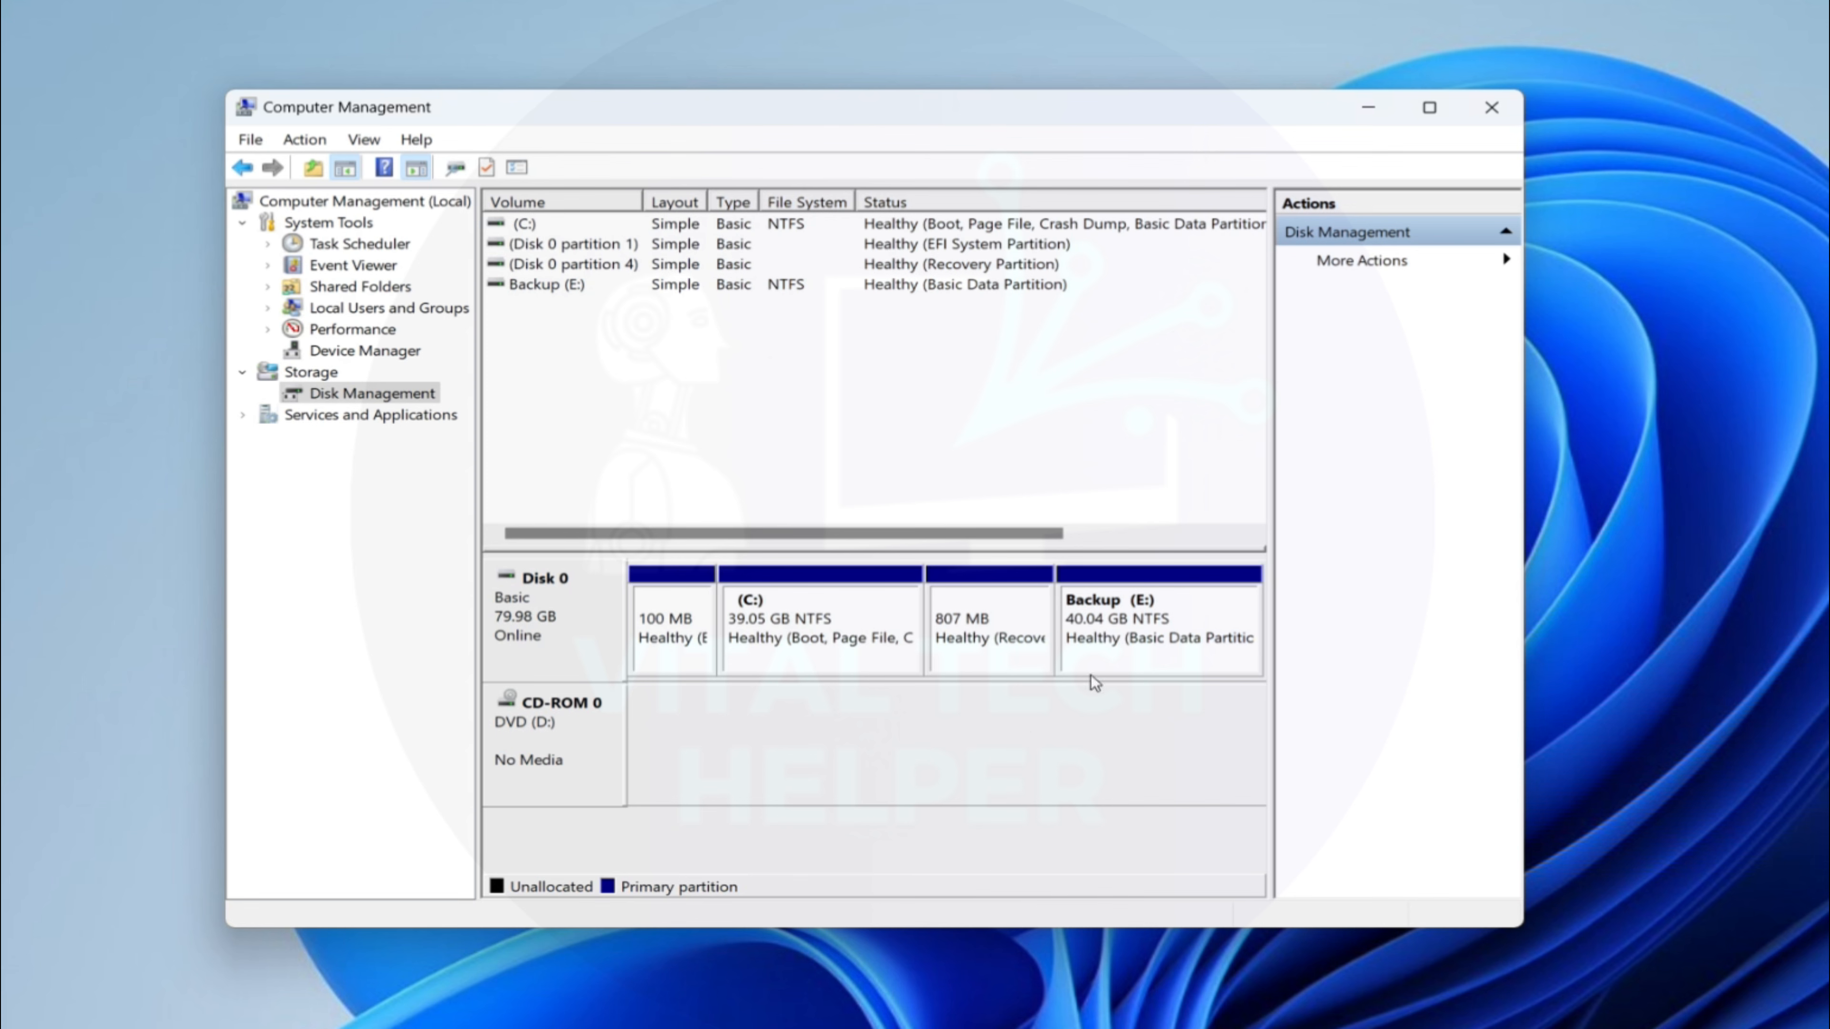
pyautogui.press('super+e')
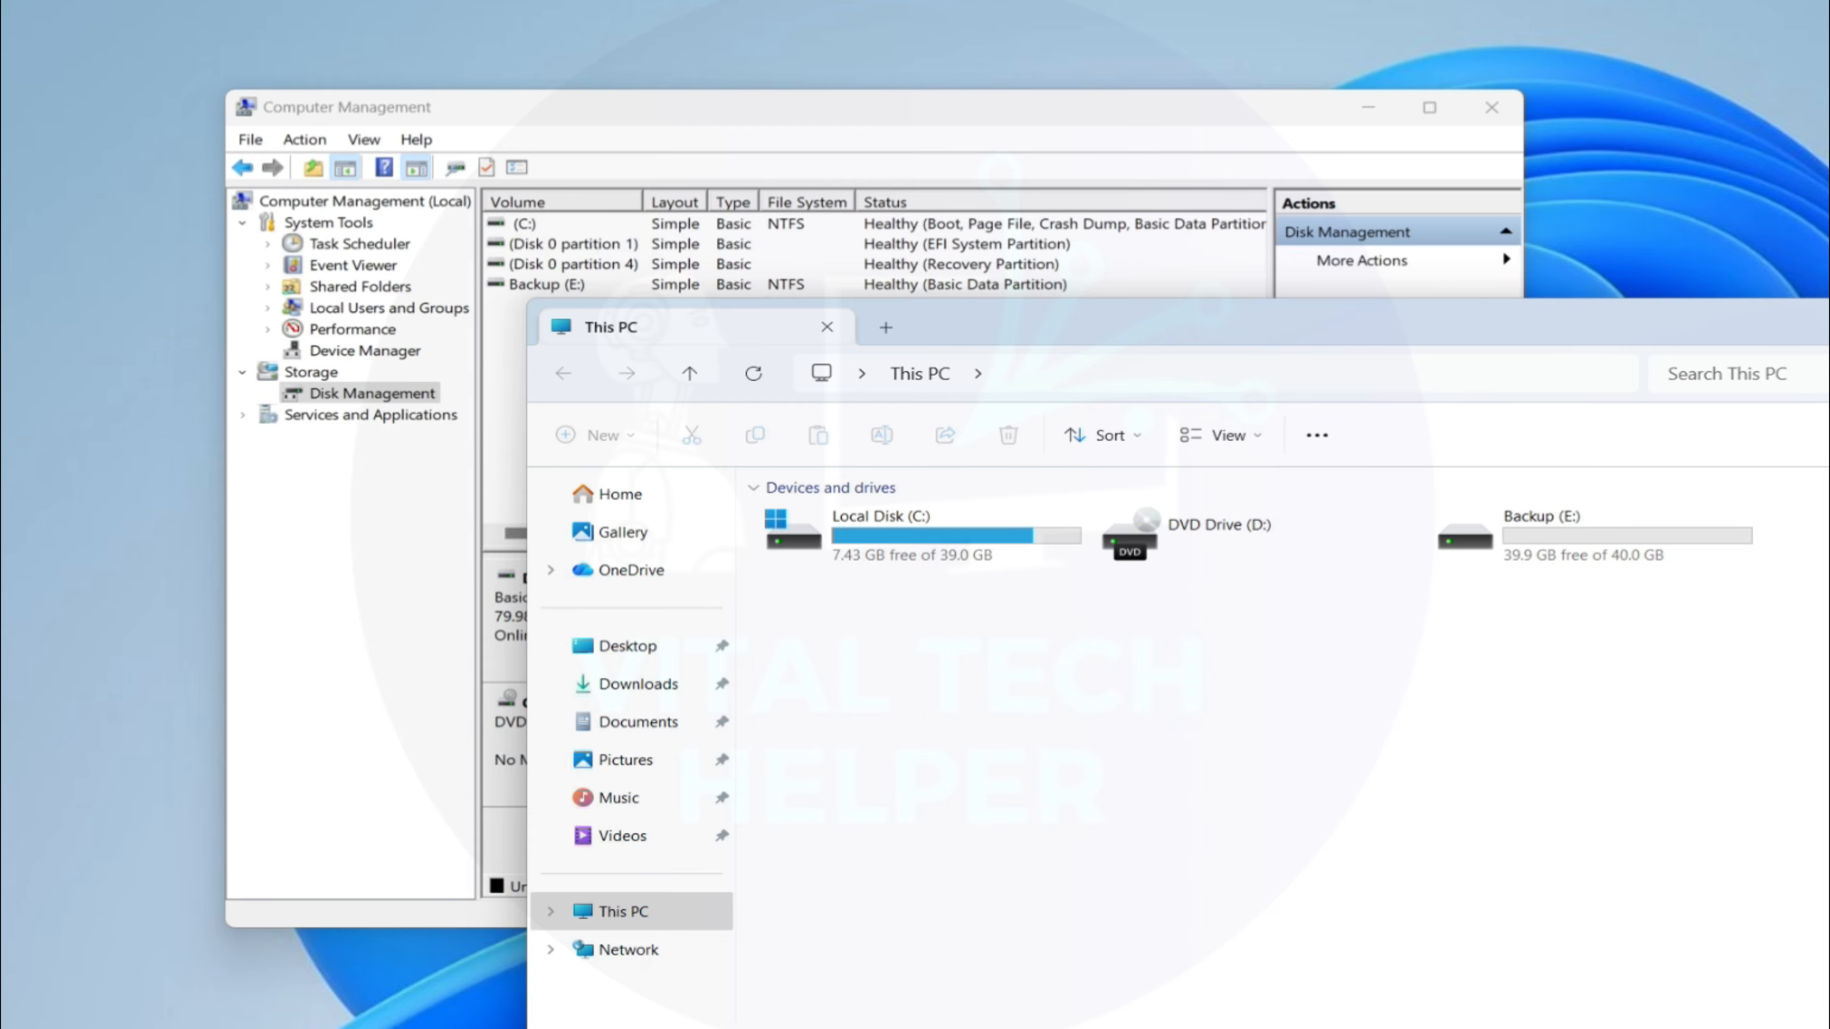
pyautogui.hotkey('alt', 'F4')
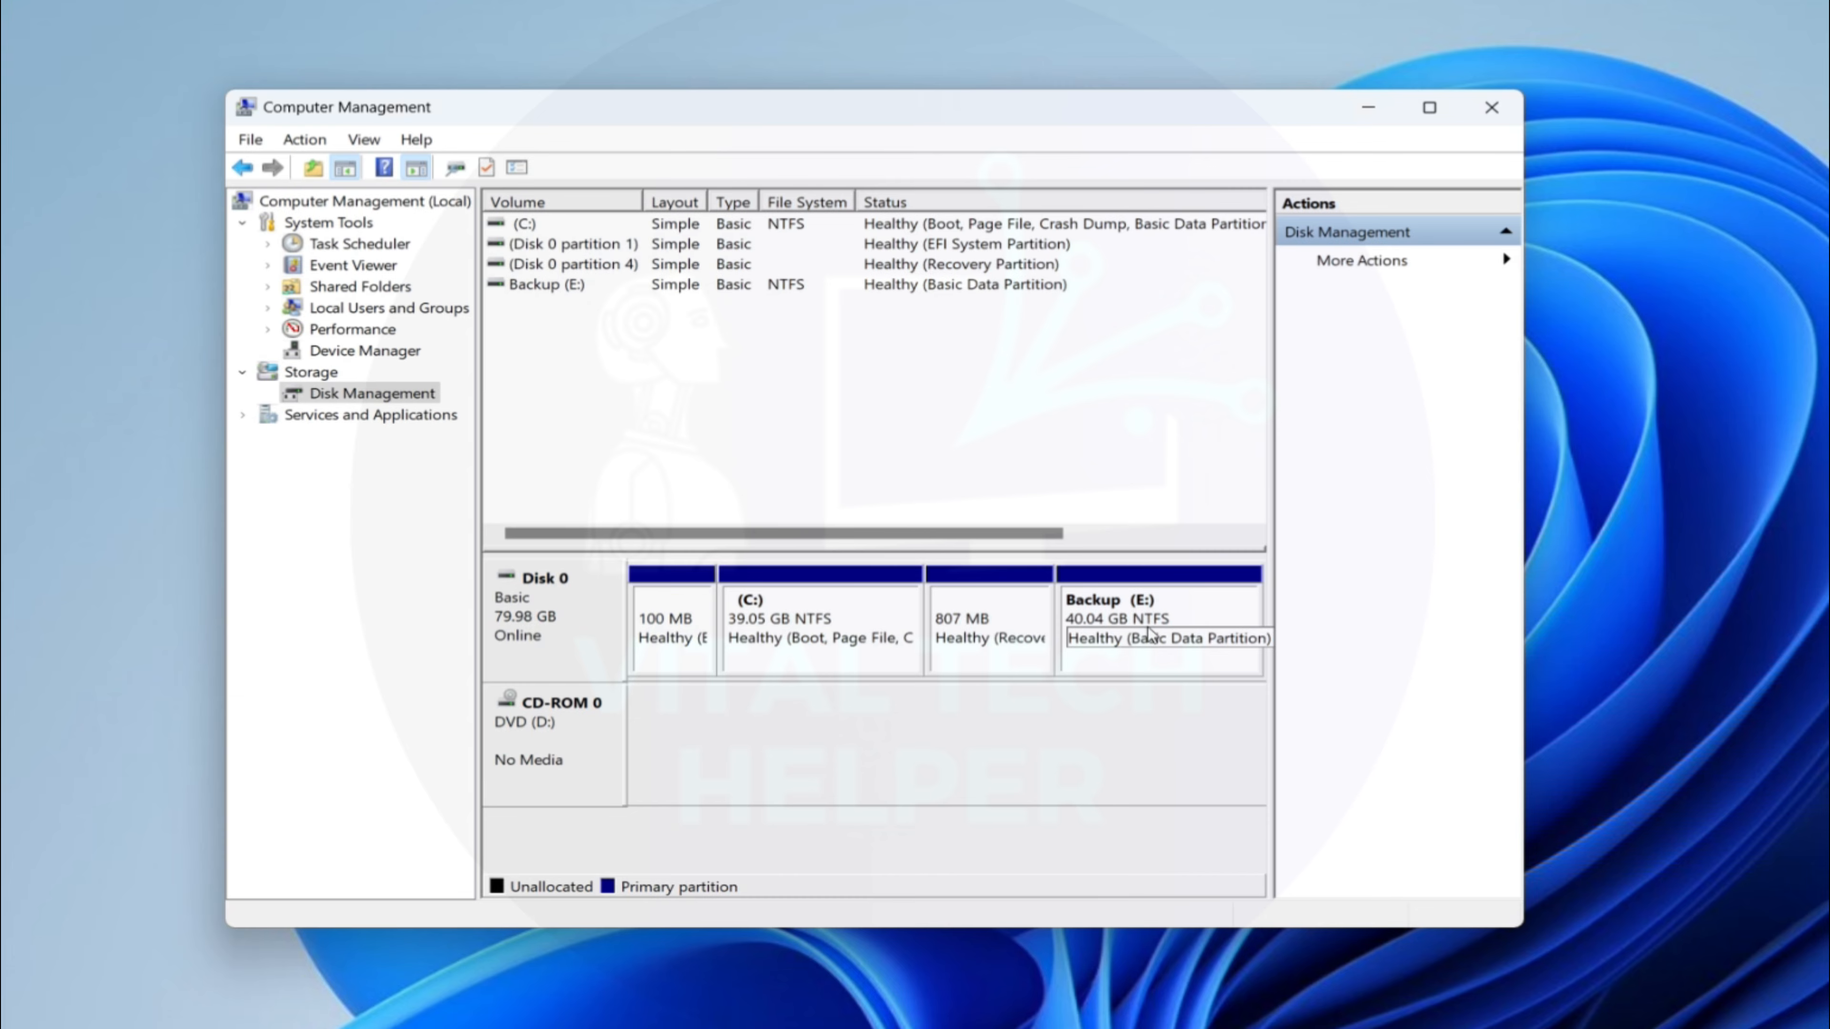
# Delete the Backup (E:) volume from Disk 0
pyautogui.rightClick(1147, 607)
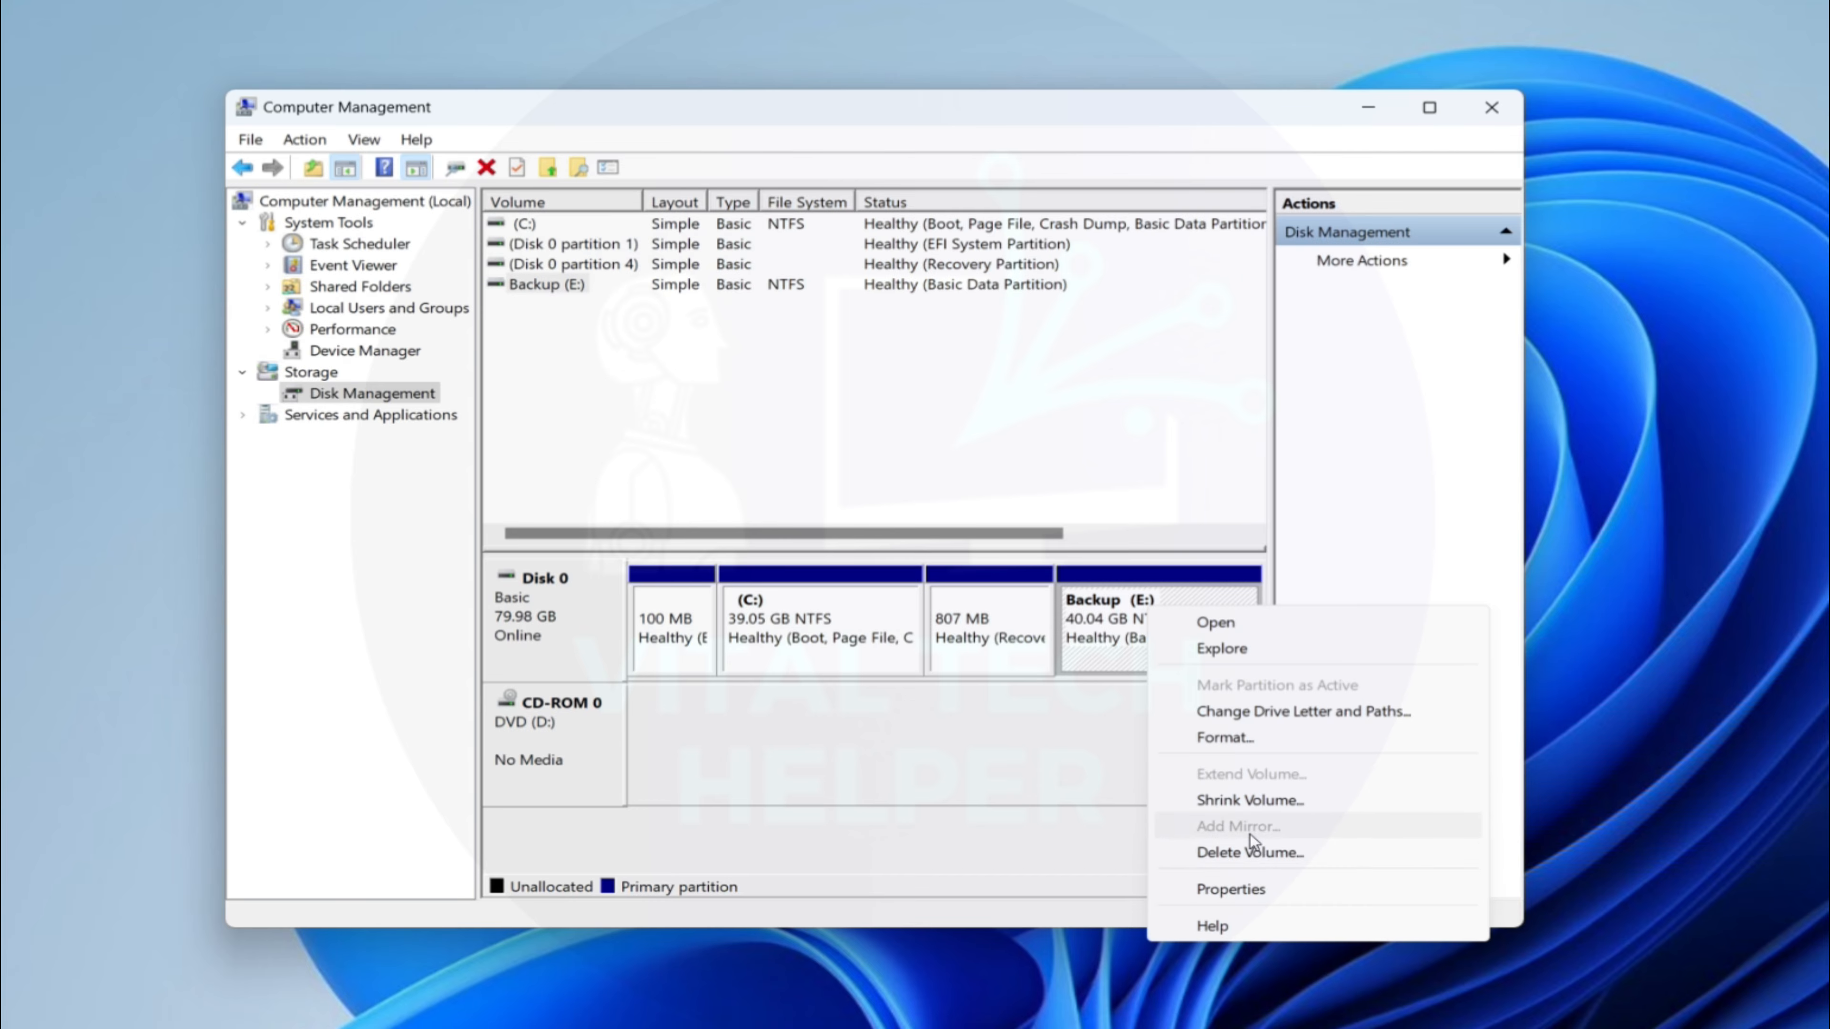
pyautogui.click(1242, 856)
pyautogui.click(1345, 905)
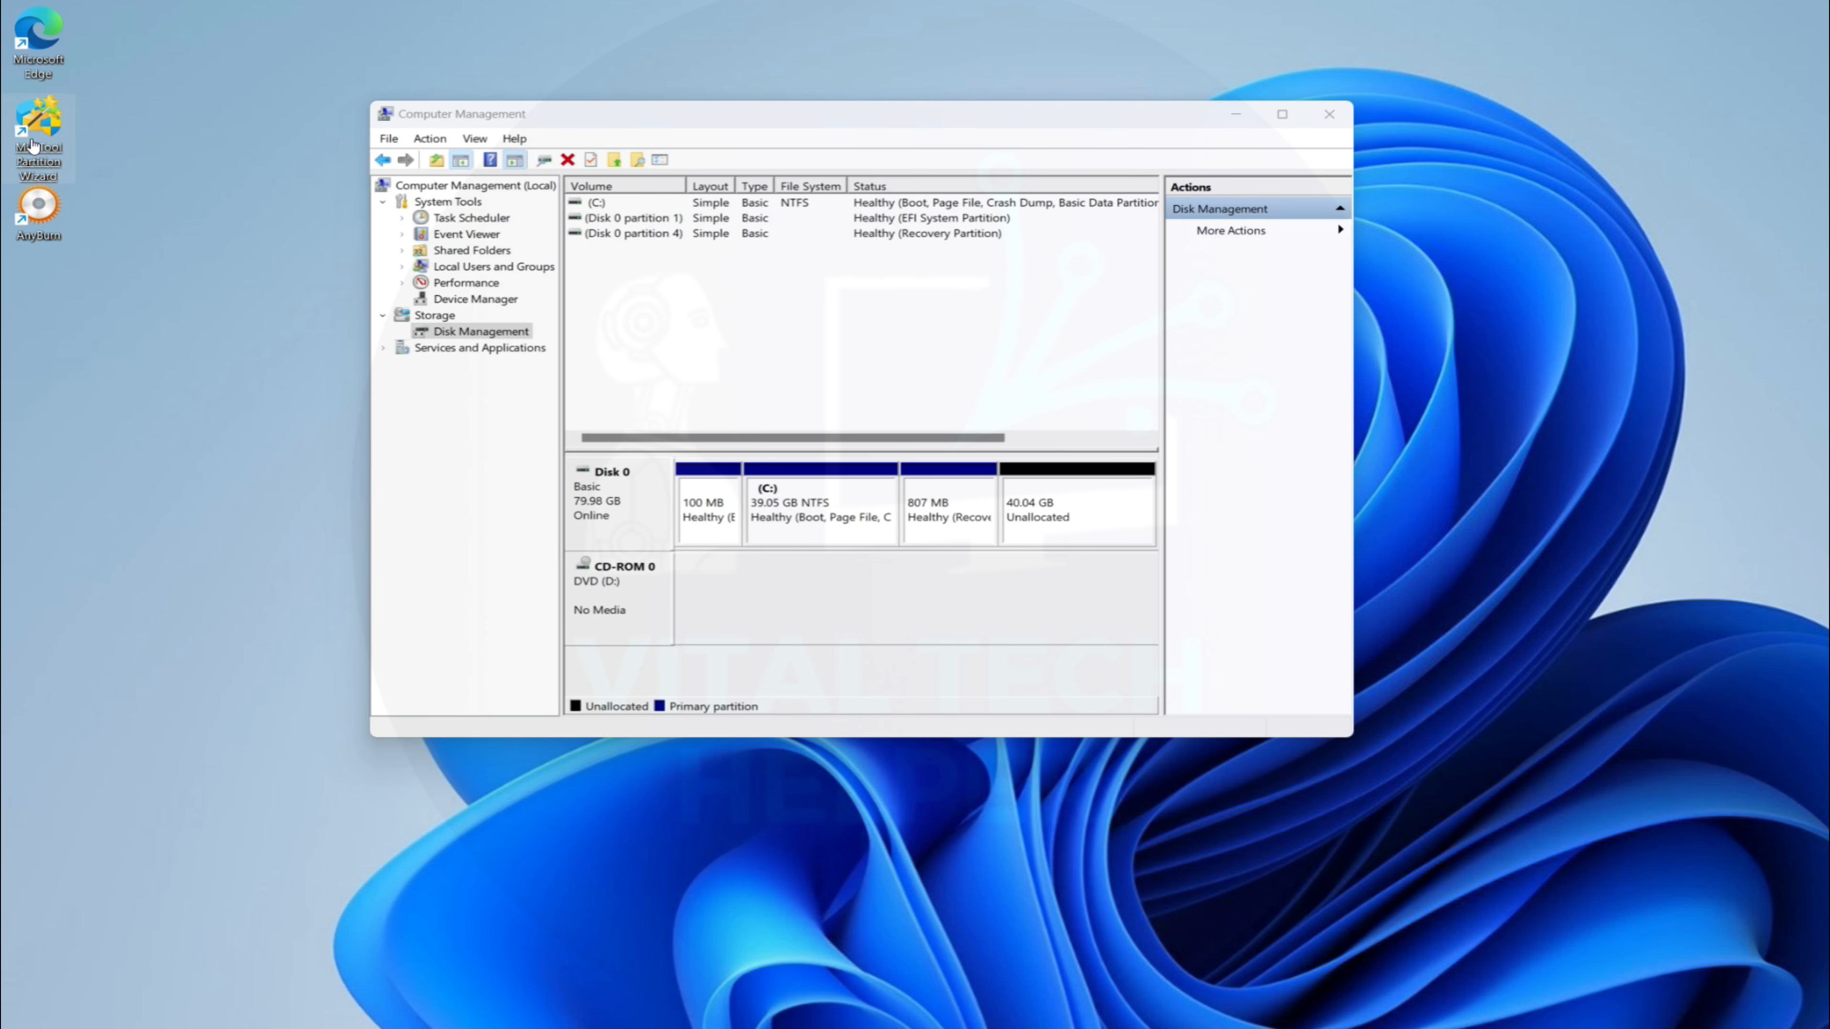
# In MiniTool Partition Wizard, queue a move of the 807 MB recovery partition to the end of the disk, behind the unallocated space
pyautogui.doubleClick(32, 146)
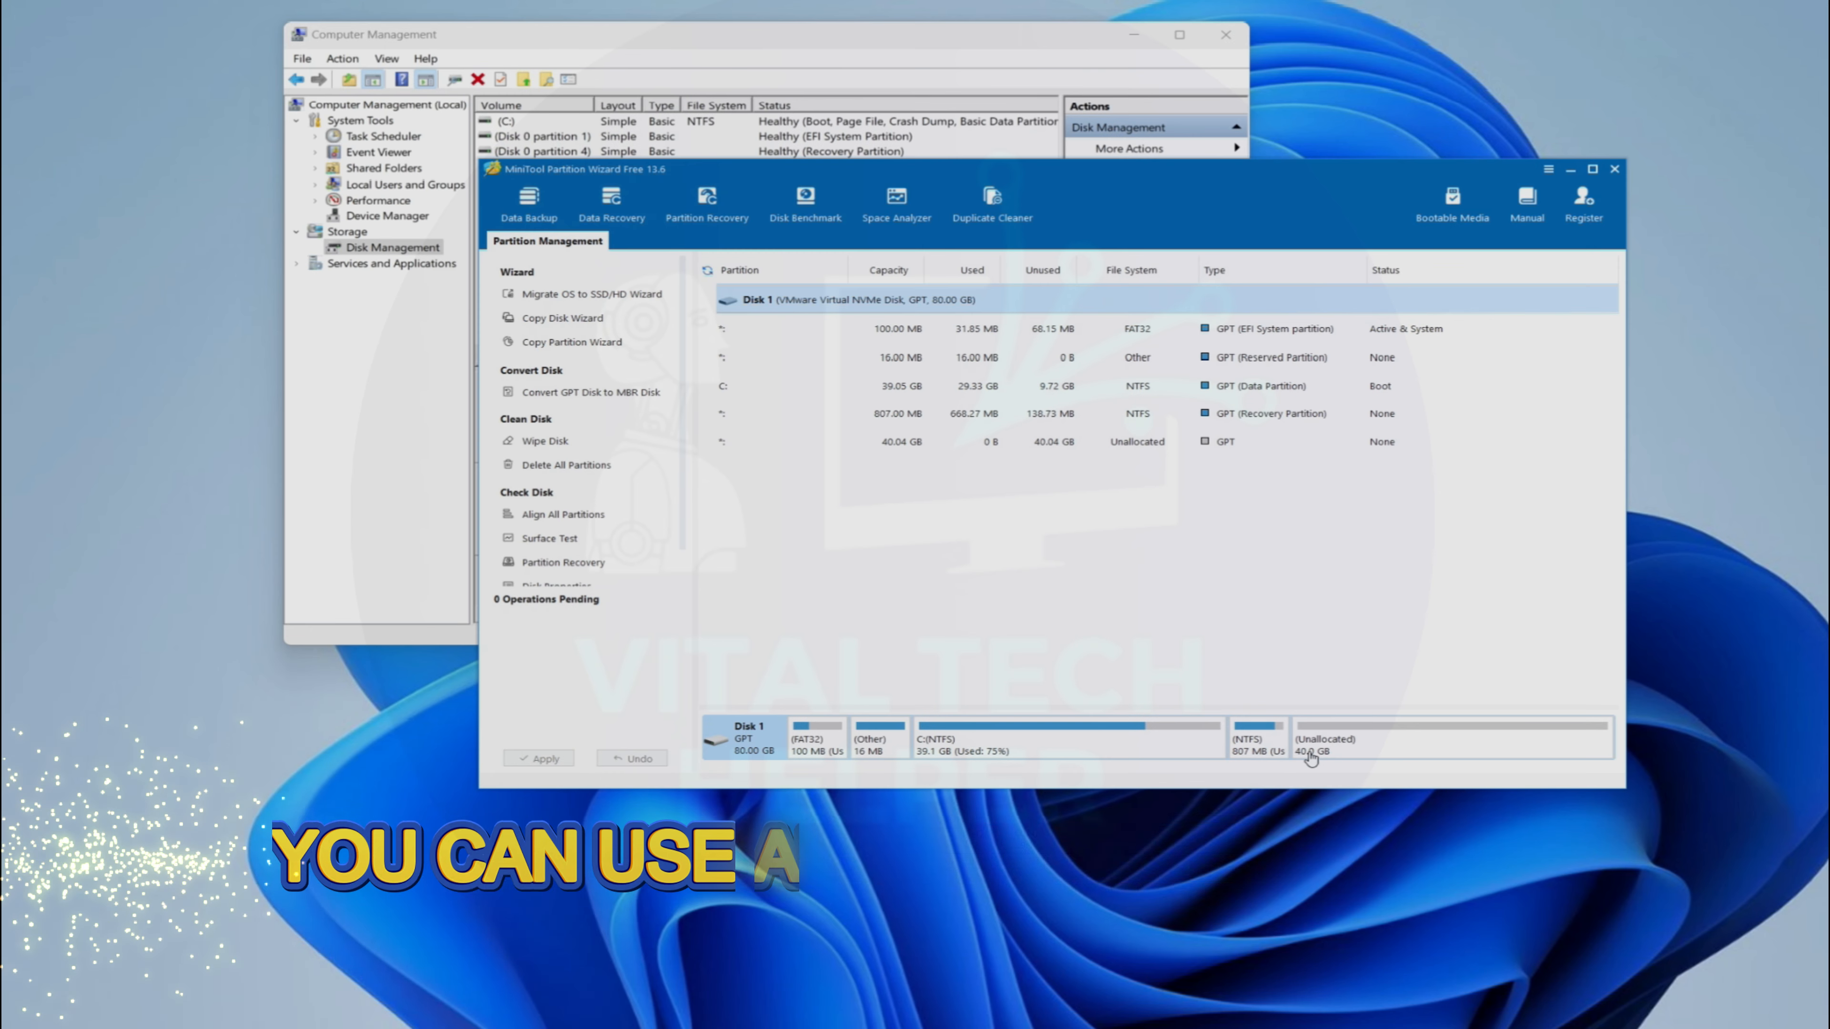
pyautogui.rightClick(1257, 746)
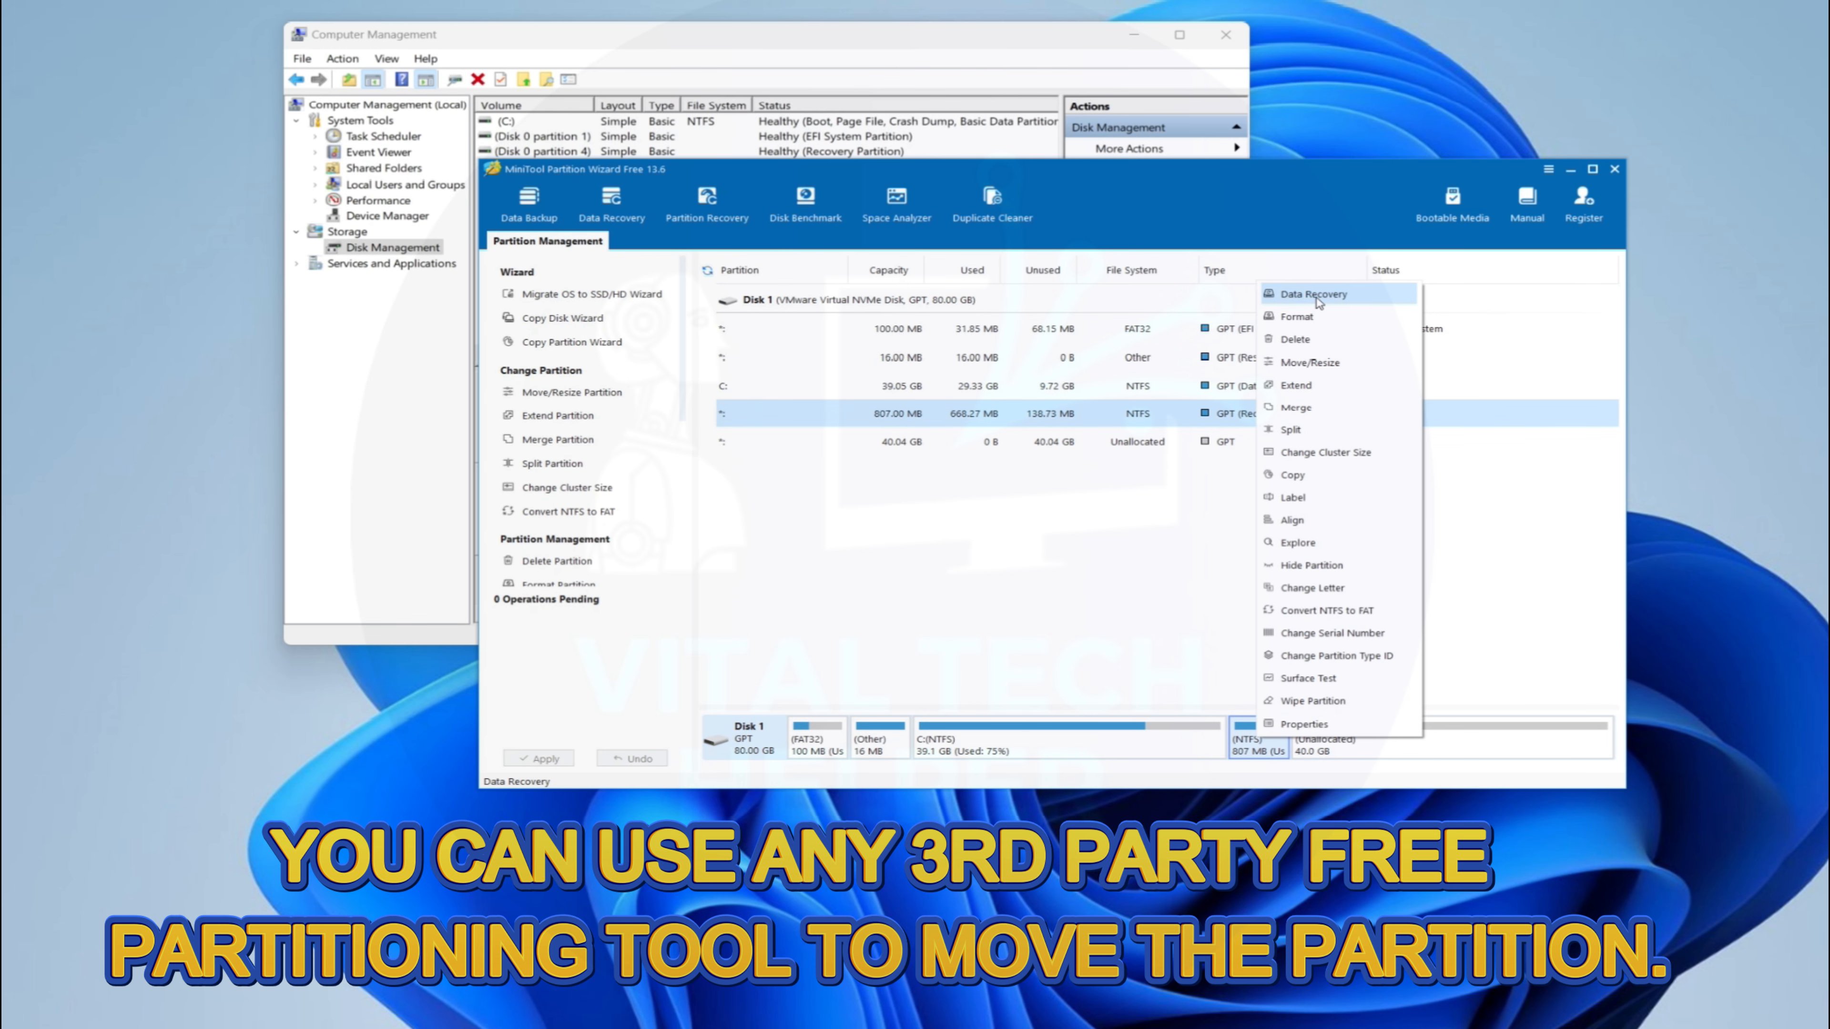
pyautogui.click(1309, 363)
pyautogui.moveTo(868, 441); pyautogui.dragTo(1224, 442)
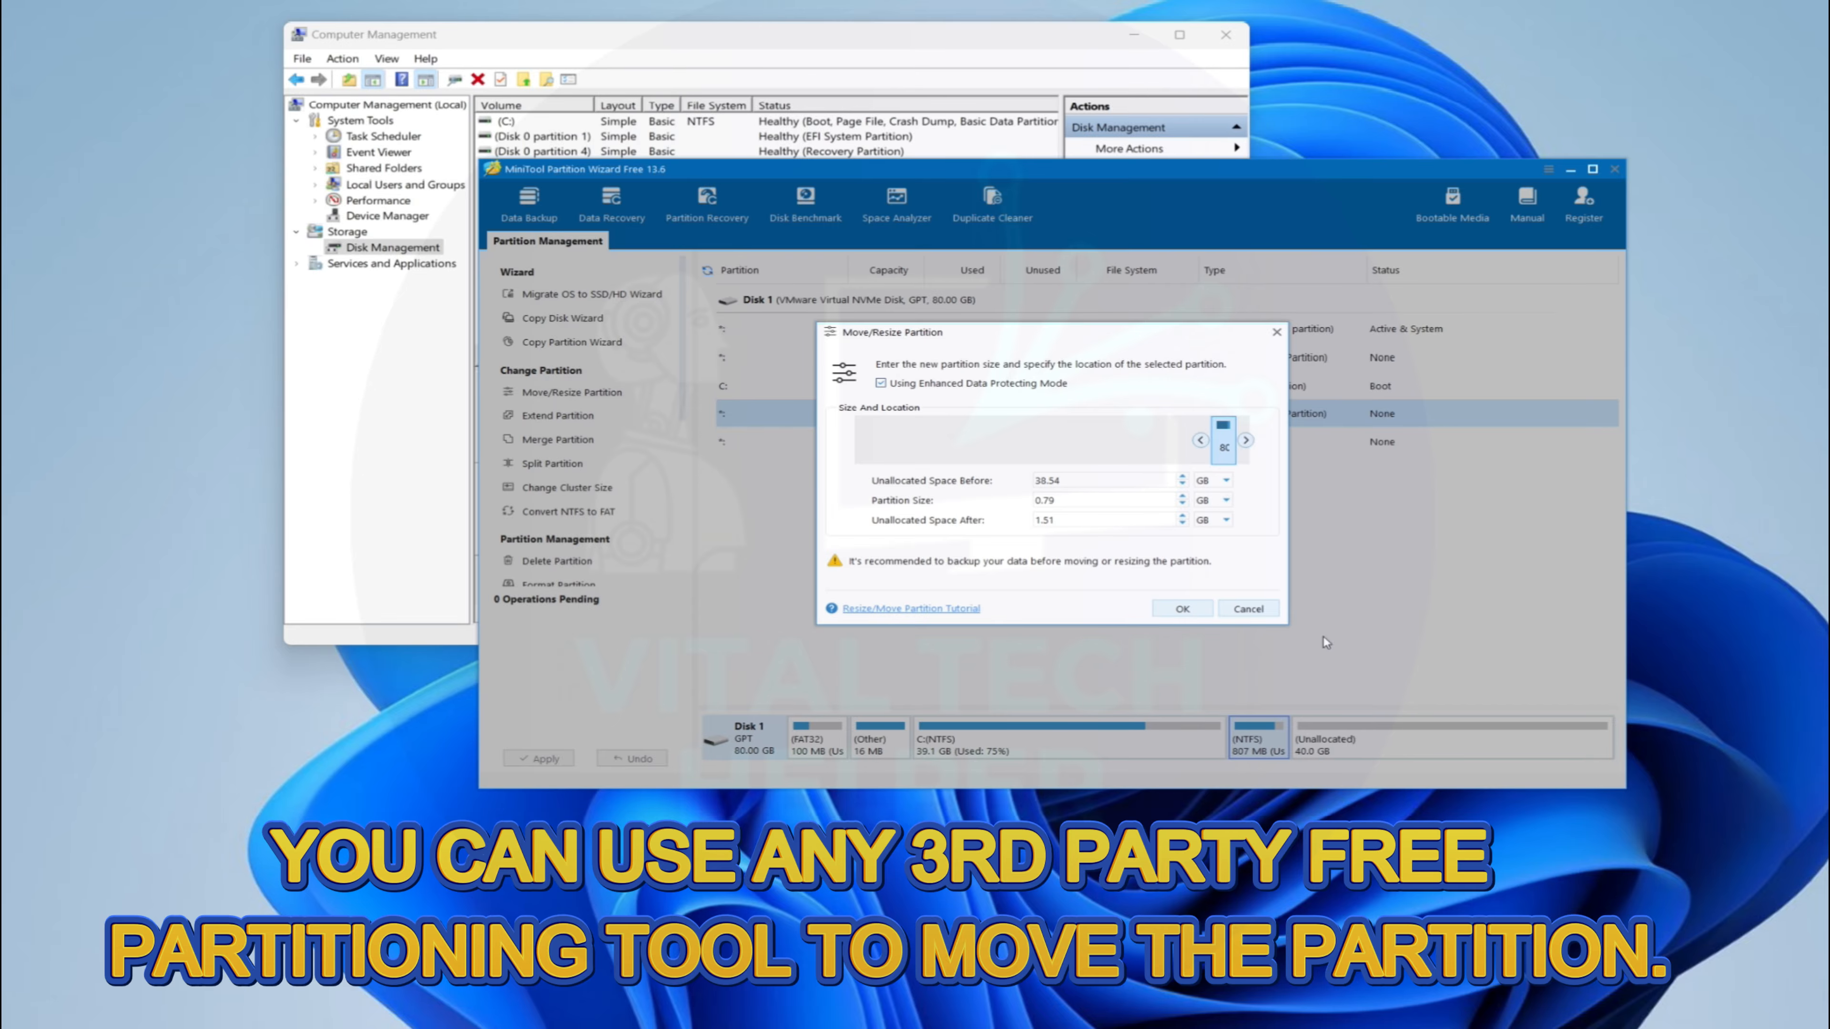
pyautogui.click(1181, 609)
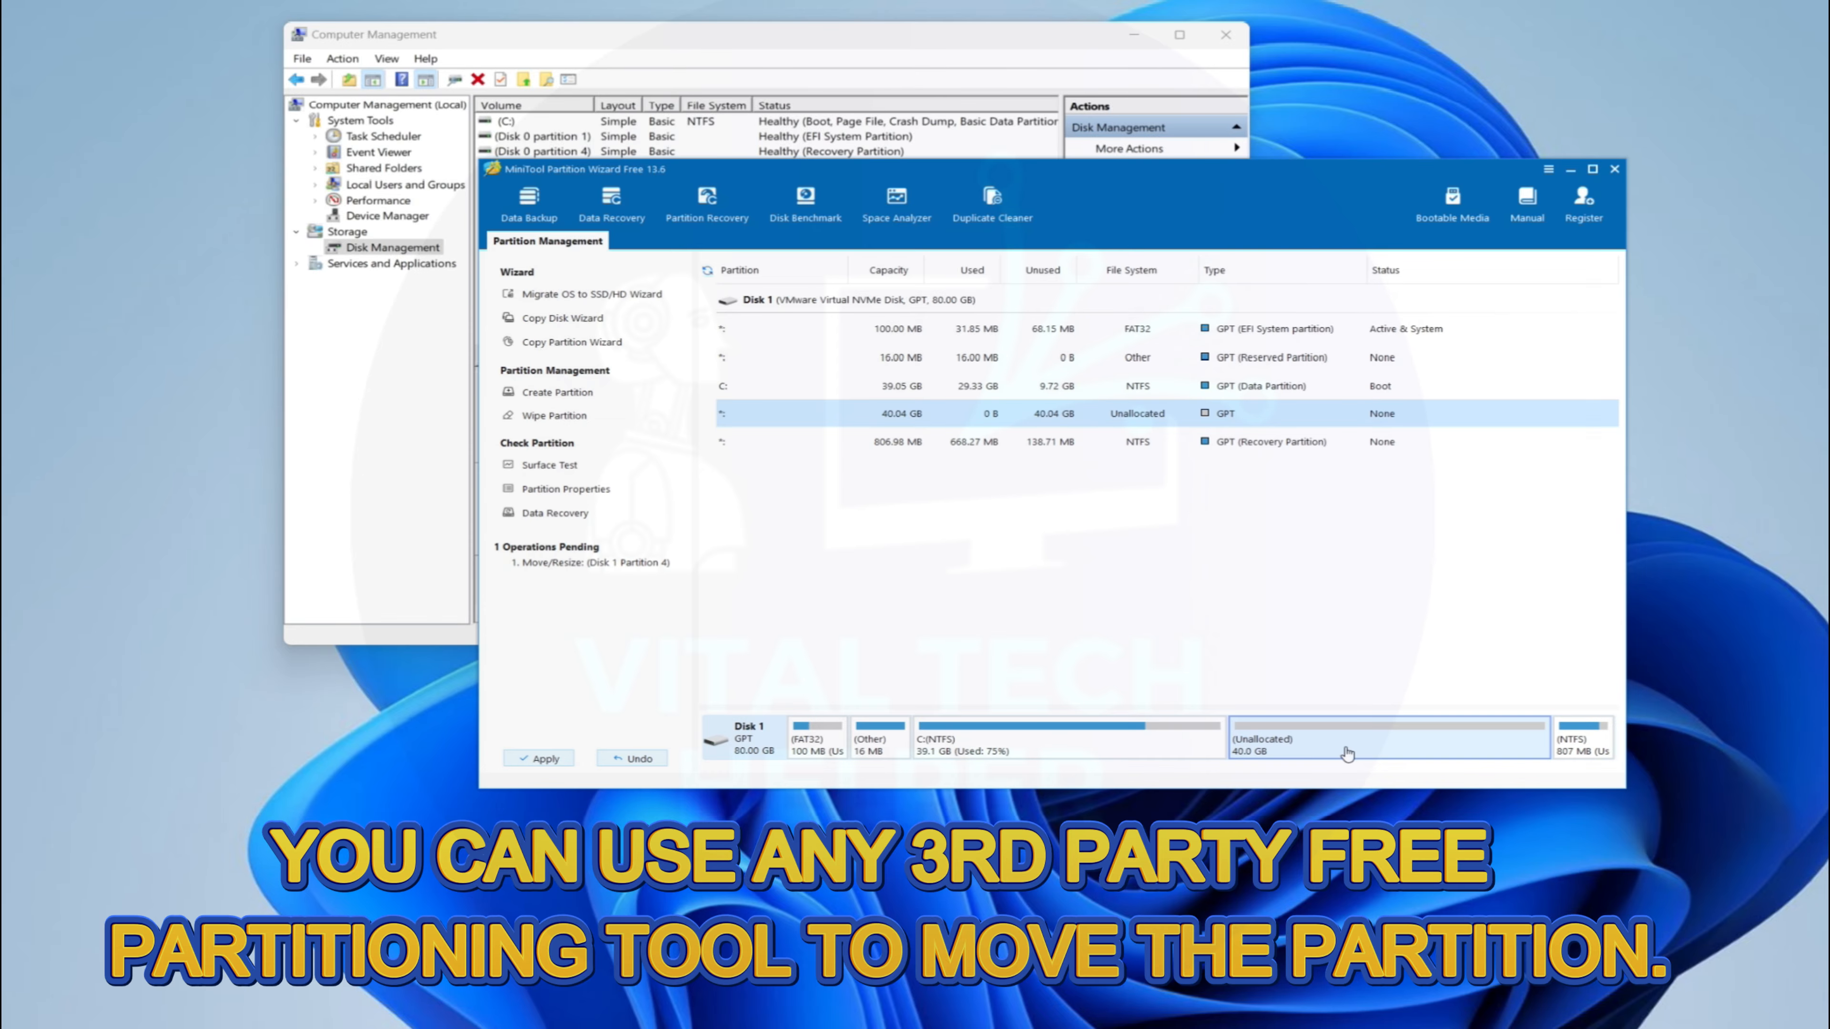
# Apply the pending move of the recovery partition and close the completion message
pyautogui.click(533, 761)
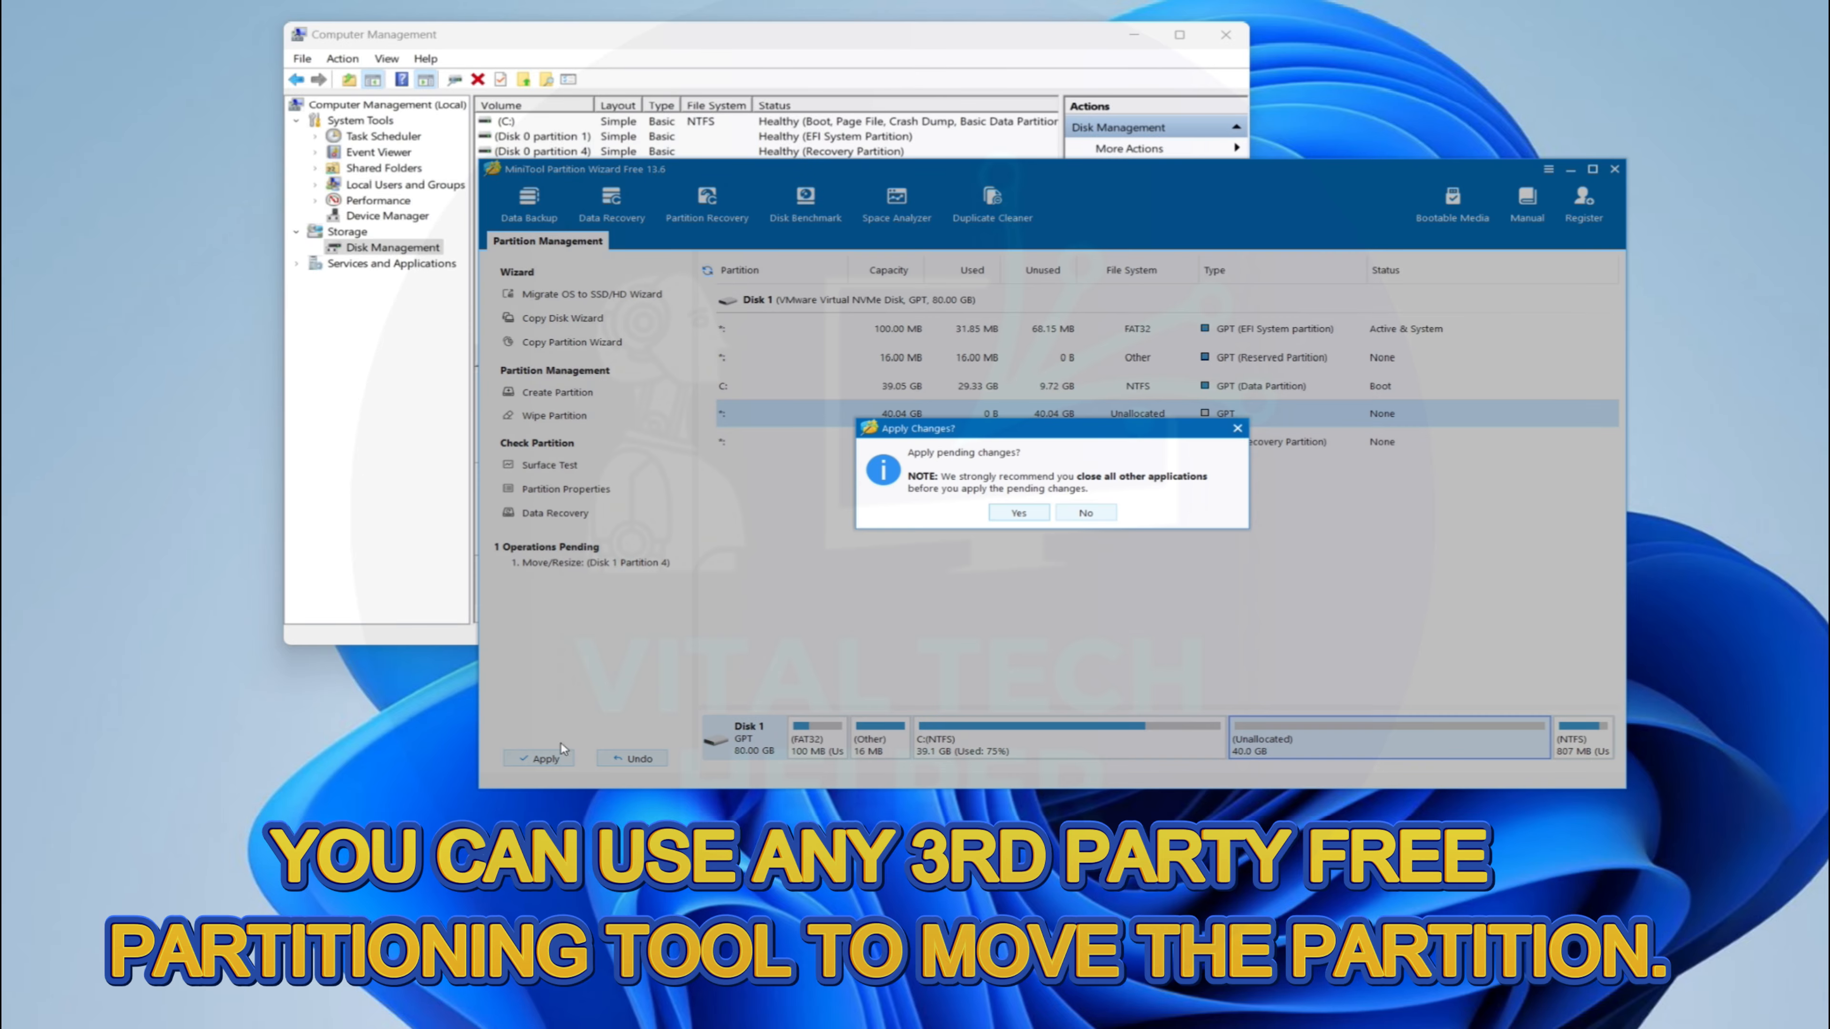
pyautogui.click(1018, 513)
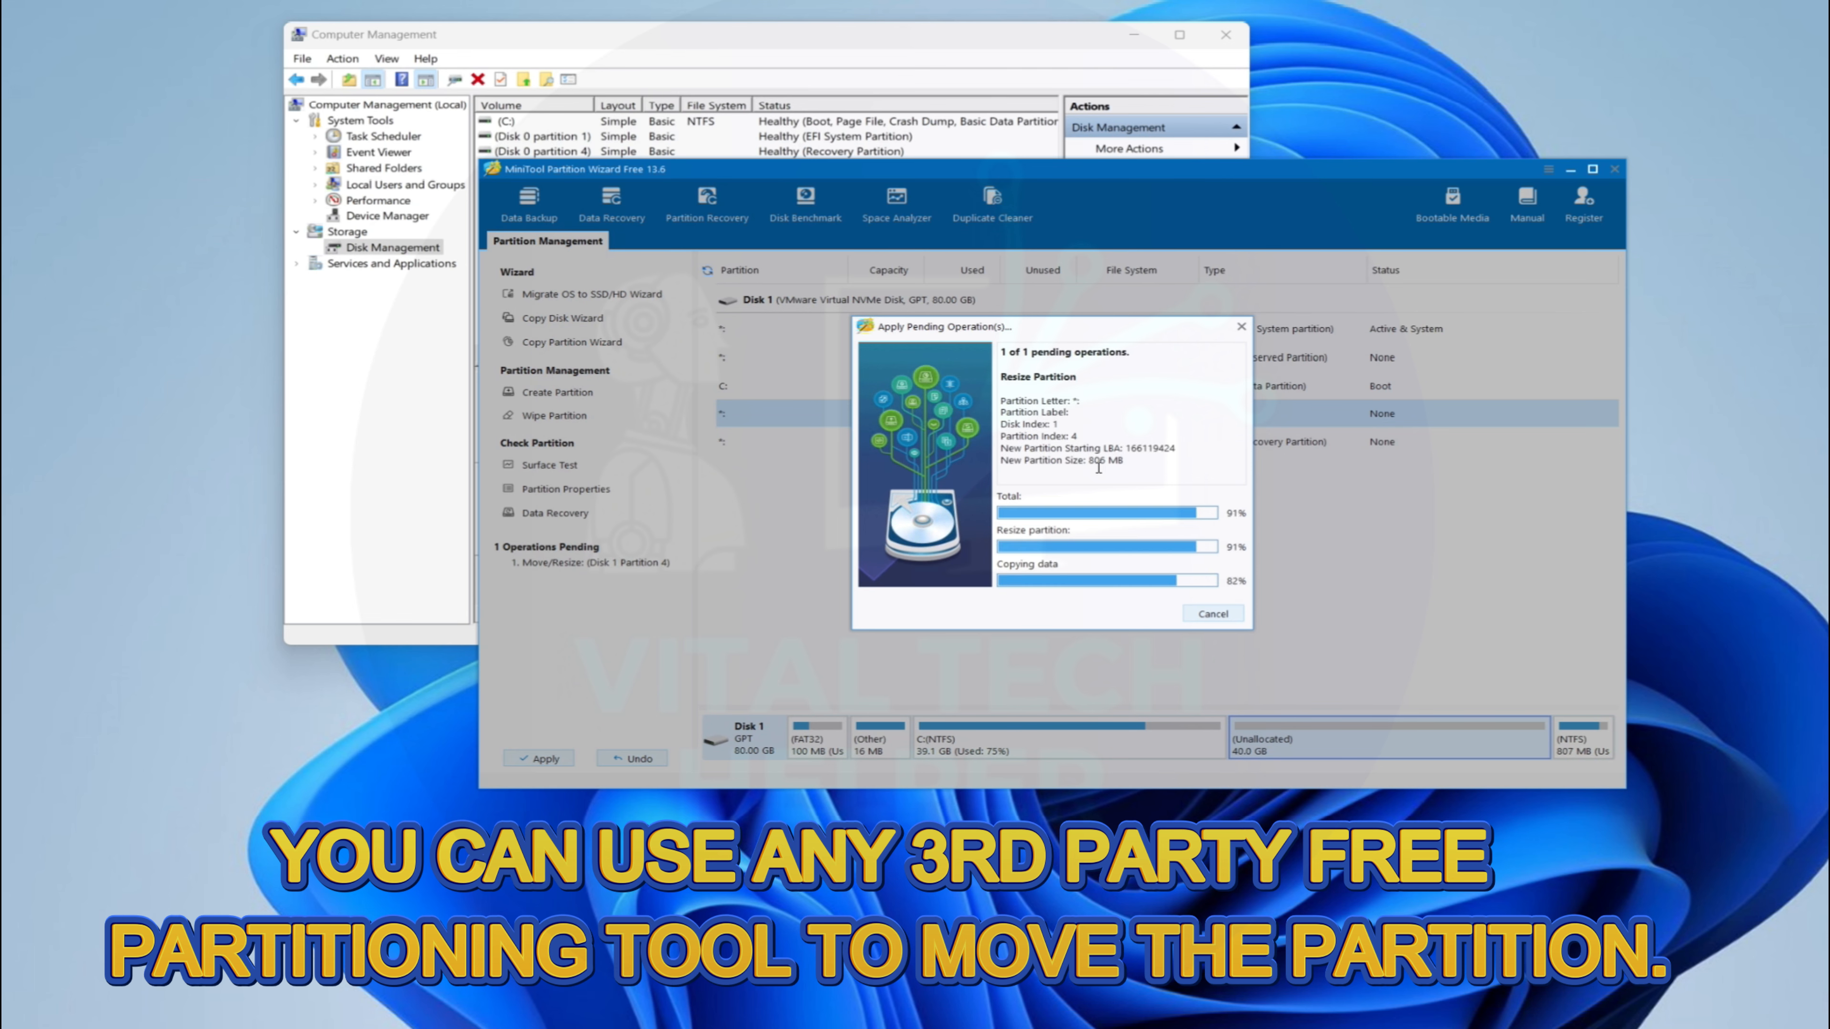
pyautogui.click(1044, 508)
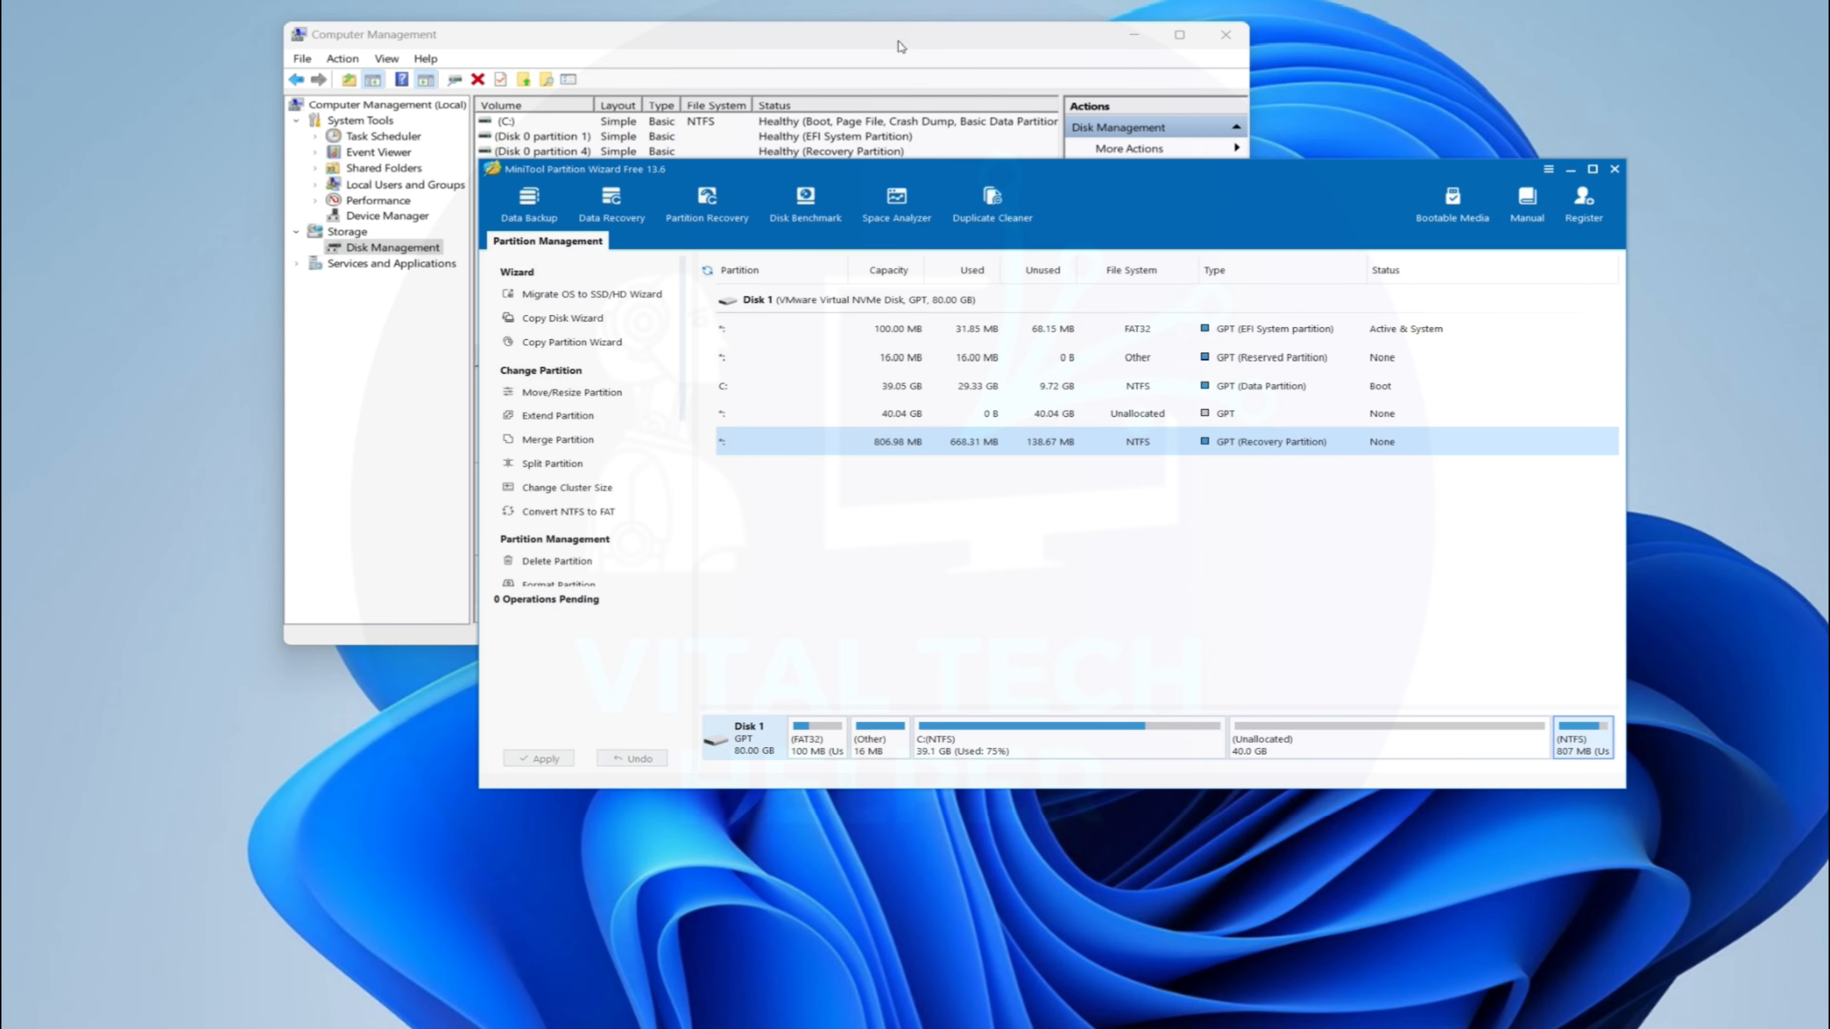
# Back in Disk Management, extend the C: volume with 41004 MB of the adjacent unallocated space
pyautogui.click(846, 52)
pyautogui.click(819, 436)
pyautogui.click(724, 432)
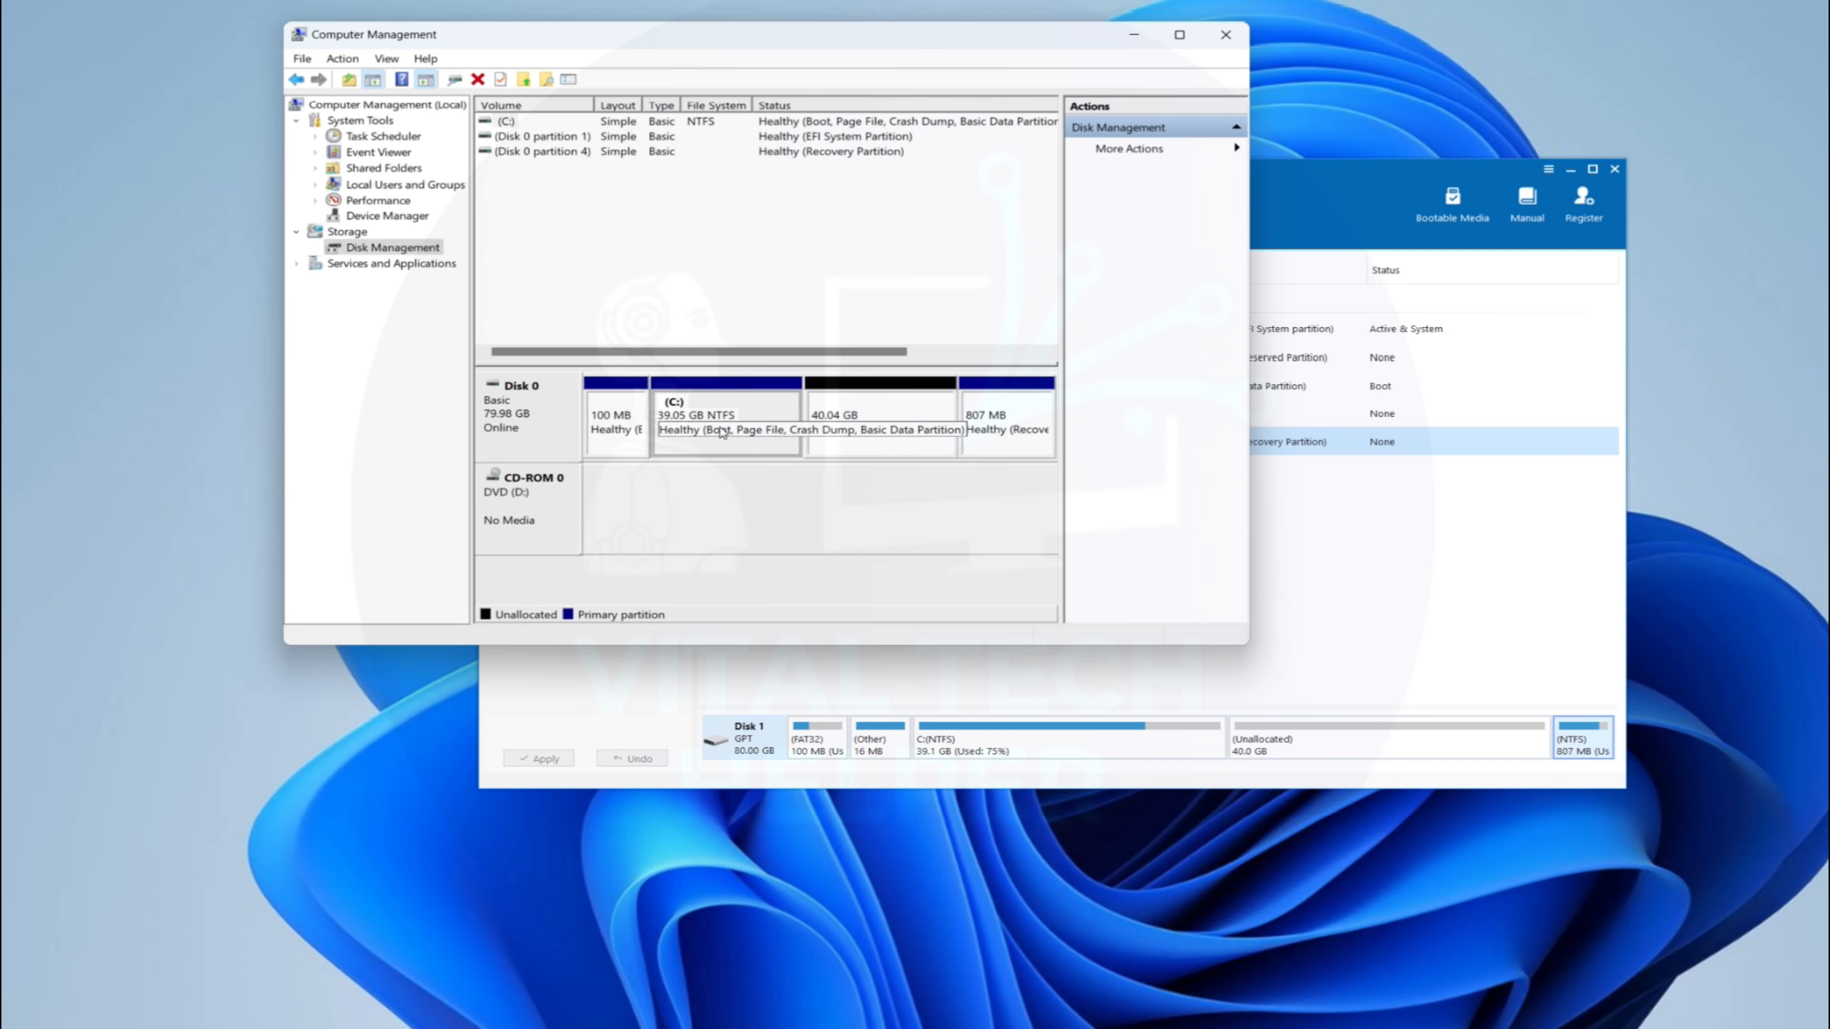
pyautogui.rightClick(749, 418)
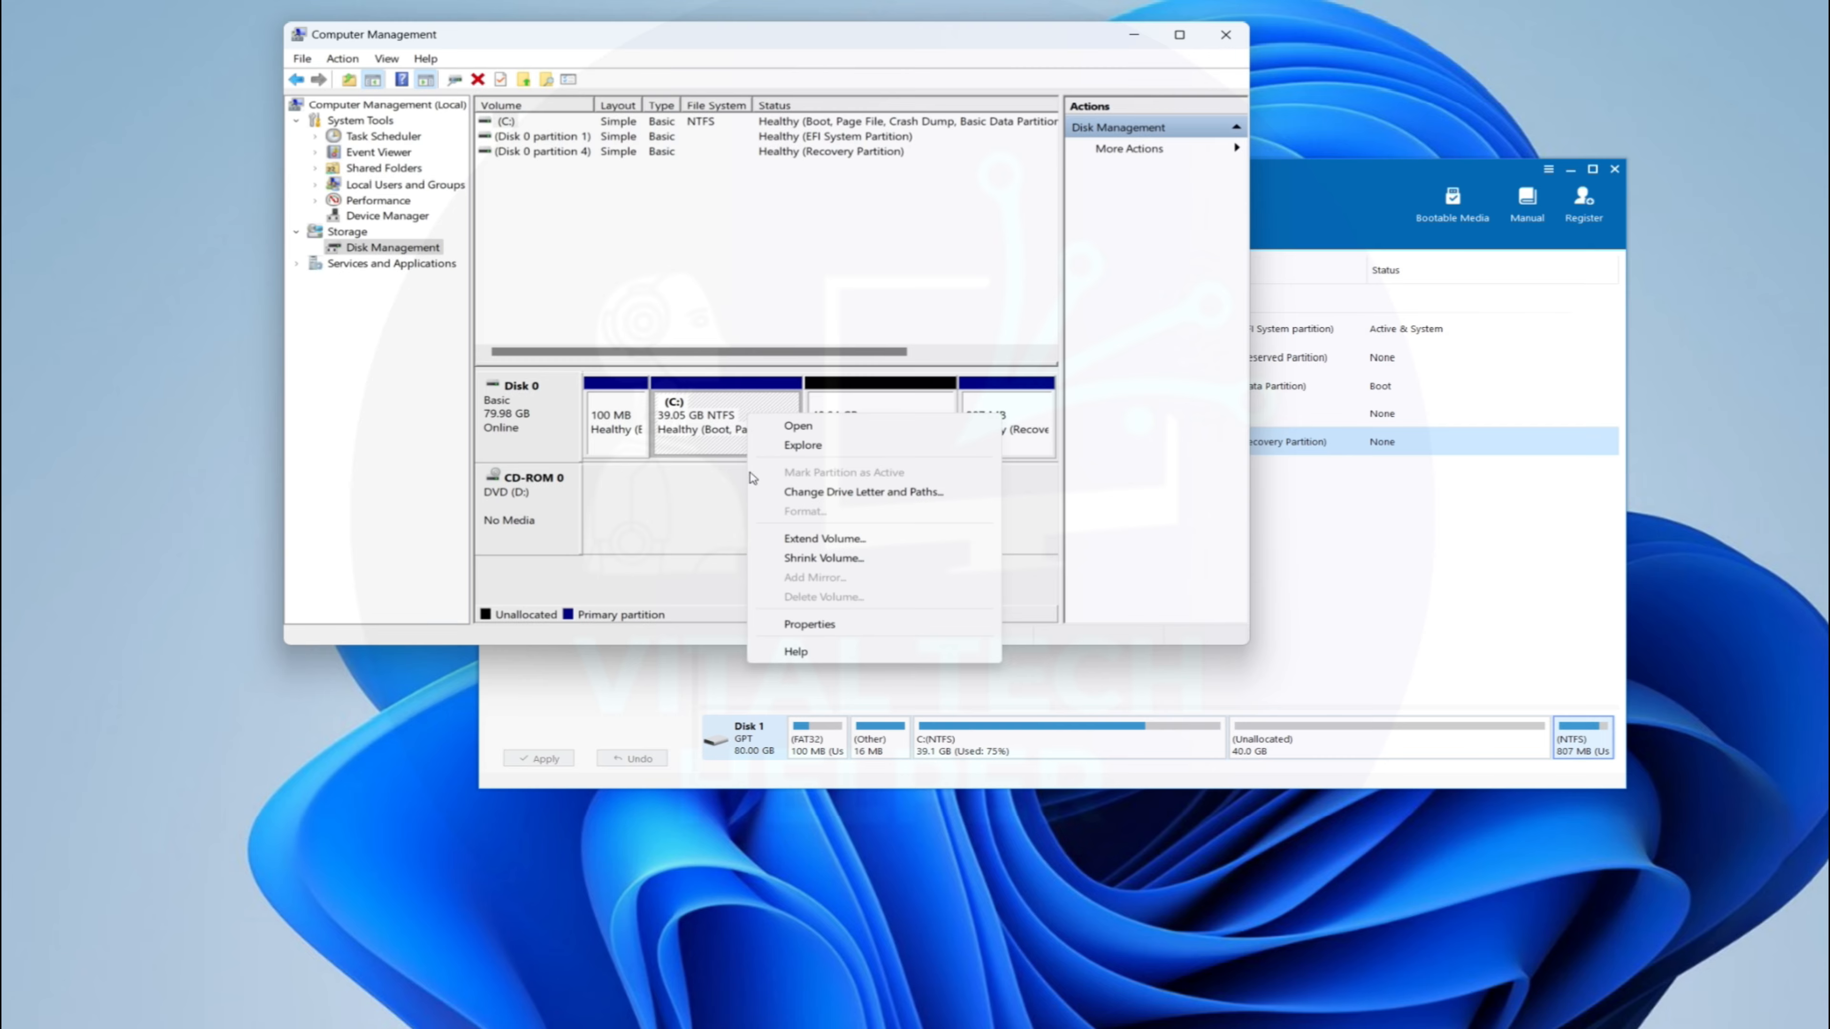
pyautogui.click(876, 546)
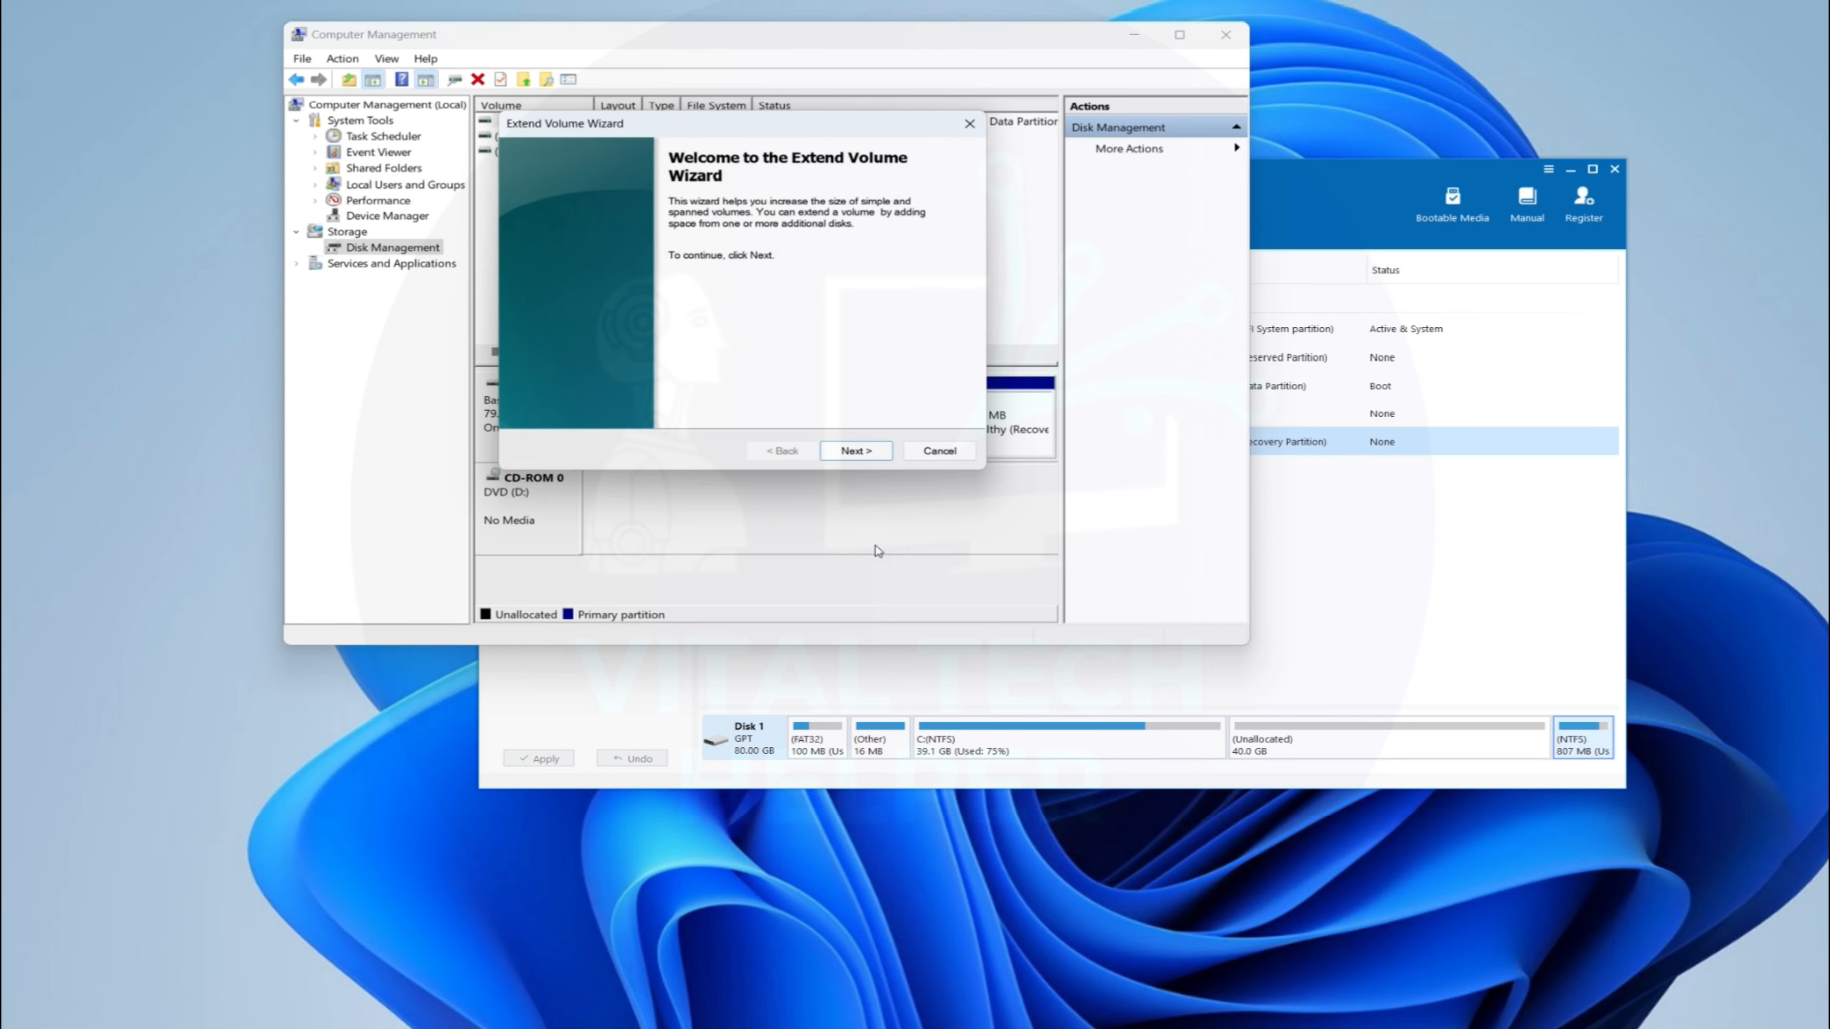
pyautogui.click(856, 452)
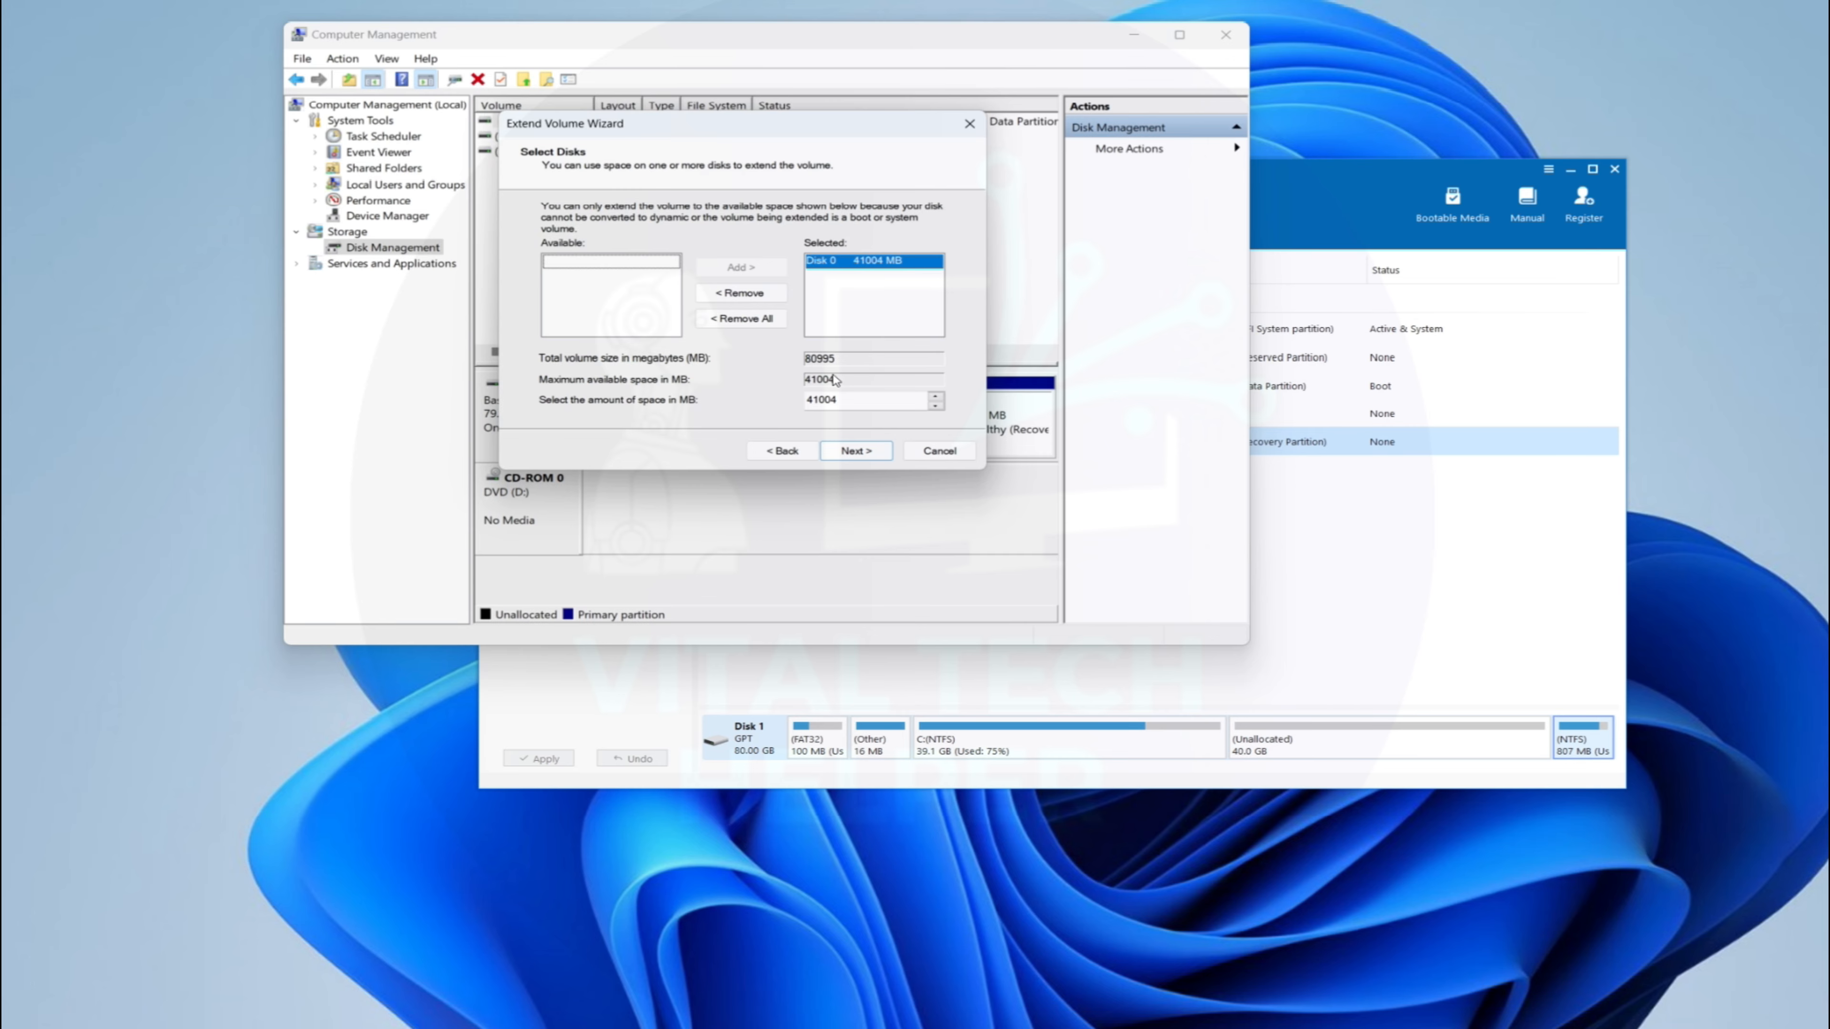
pyautogui.click(861, 456)
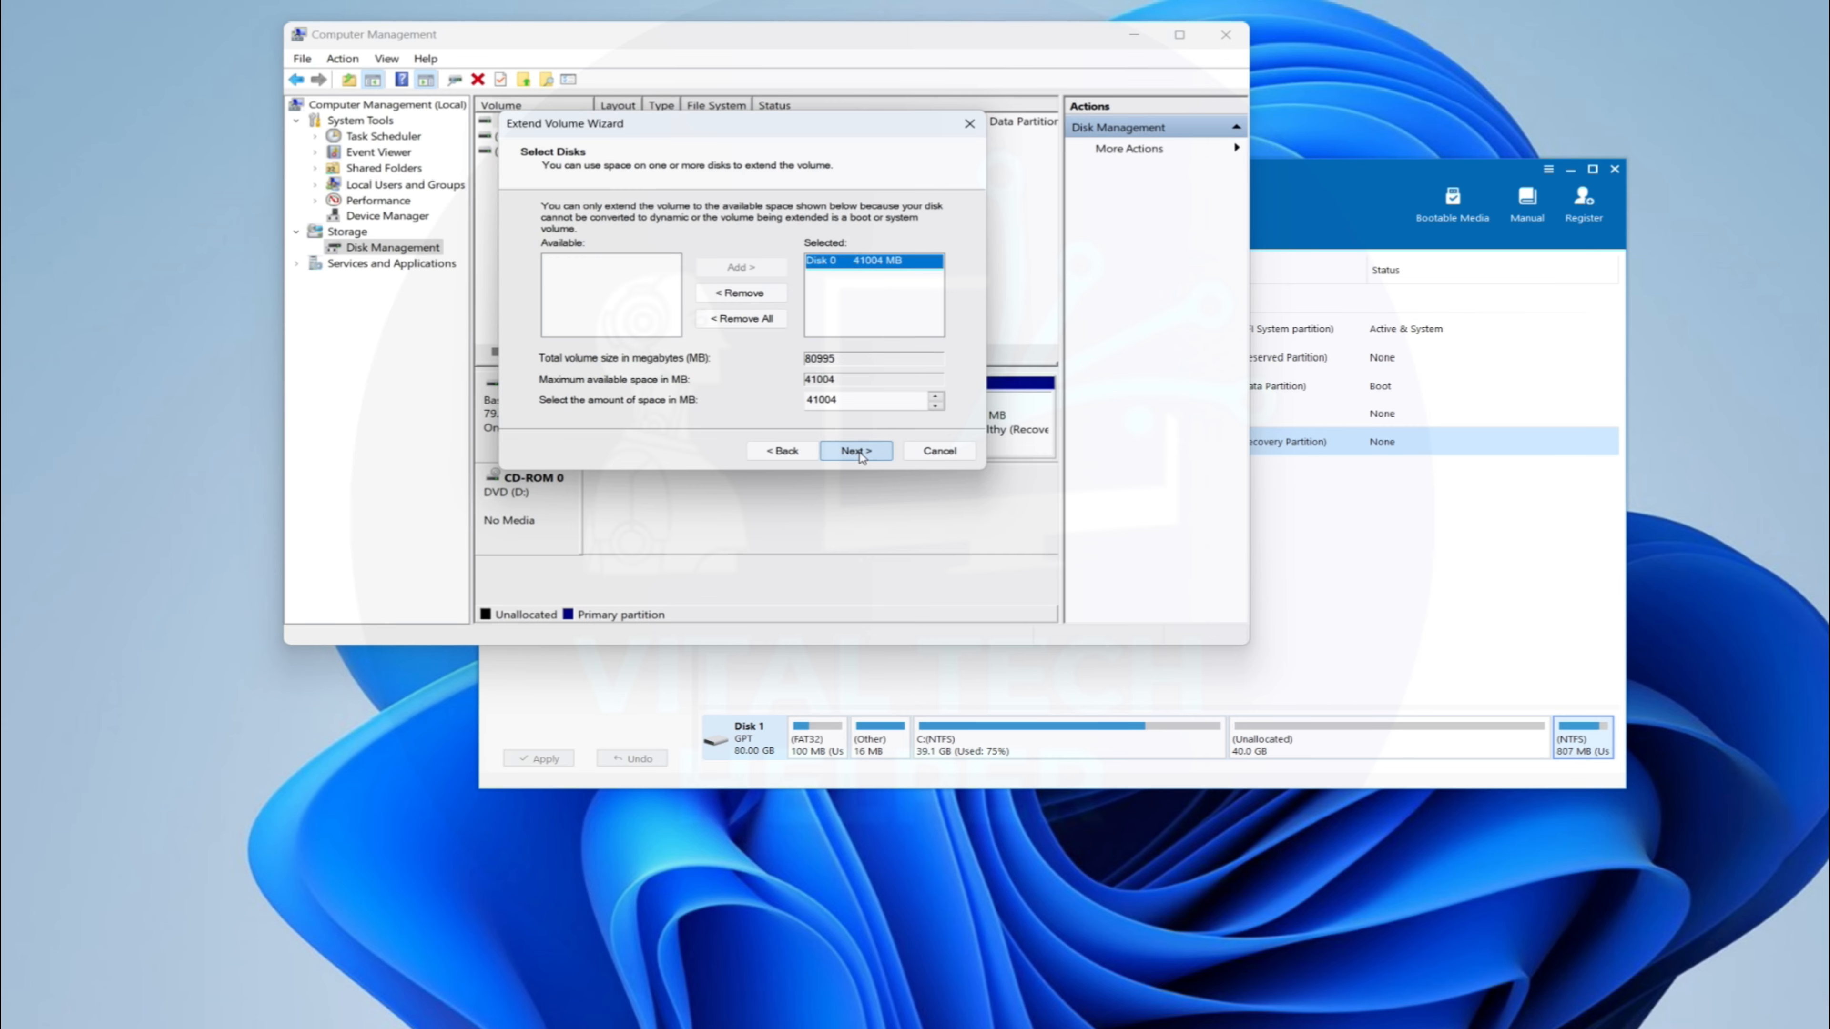
pyautogui.click(856, 451)
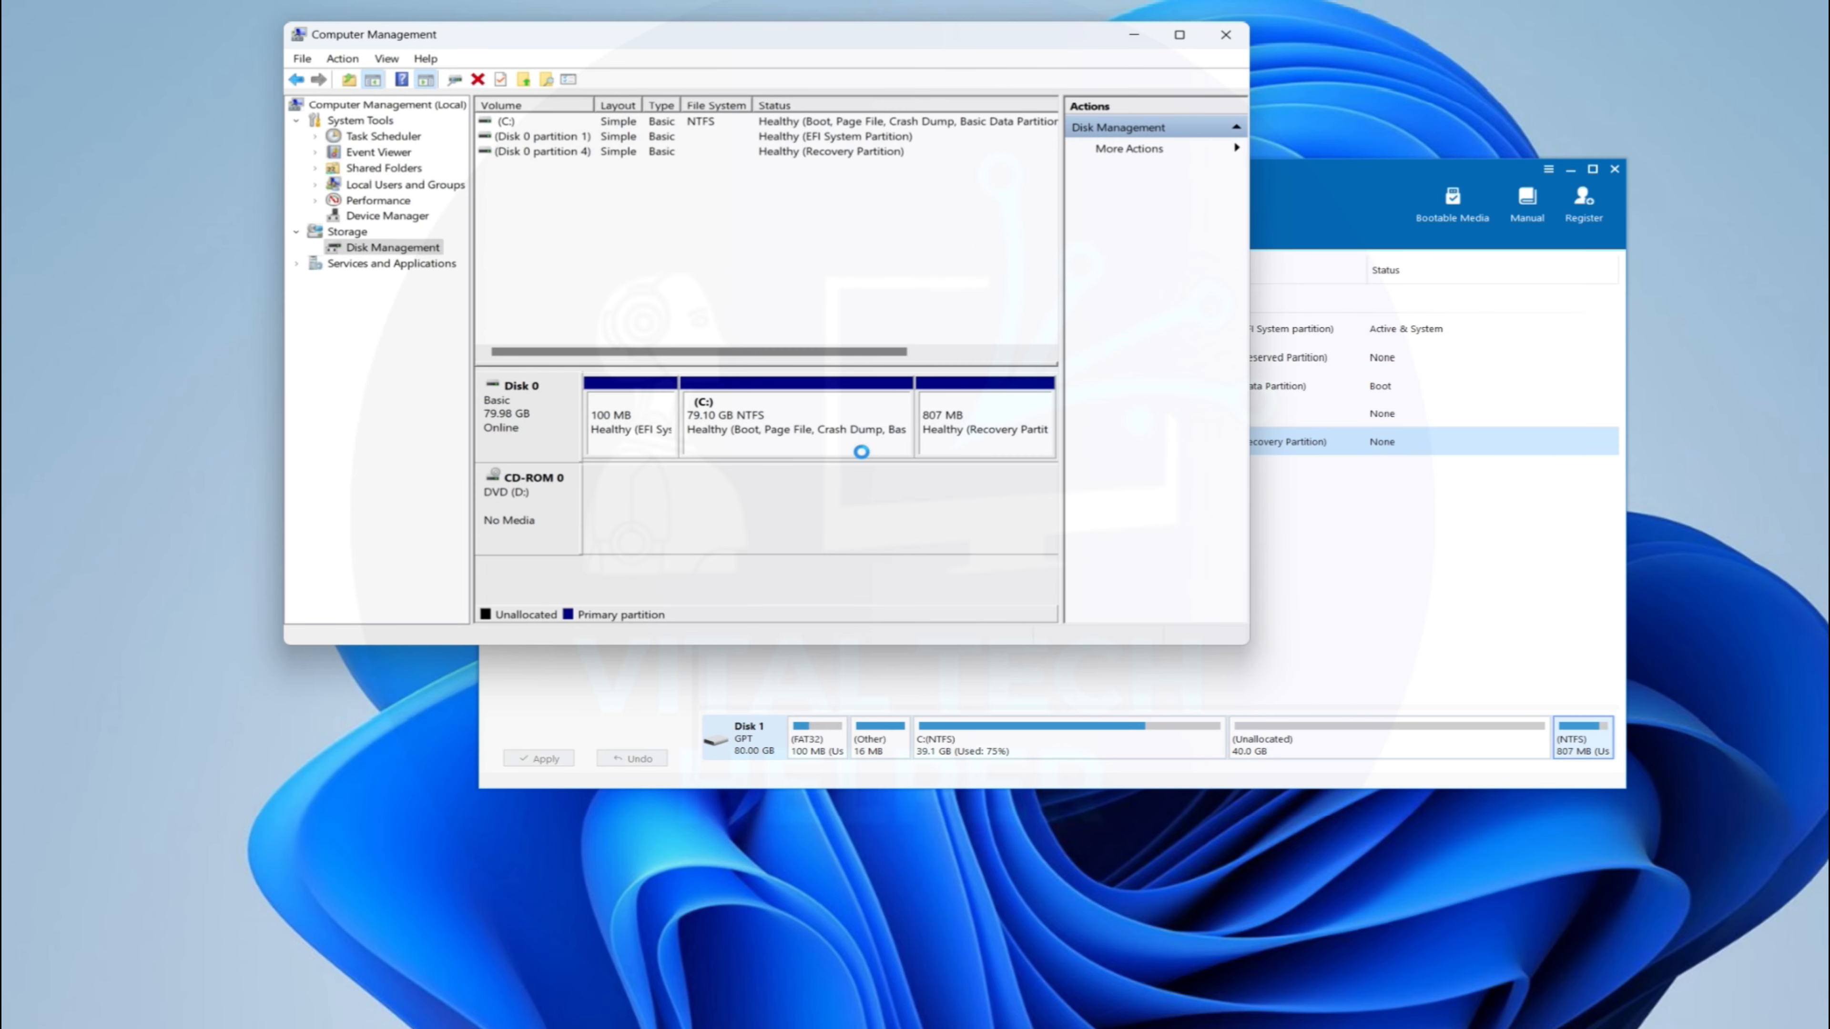
pyautogui.click(848, 429)
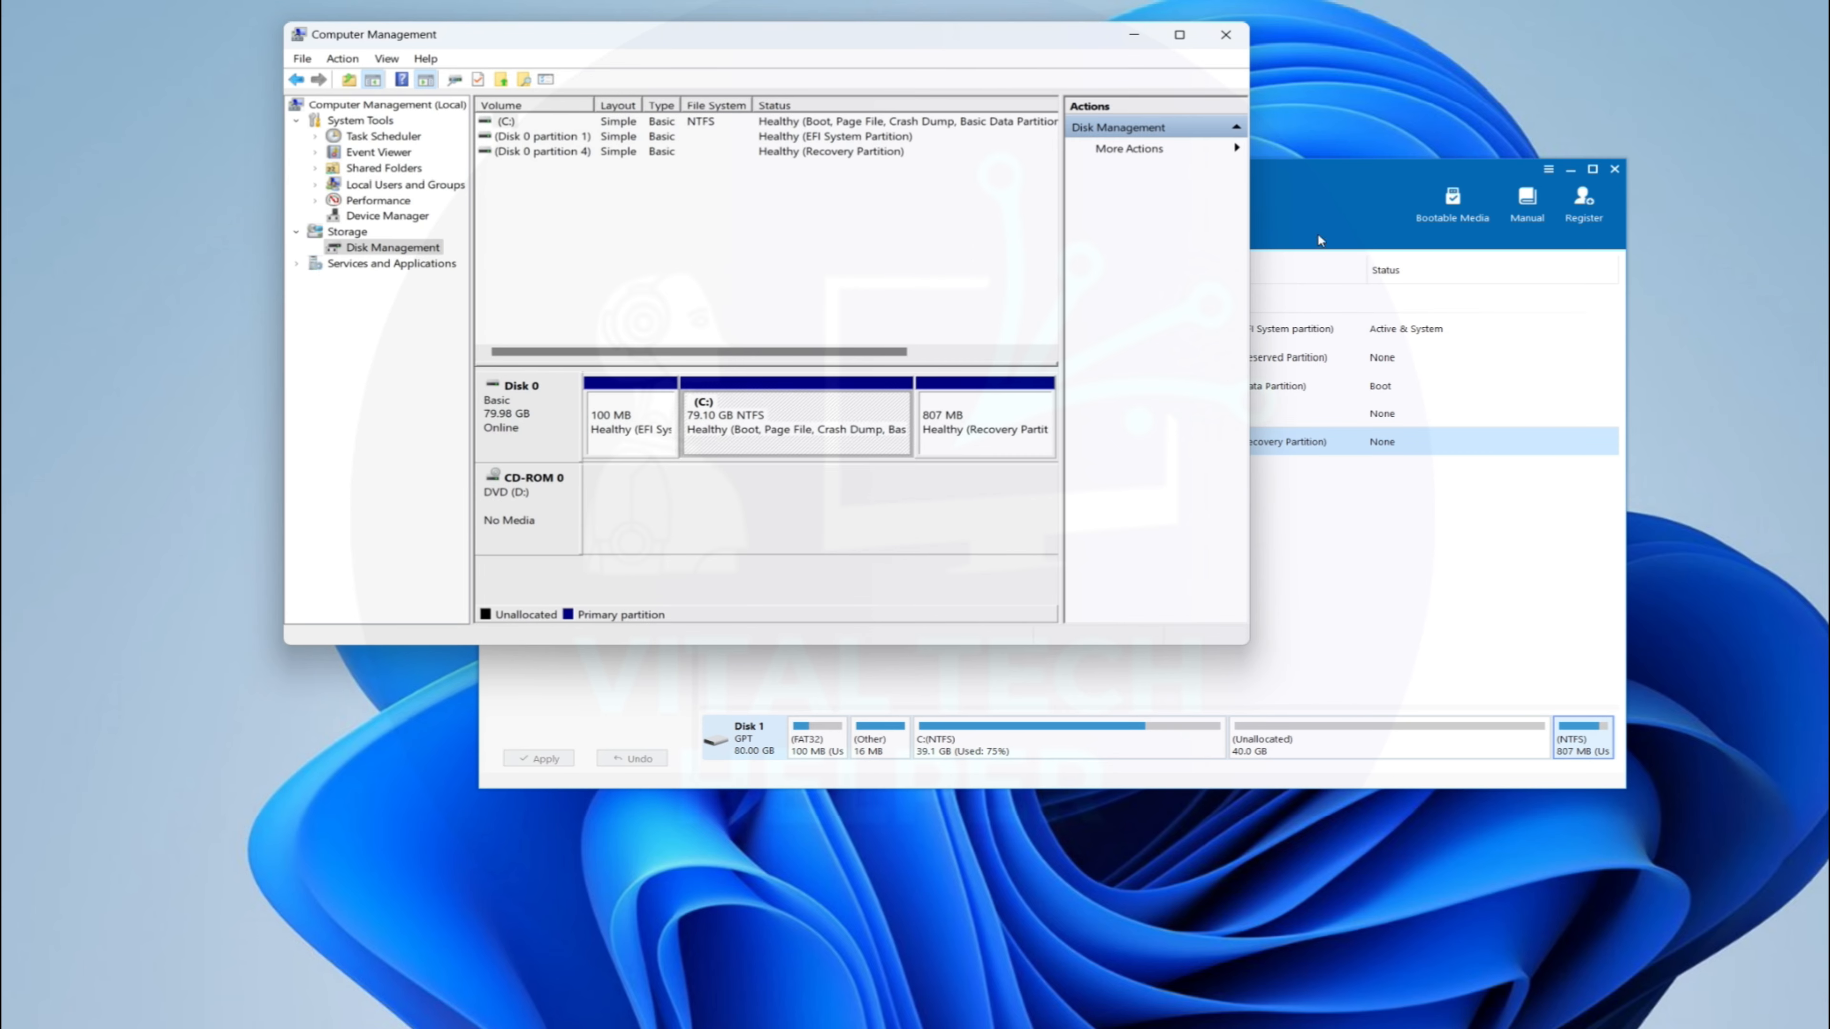
# Check the total size and free space of Local Disk (C:) in File Explorer
pyautogui.press('super+e')
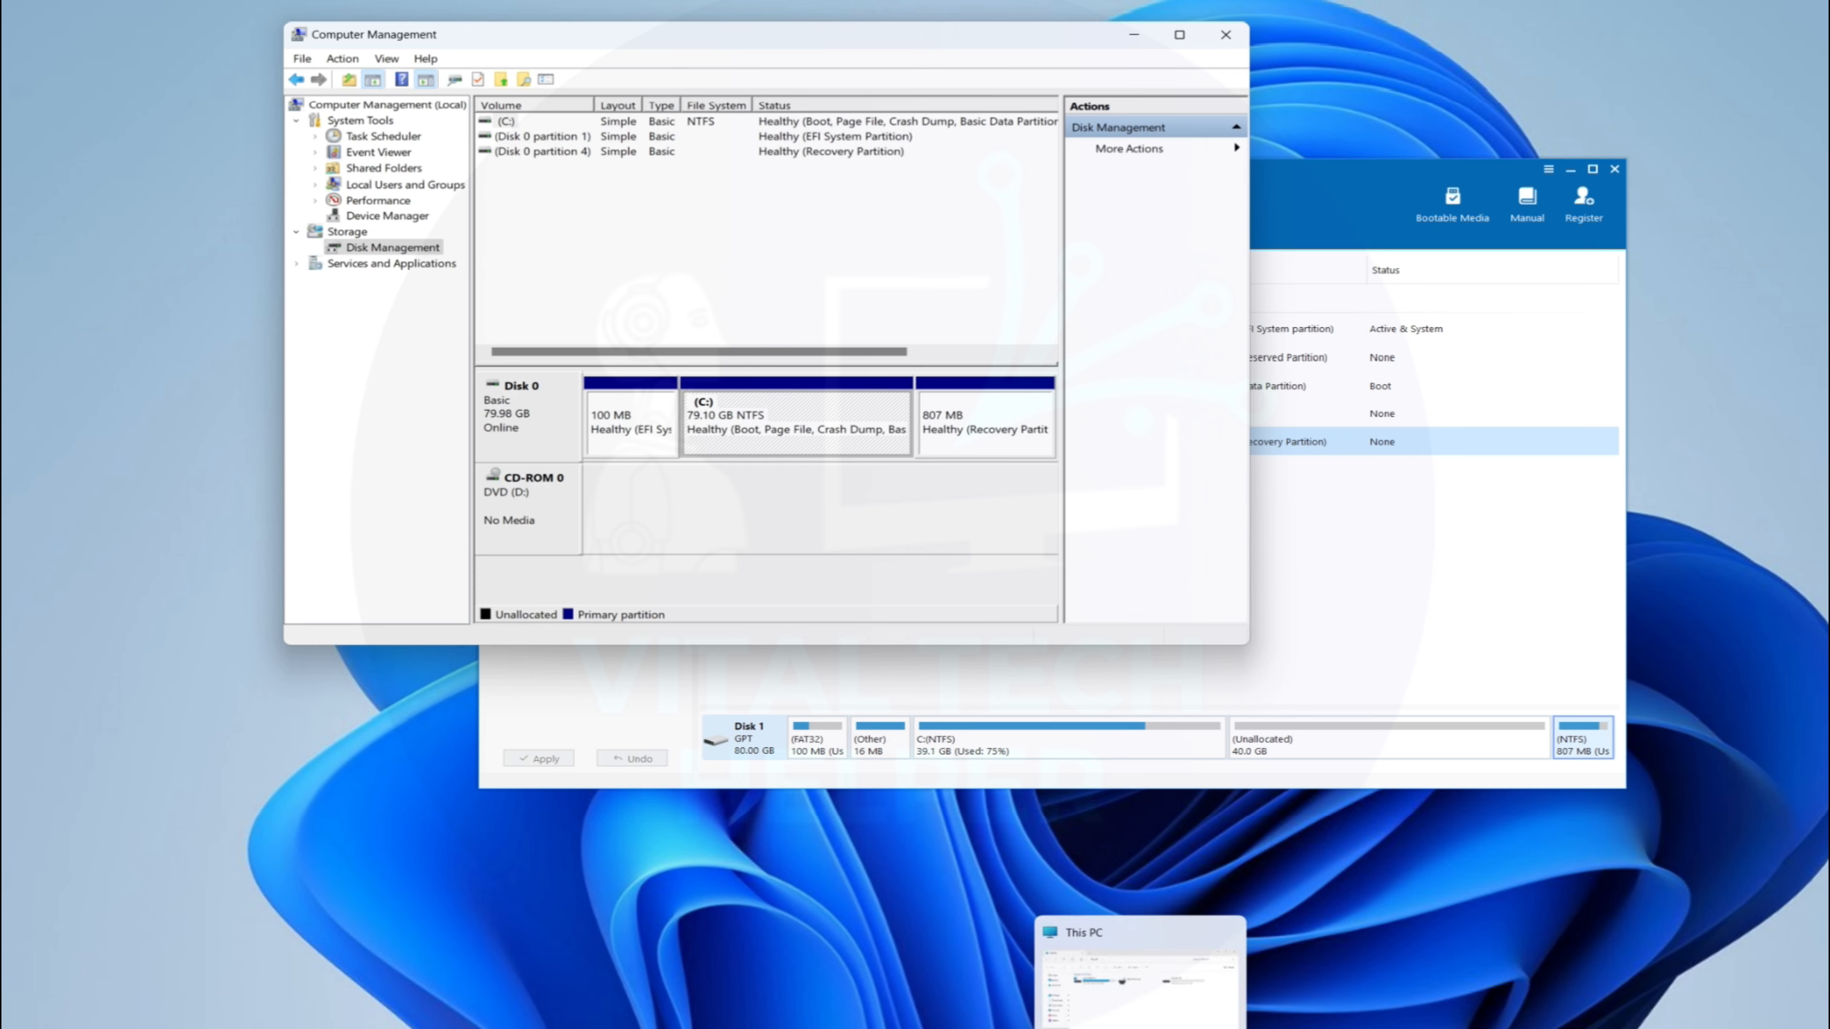
pyautogui.click(675, 232)
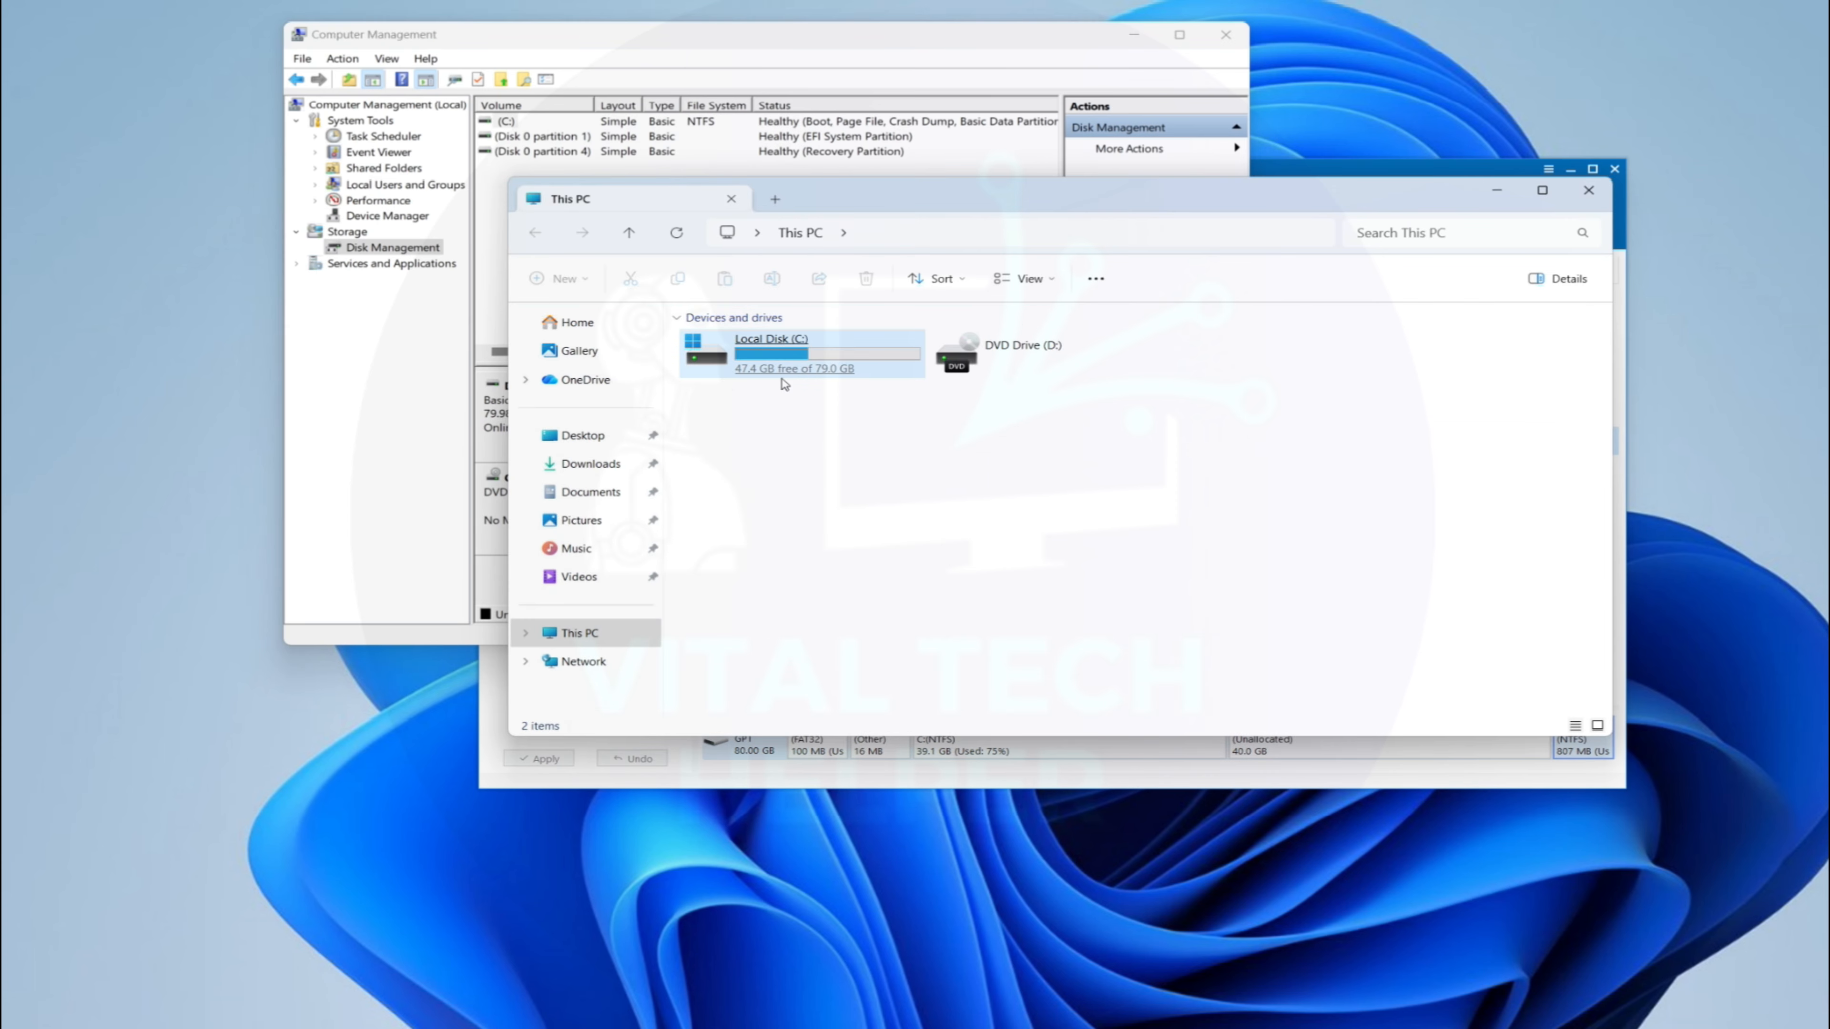
pyautogui.click(887, 371)
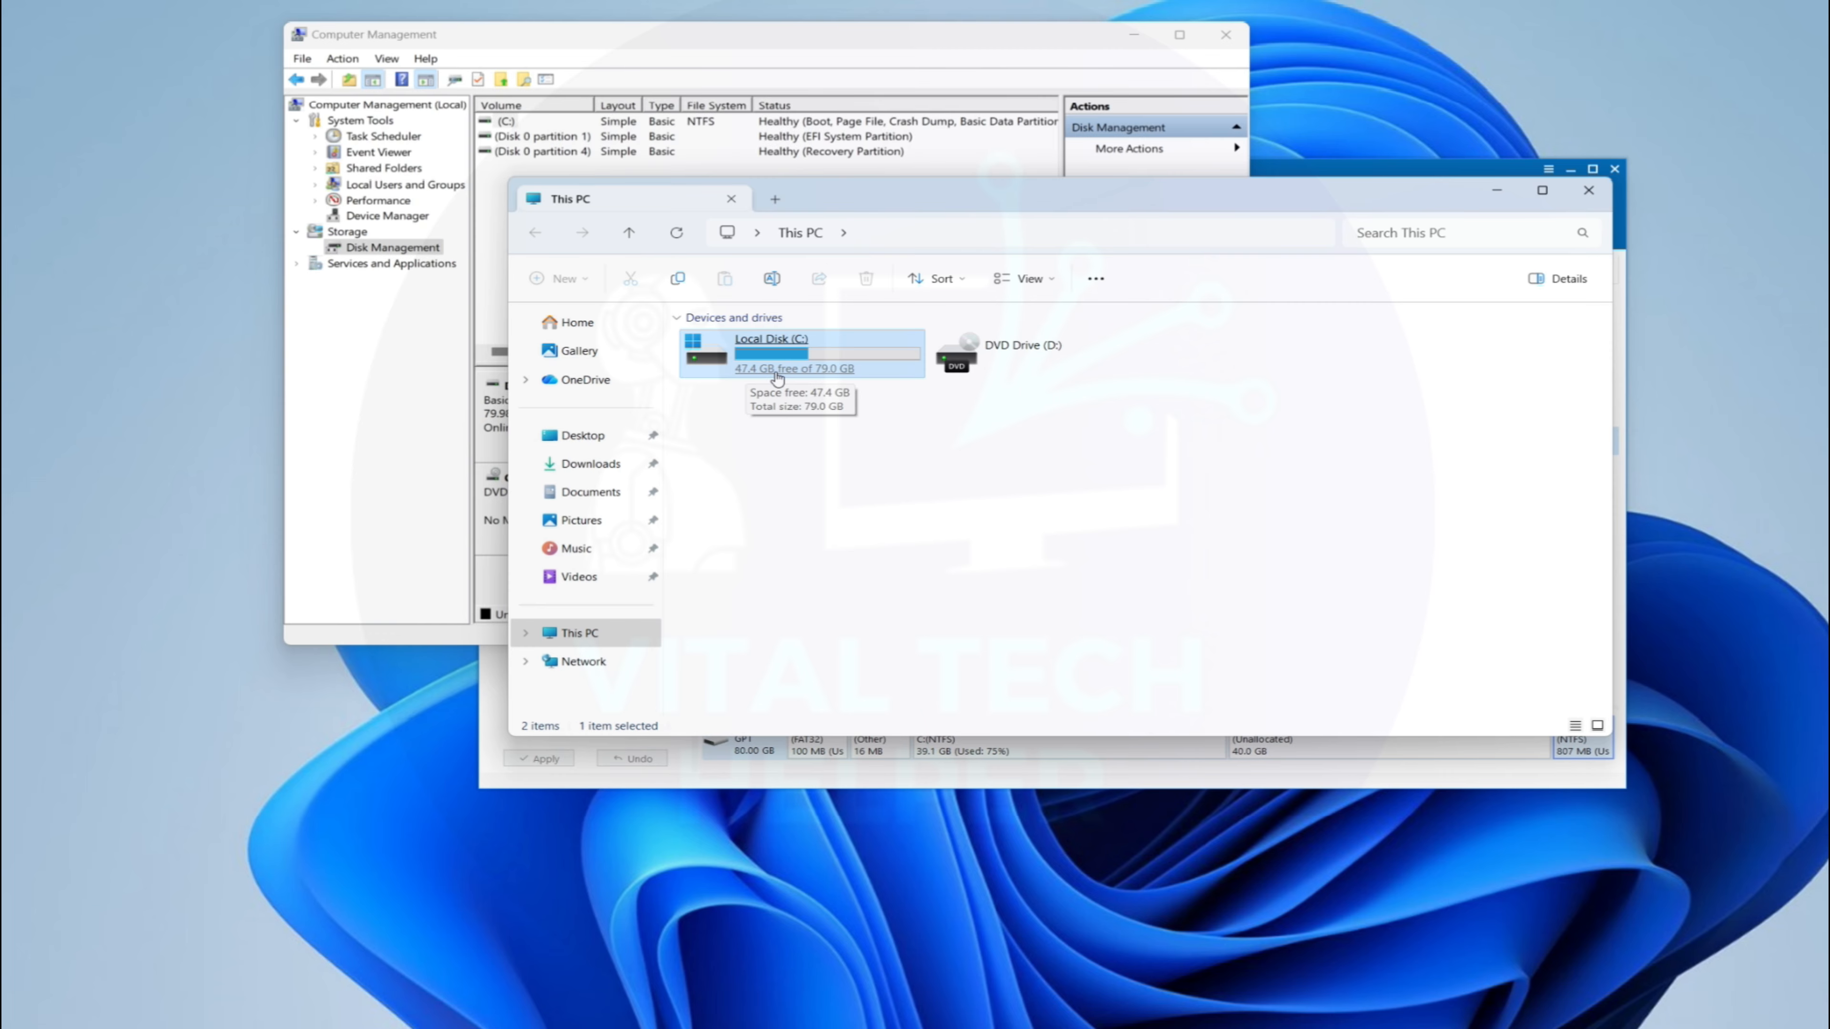
# In Disk Management, shrink the C: volume by 48399 MB and select the freed unallocated space
pyautogui.click(359, 496)
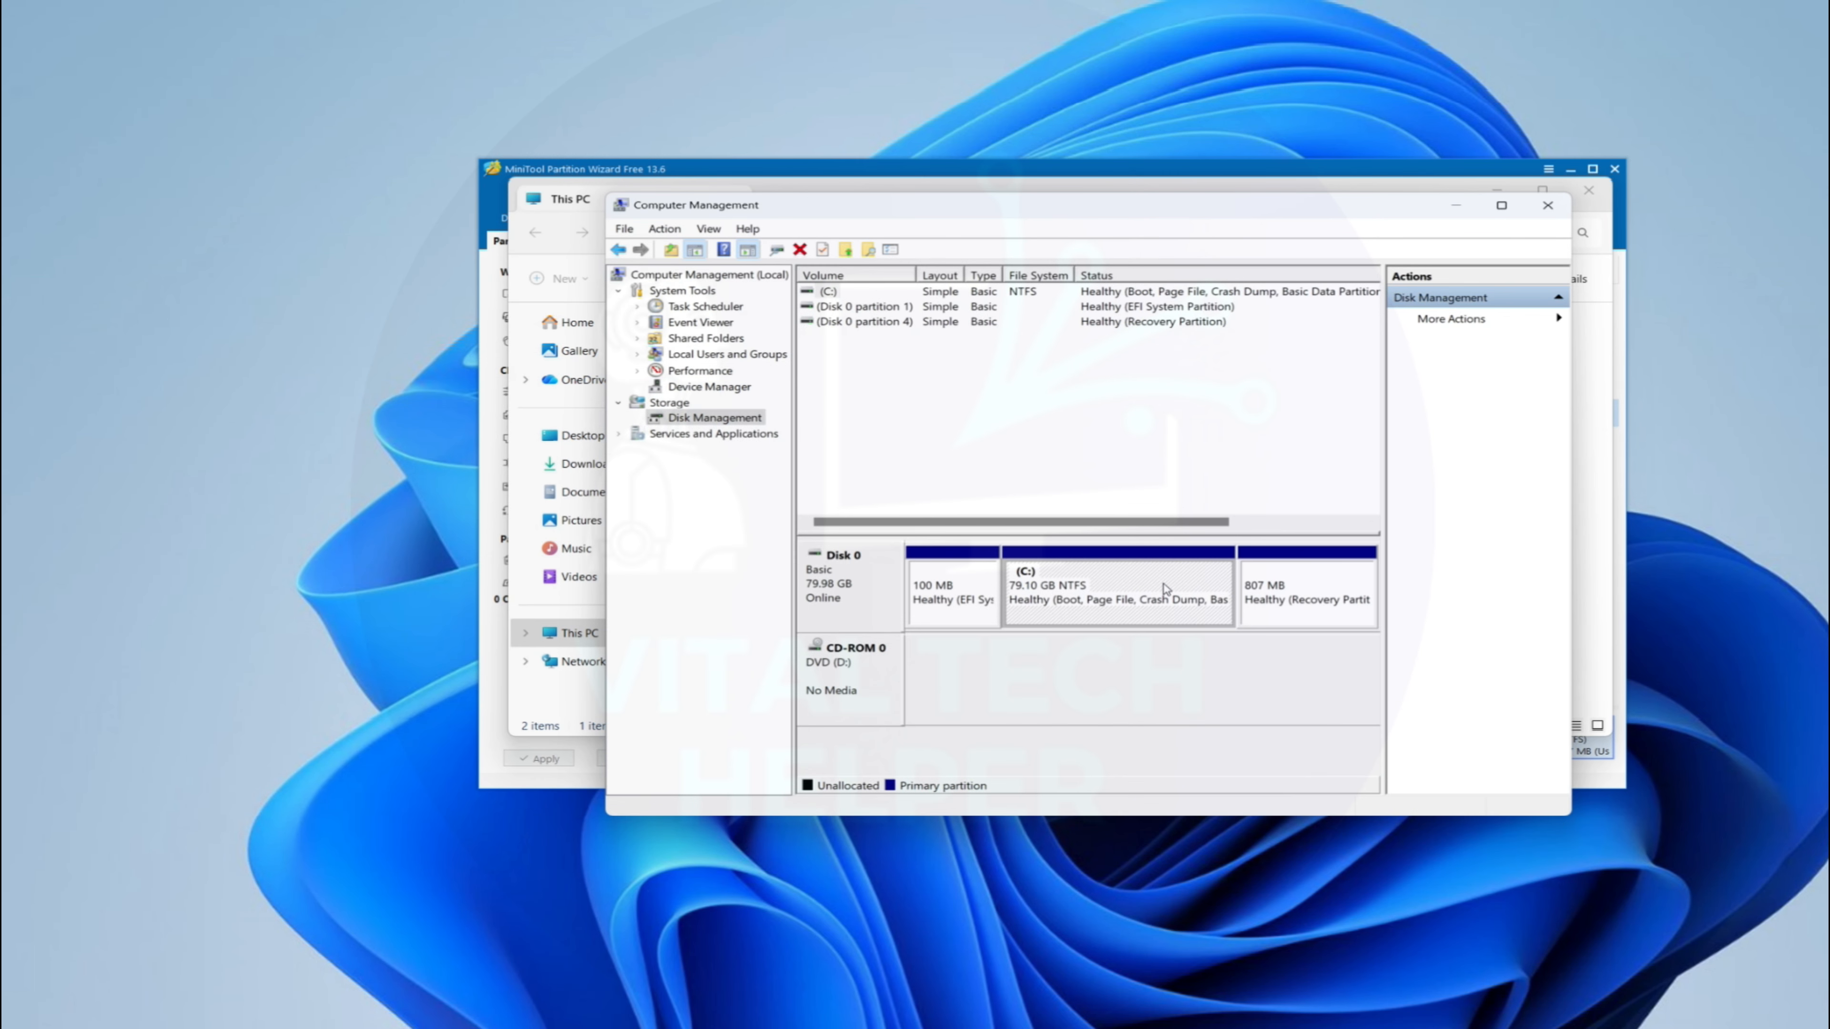
pyautogui.rightClick(1161, 585)
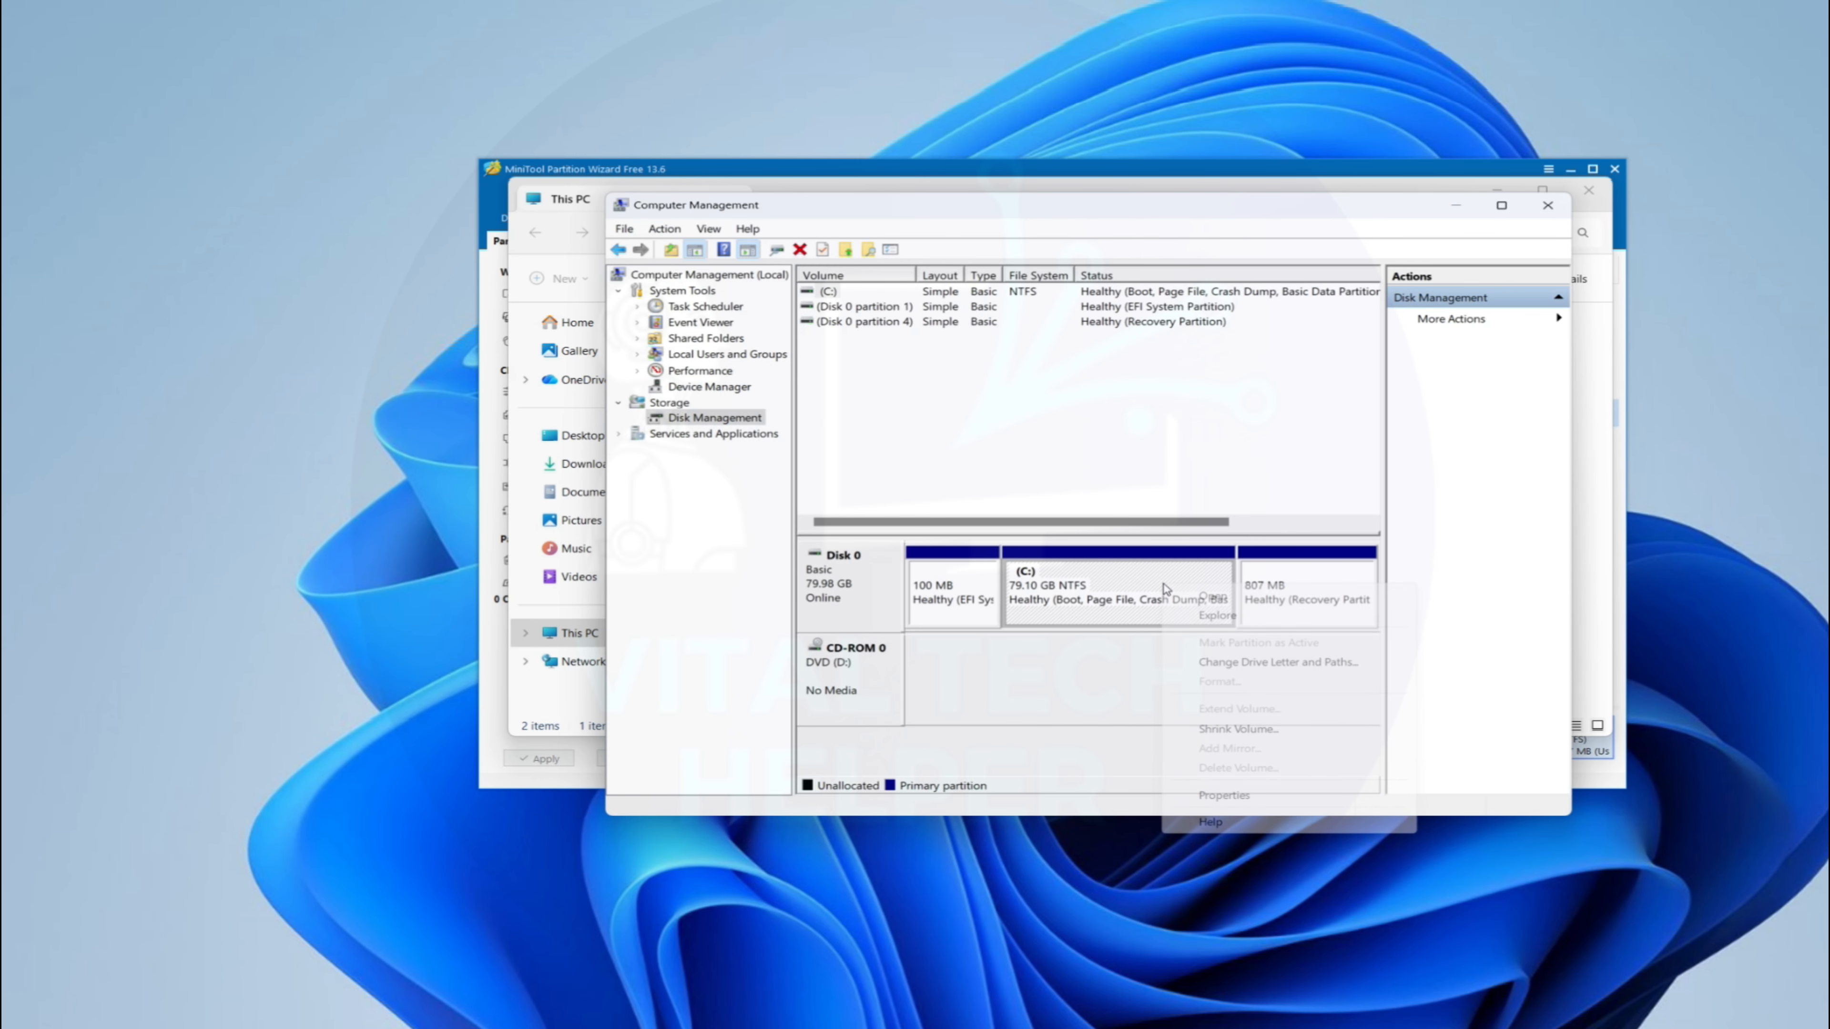
pyautogui.click(1221, 730)
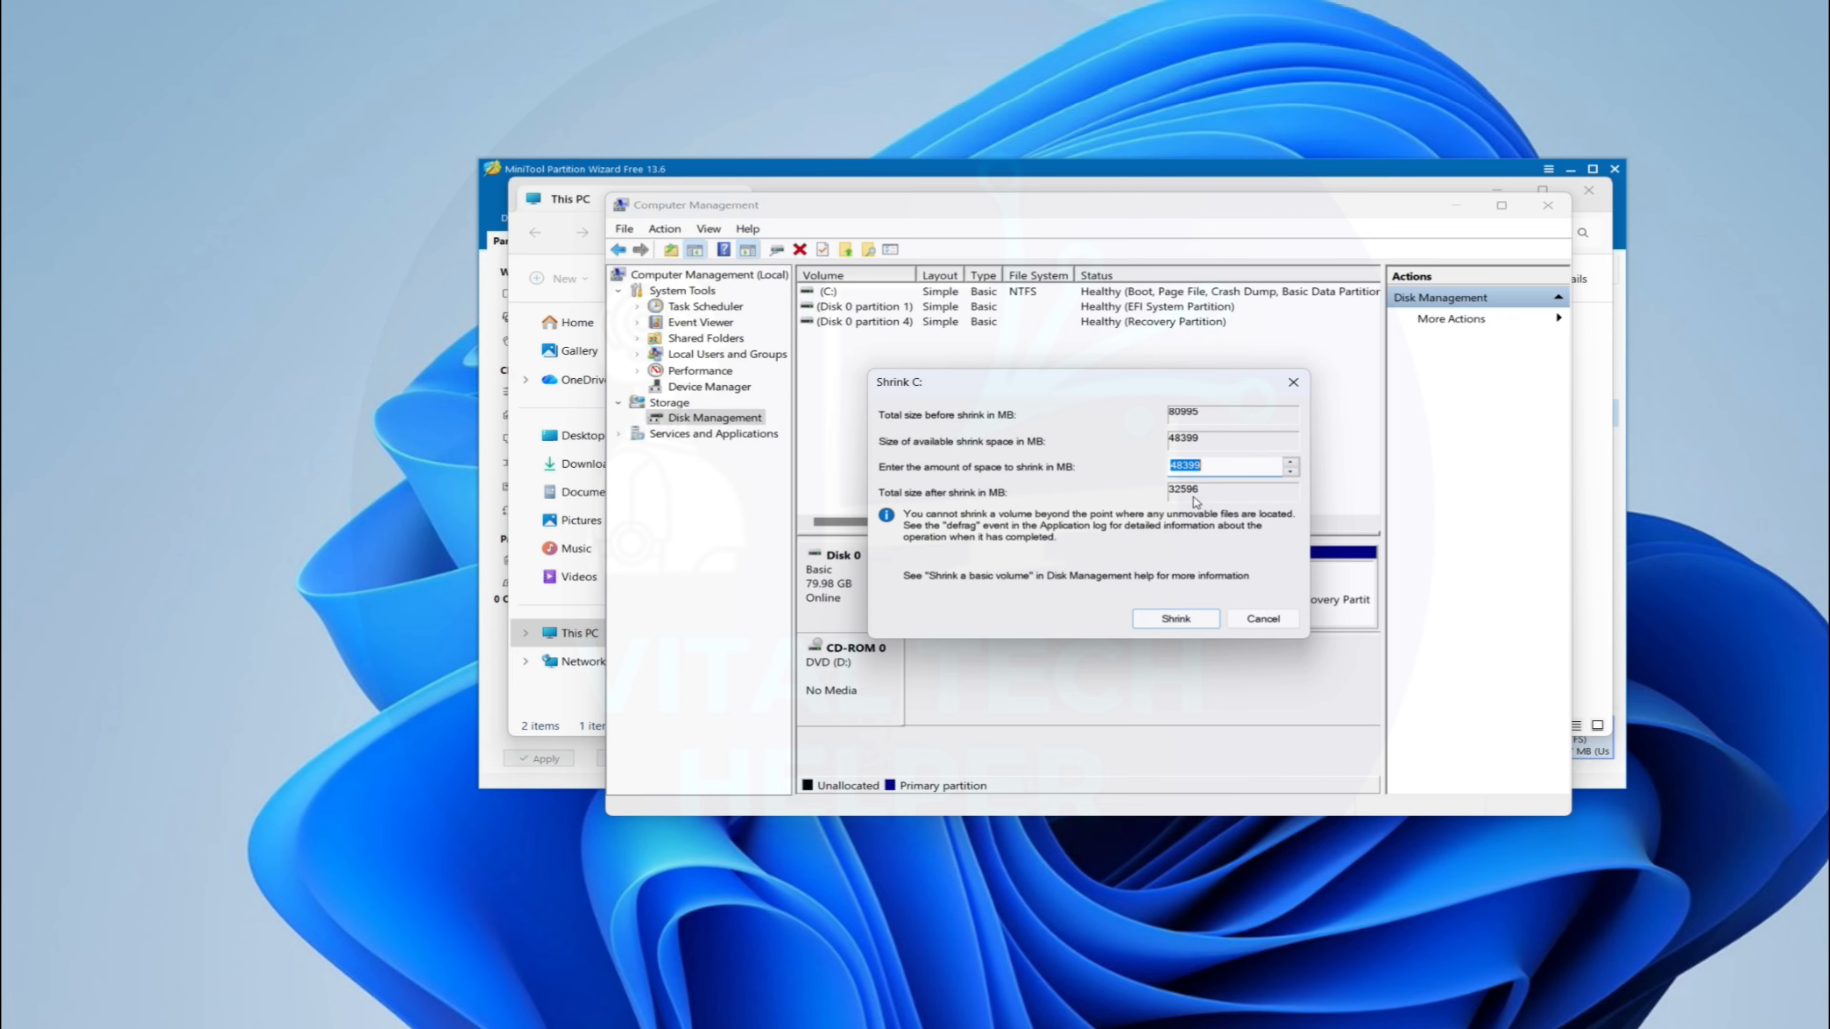
pyautogui.click(1175, 620)
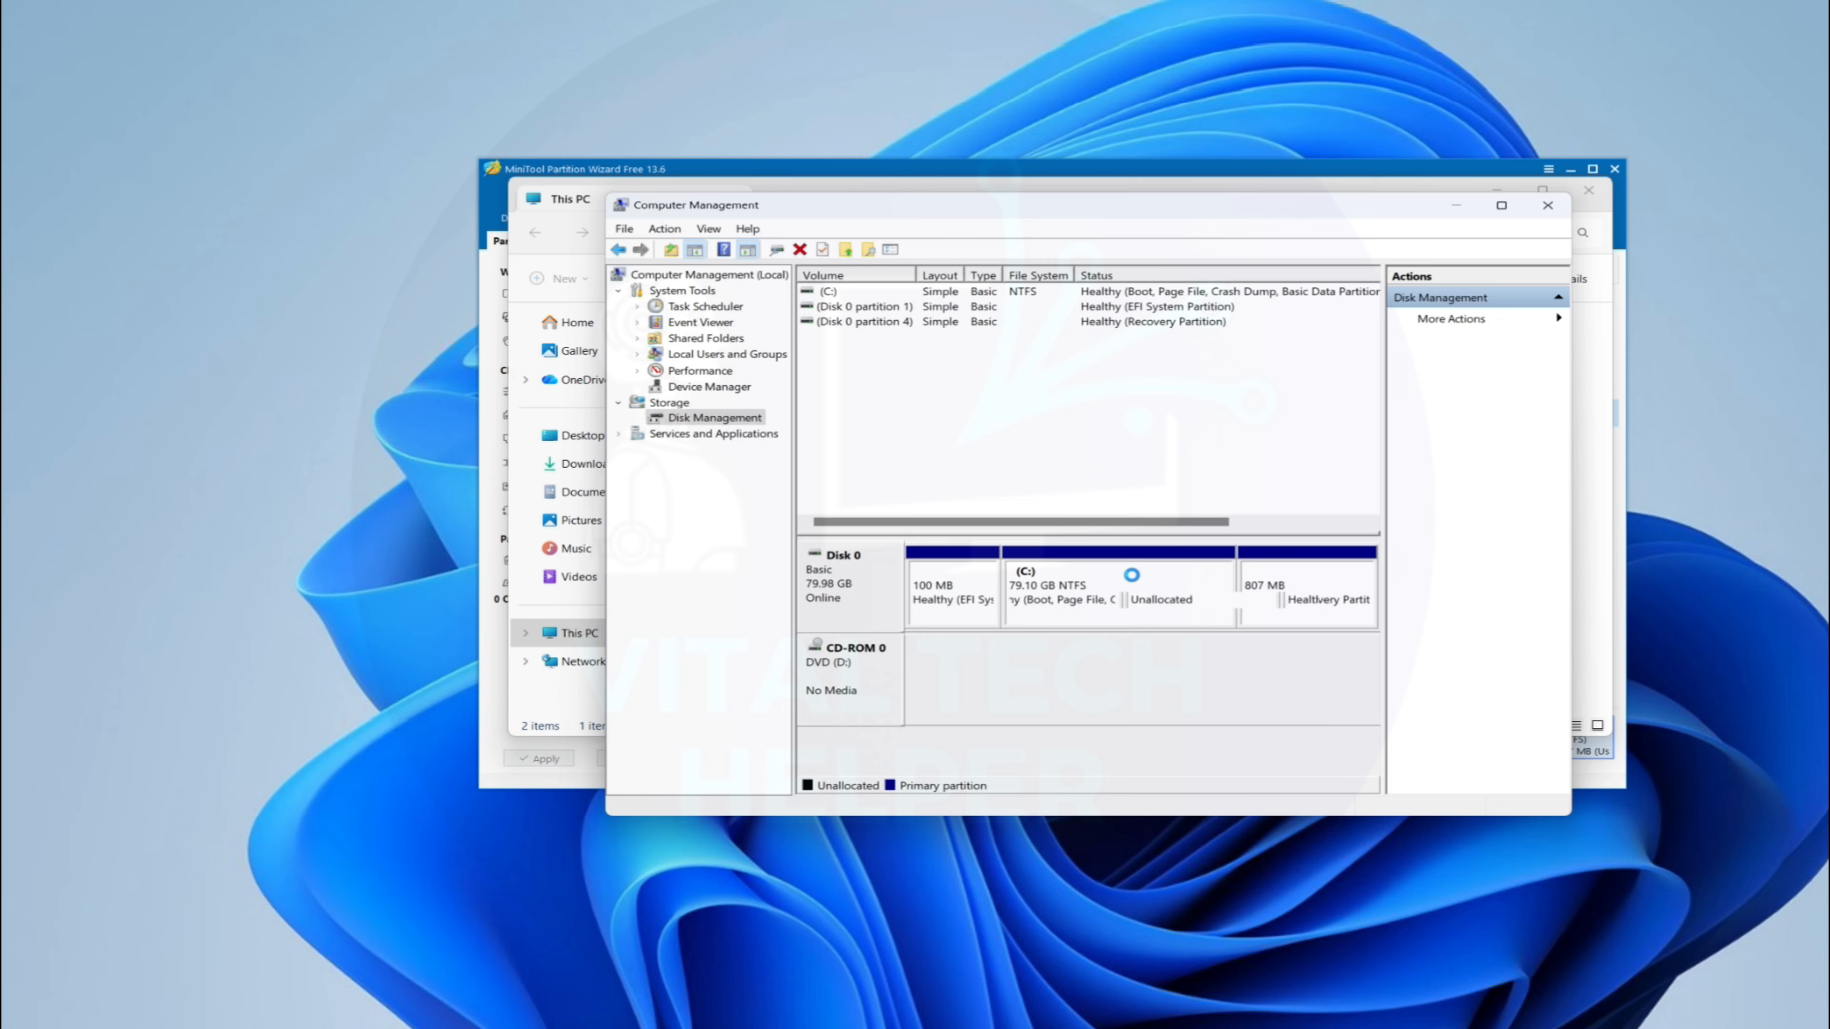
pyautogui.click(1182, 610)
pyautogui.click(1017, 610)
pyautogui.click(1197, 603)
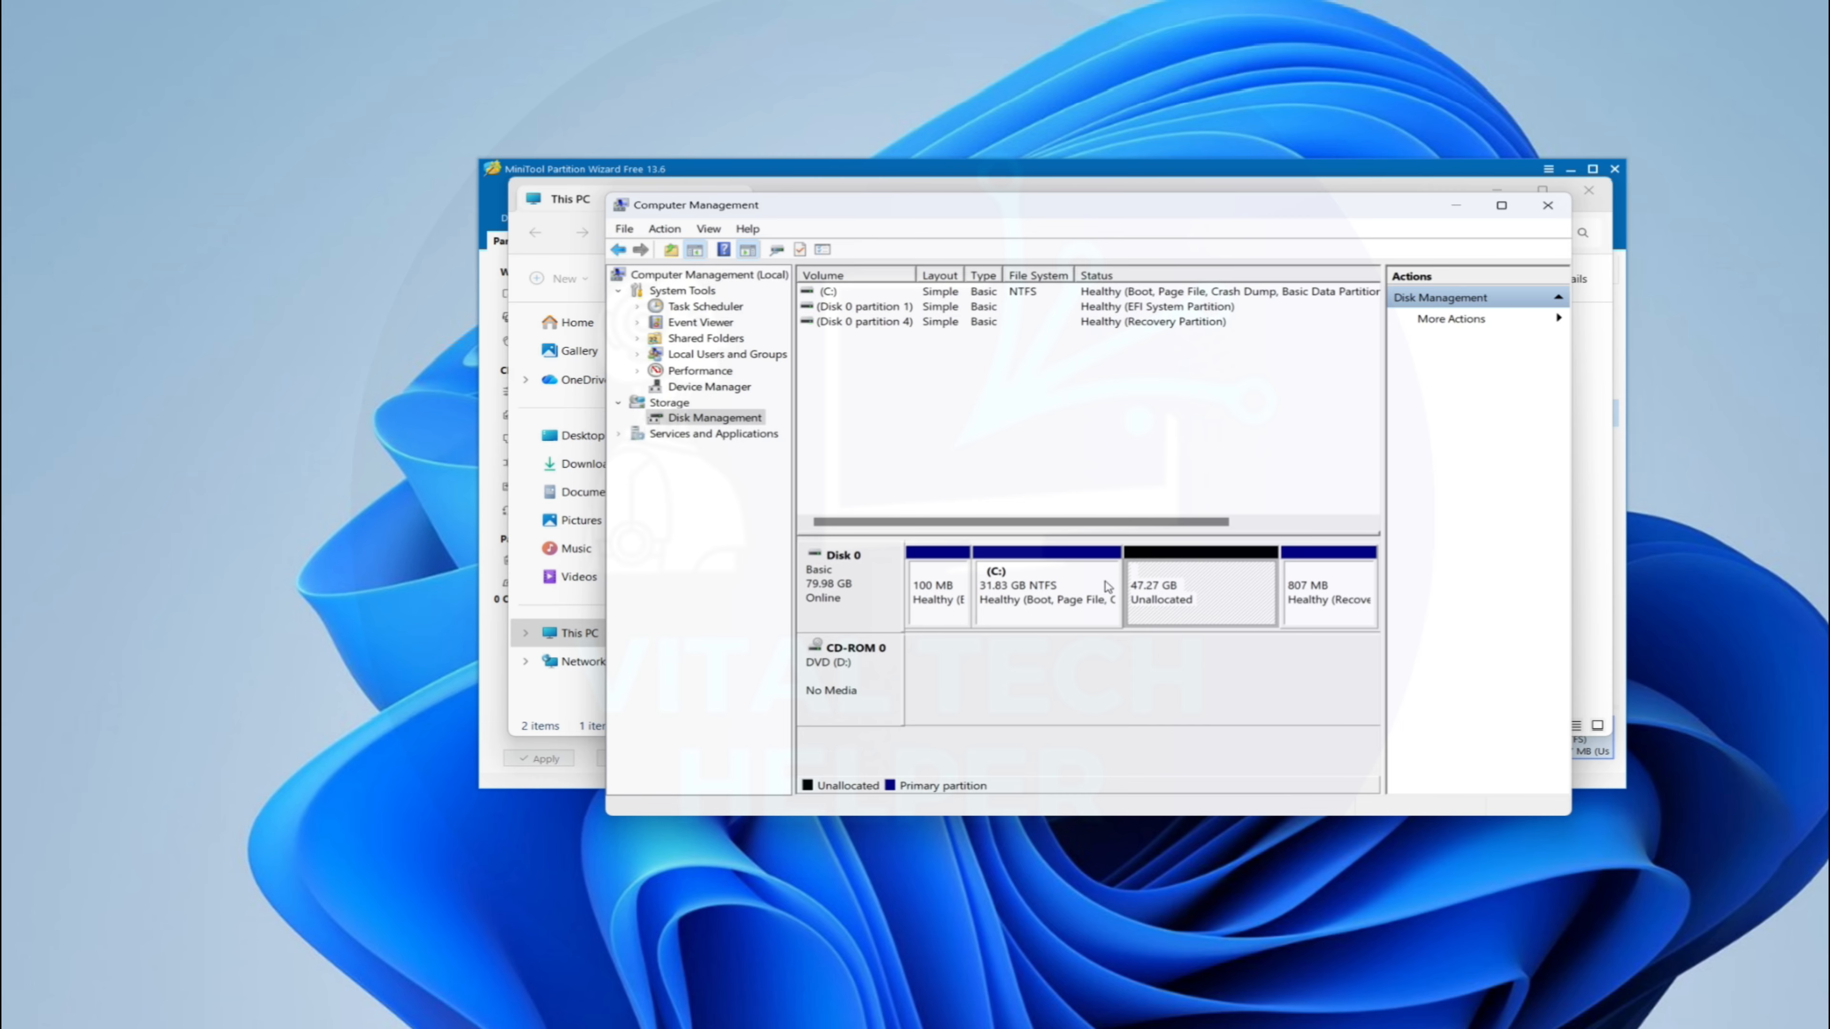
# Check the size and free space of Local Disk (C:) in File Explorer and cancel the new simple volume wizard for the unallocated space
pyautogui.rightClick(1190, 598)
pyautogui.click(1295, 606)
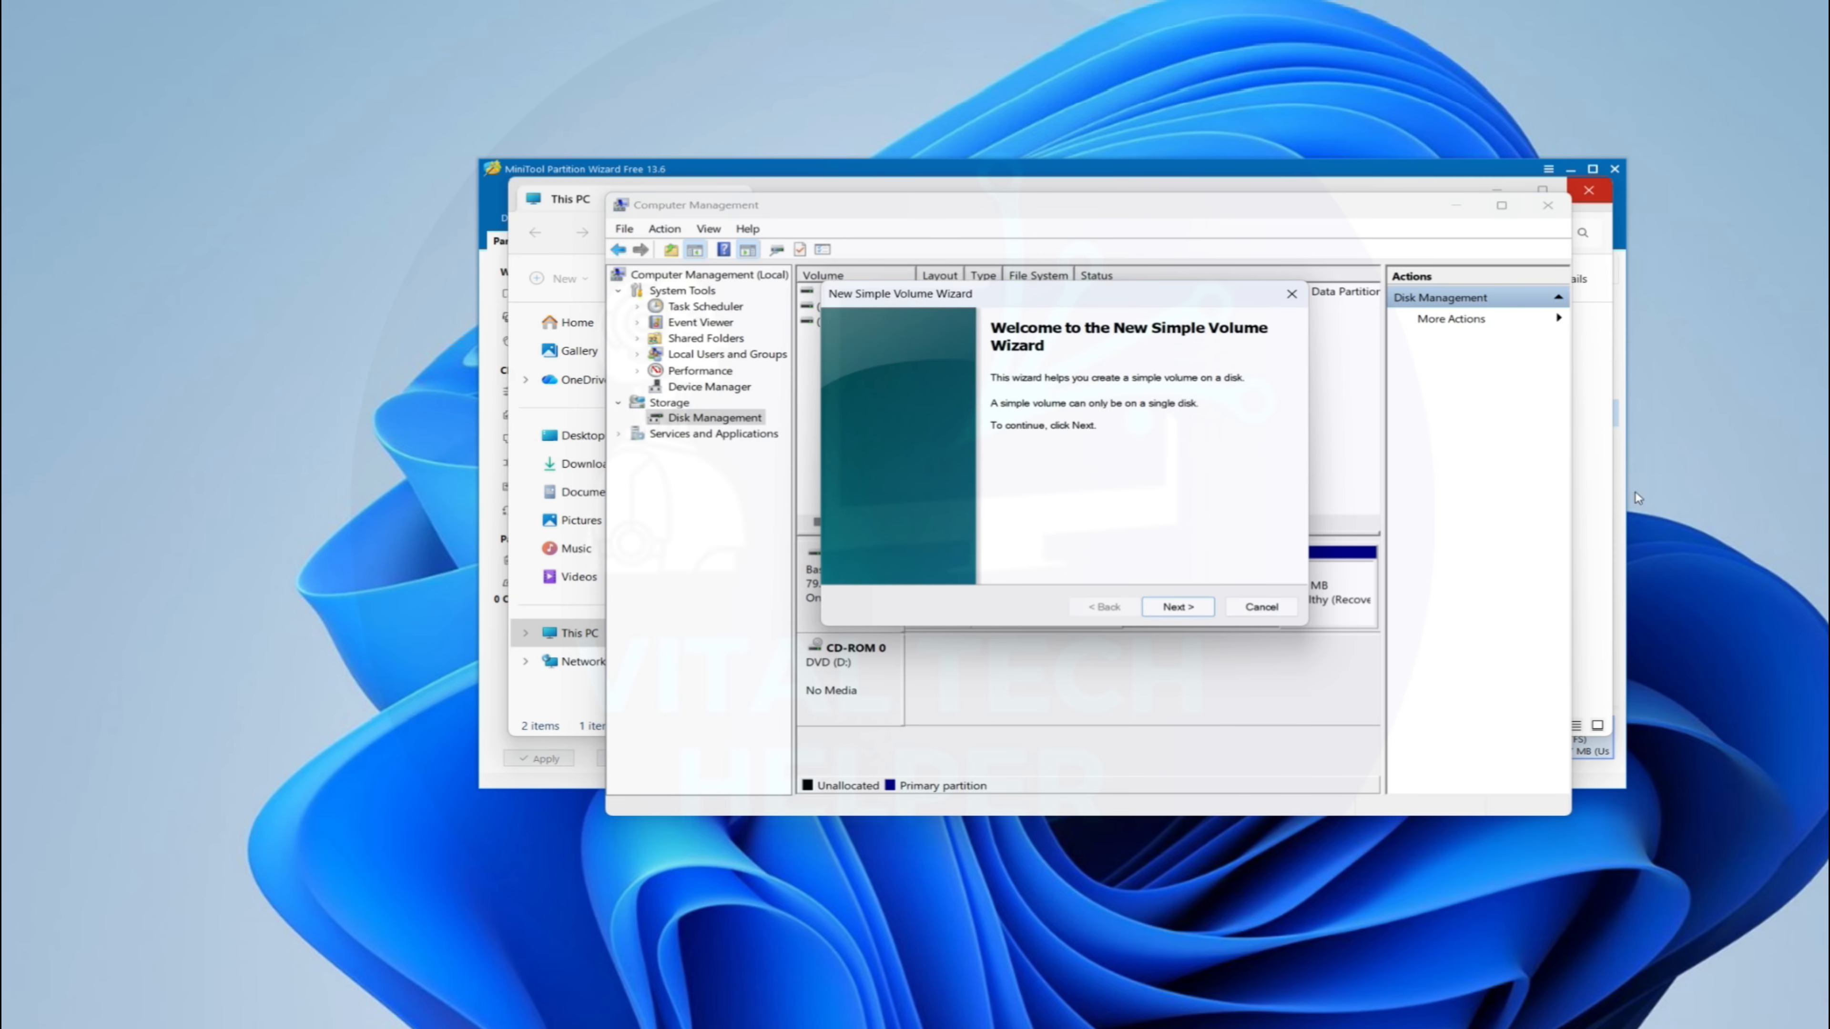
pyautogui.click(1590, 613)
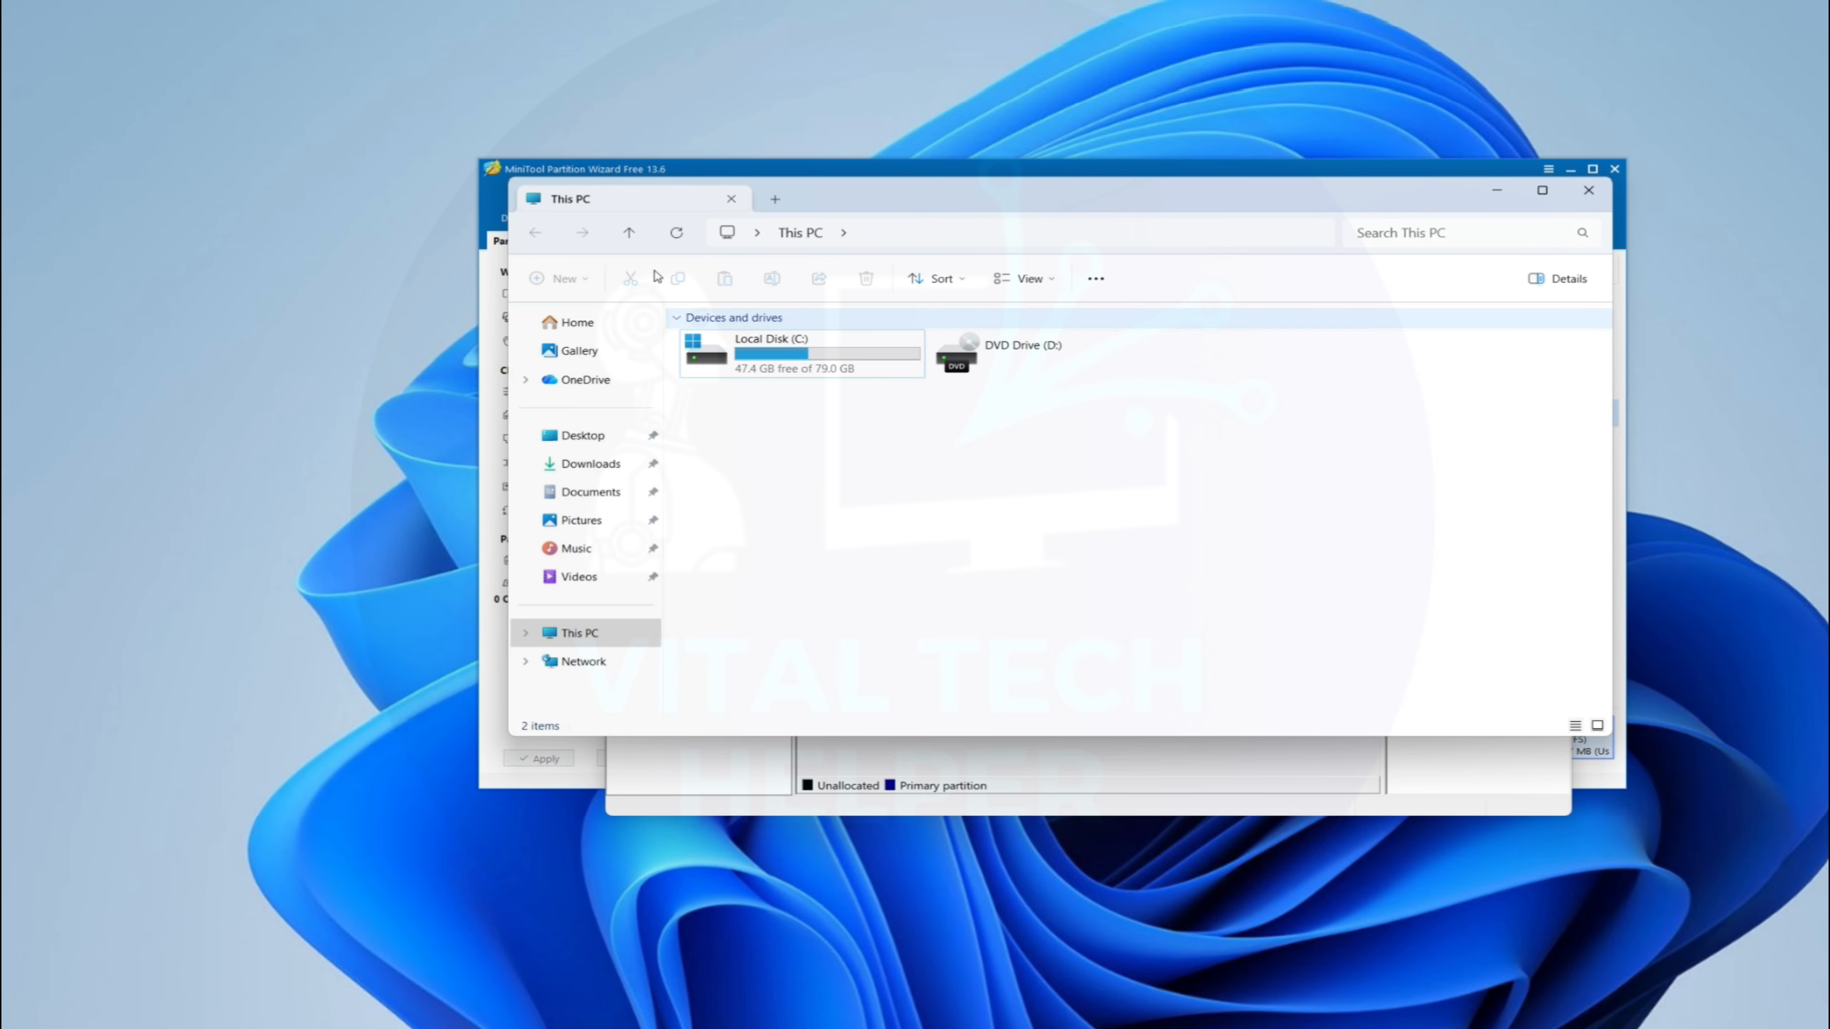
pyautogui.click(677, 233)
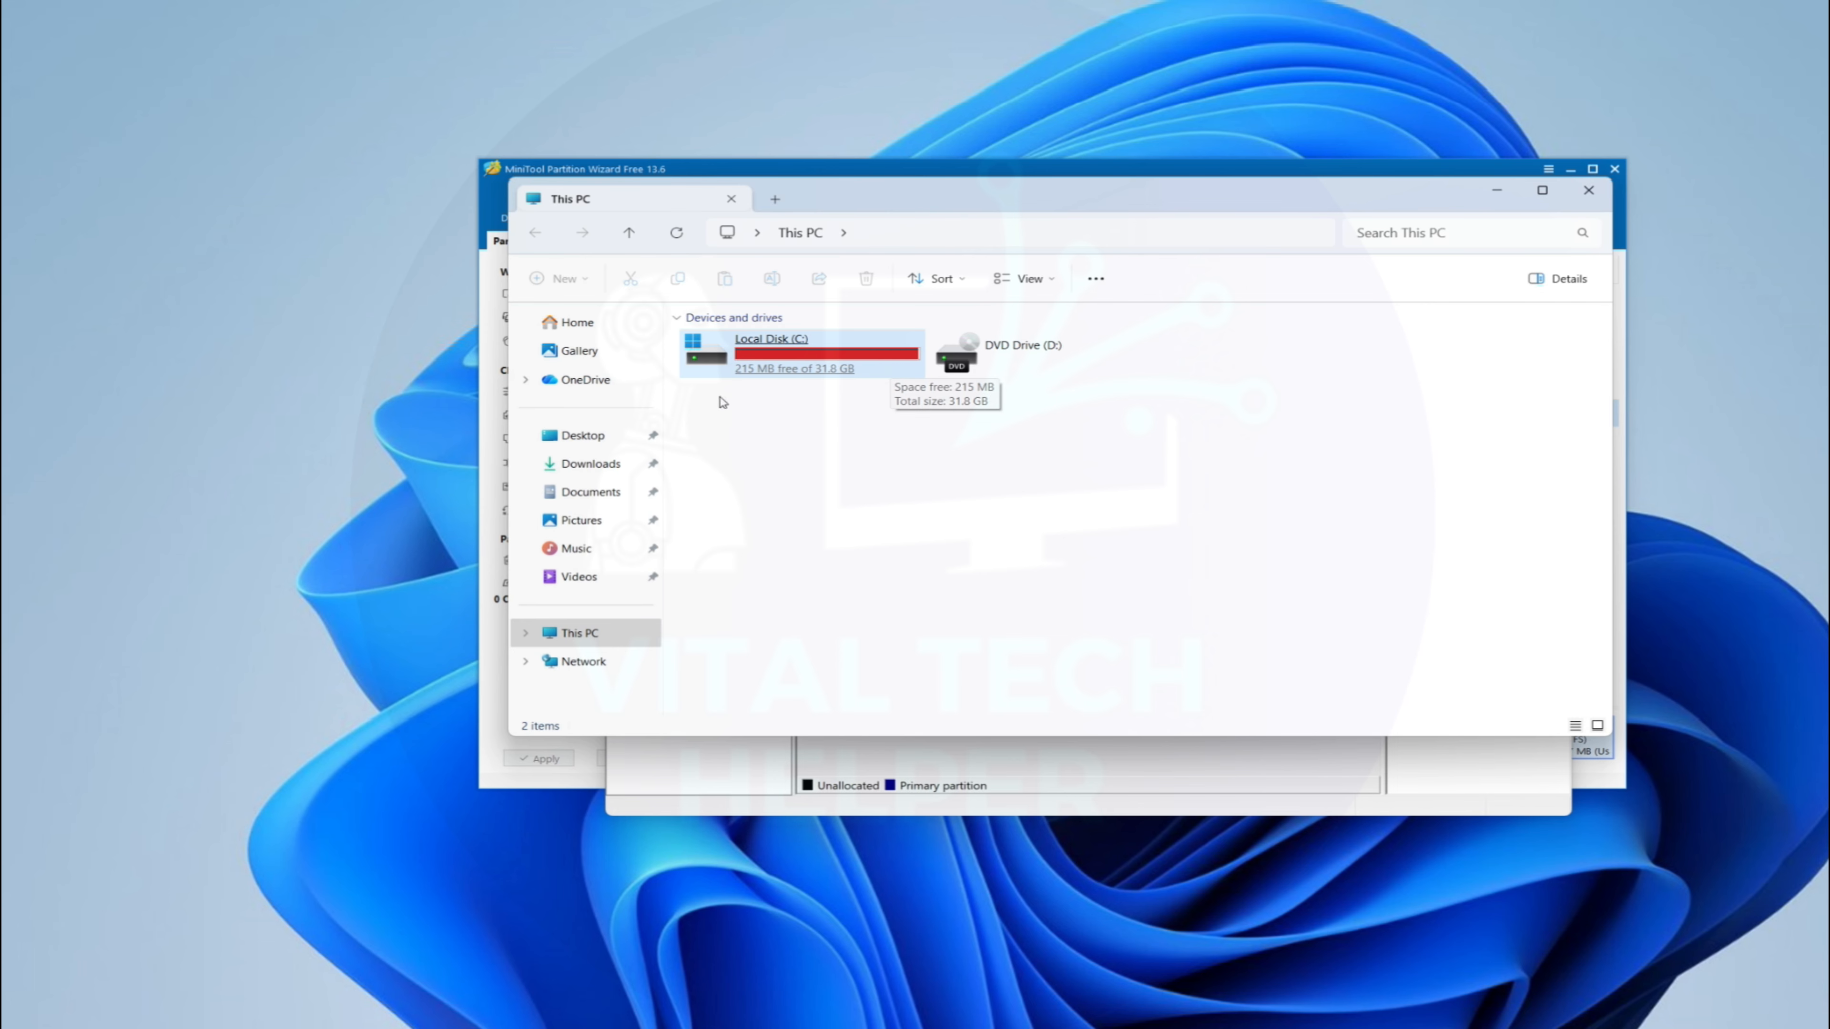
pyautogui.click(1496, 193)
pyautogui.click(1257, 608)
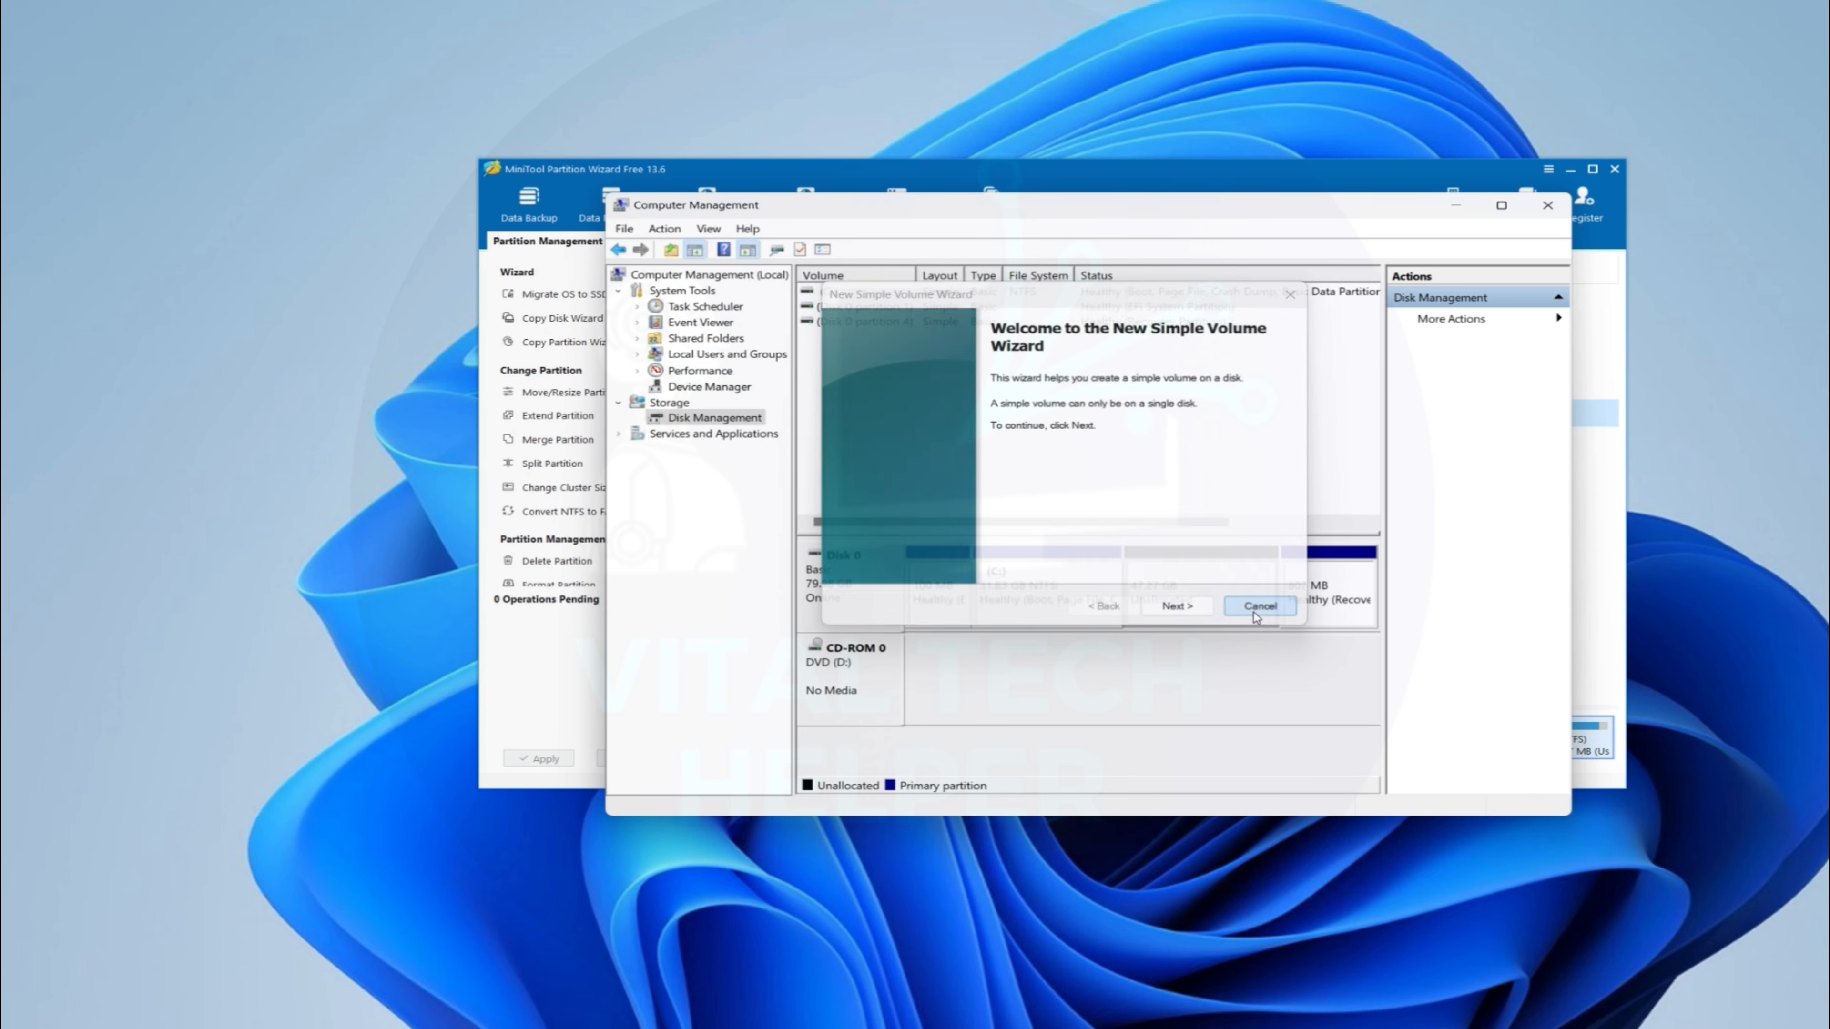
# Extend the C: volume with 20000 MB of the adjacent unallocated space on Disk 0
pyautogui.rightClick(1060, 592)
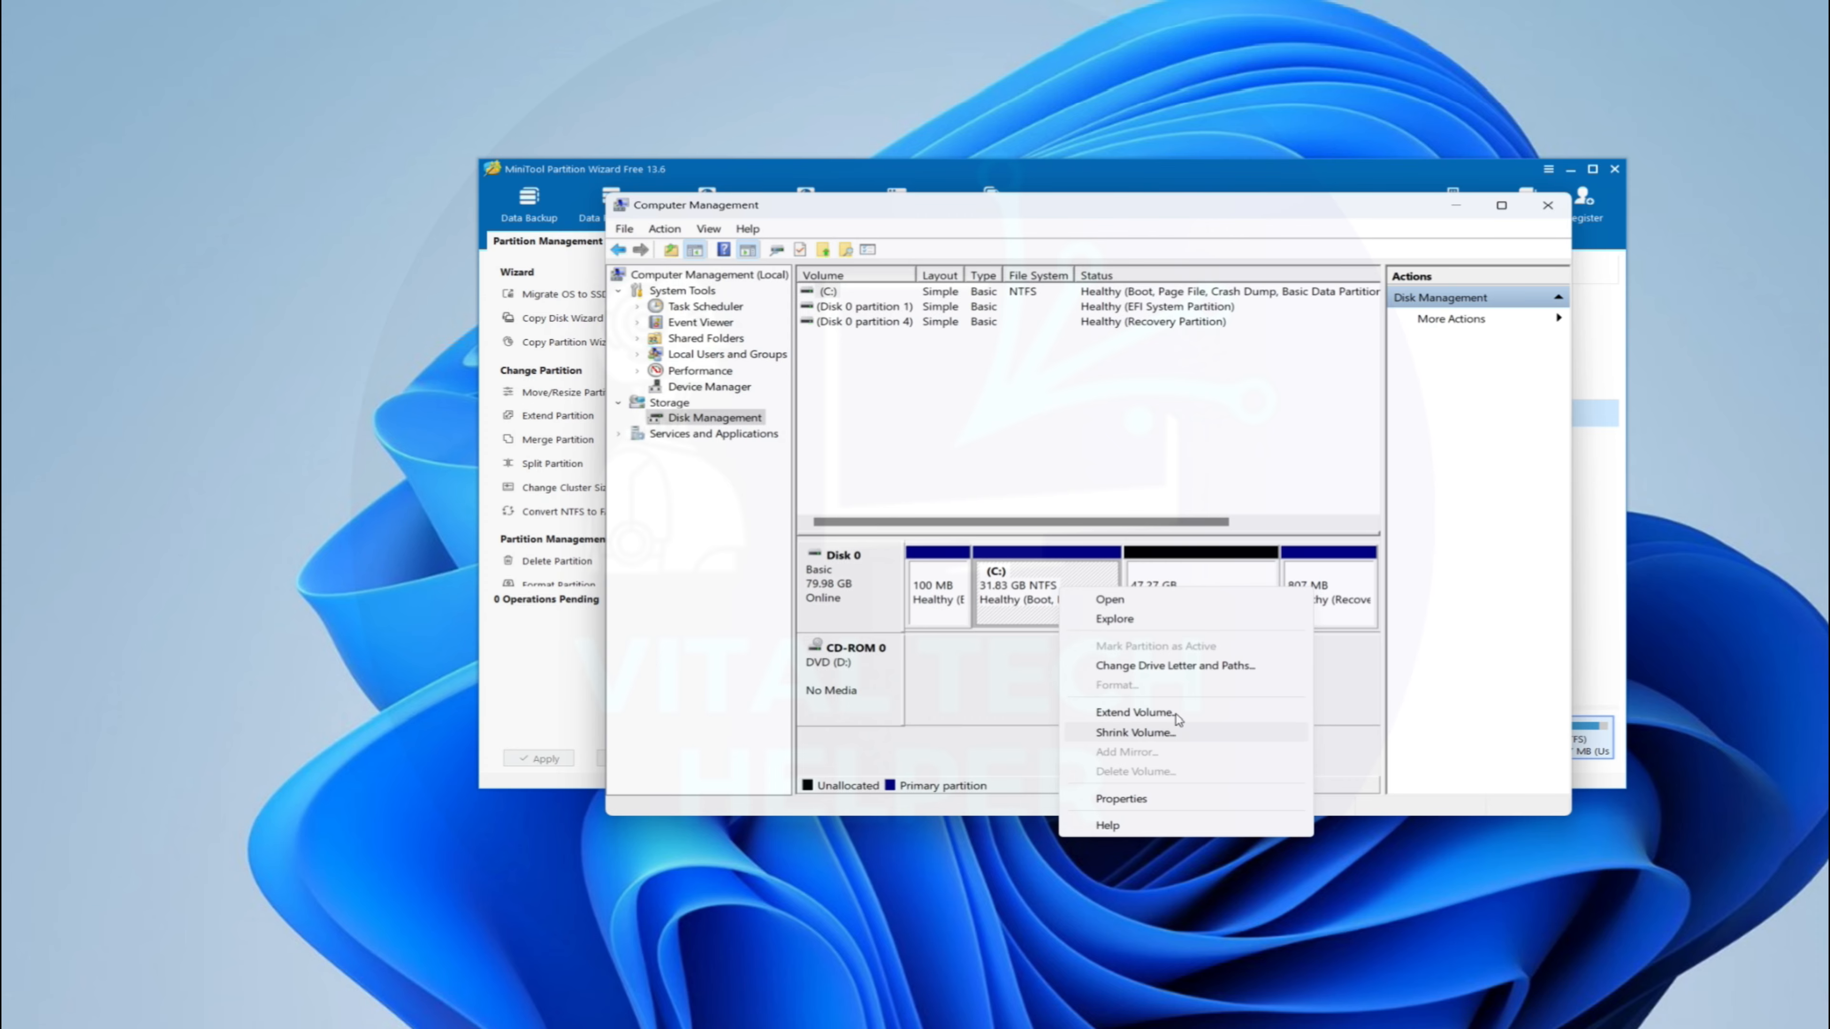
pyautogui.click(1145, 713)
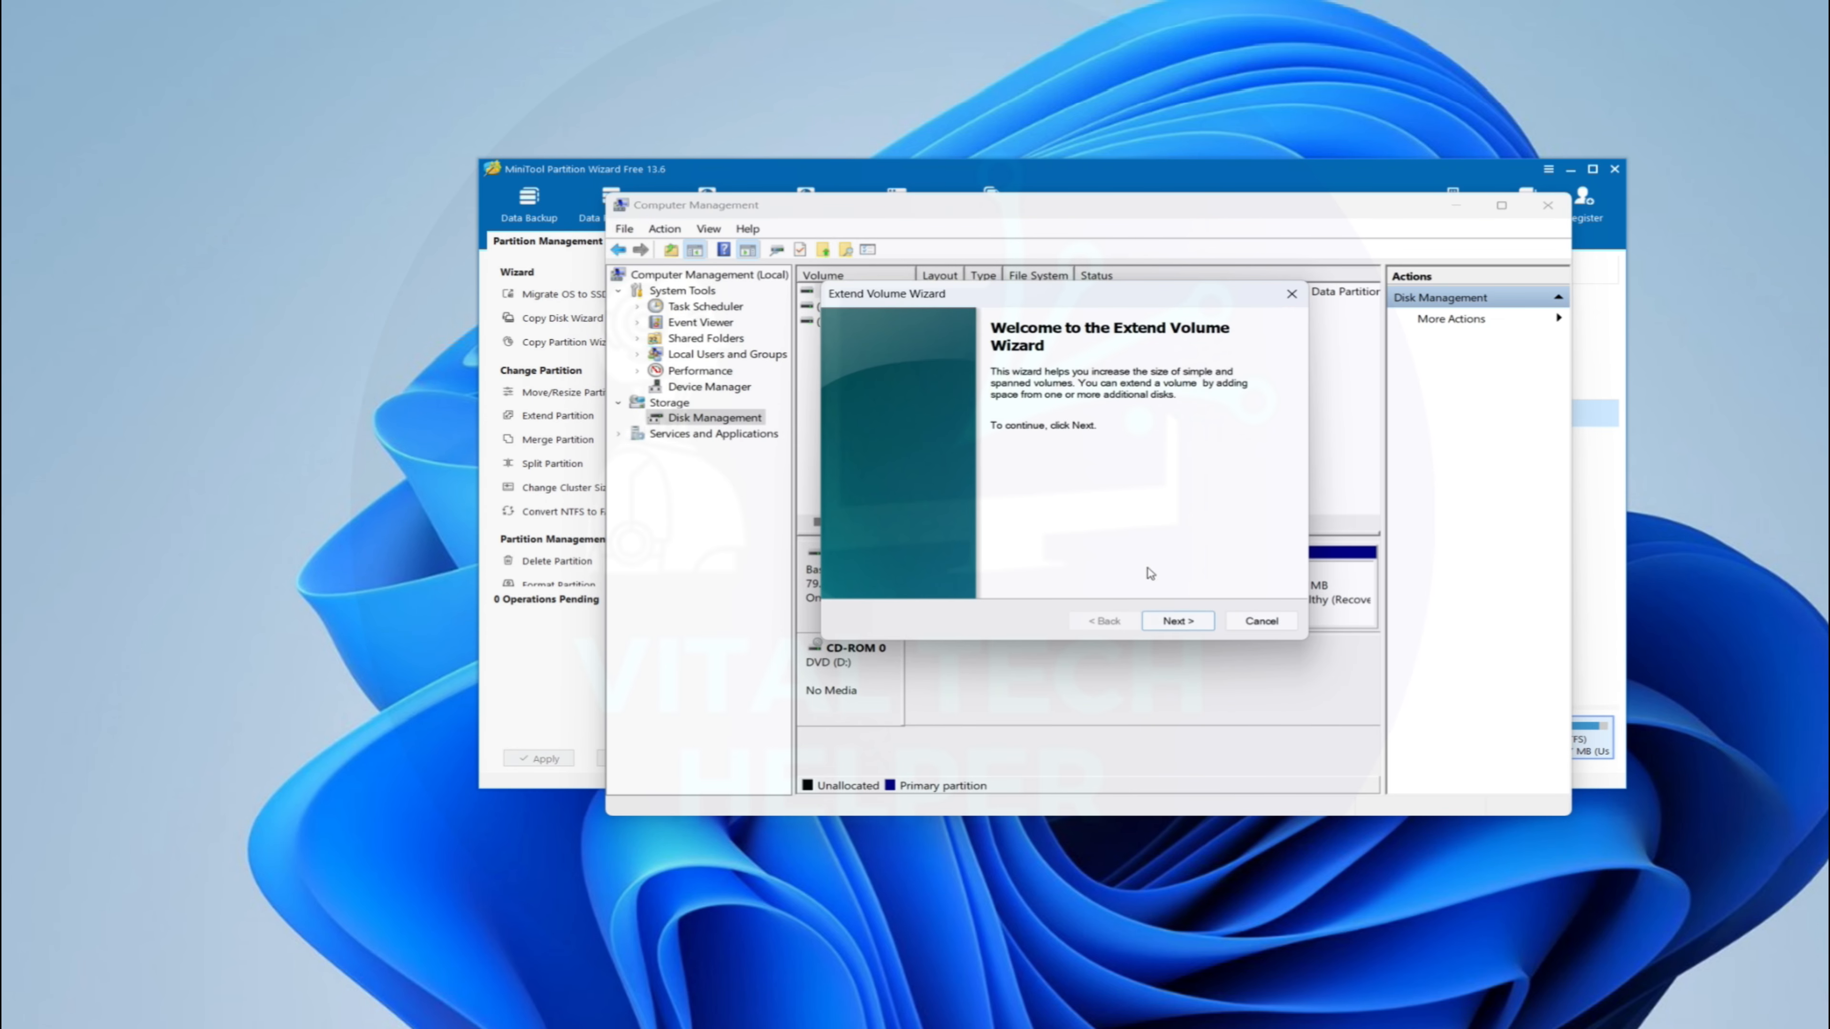
pyautogui.click(1163, 621)
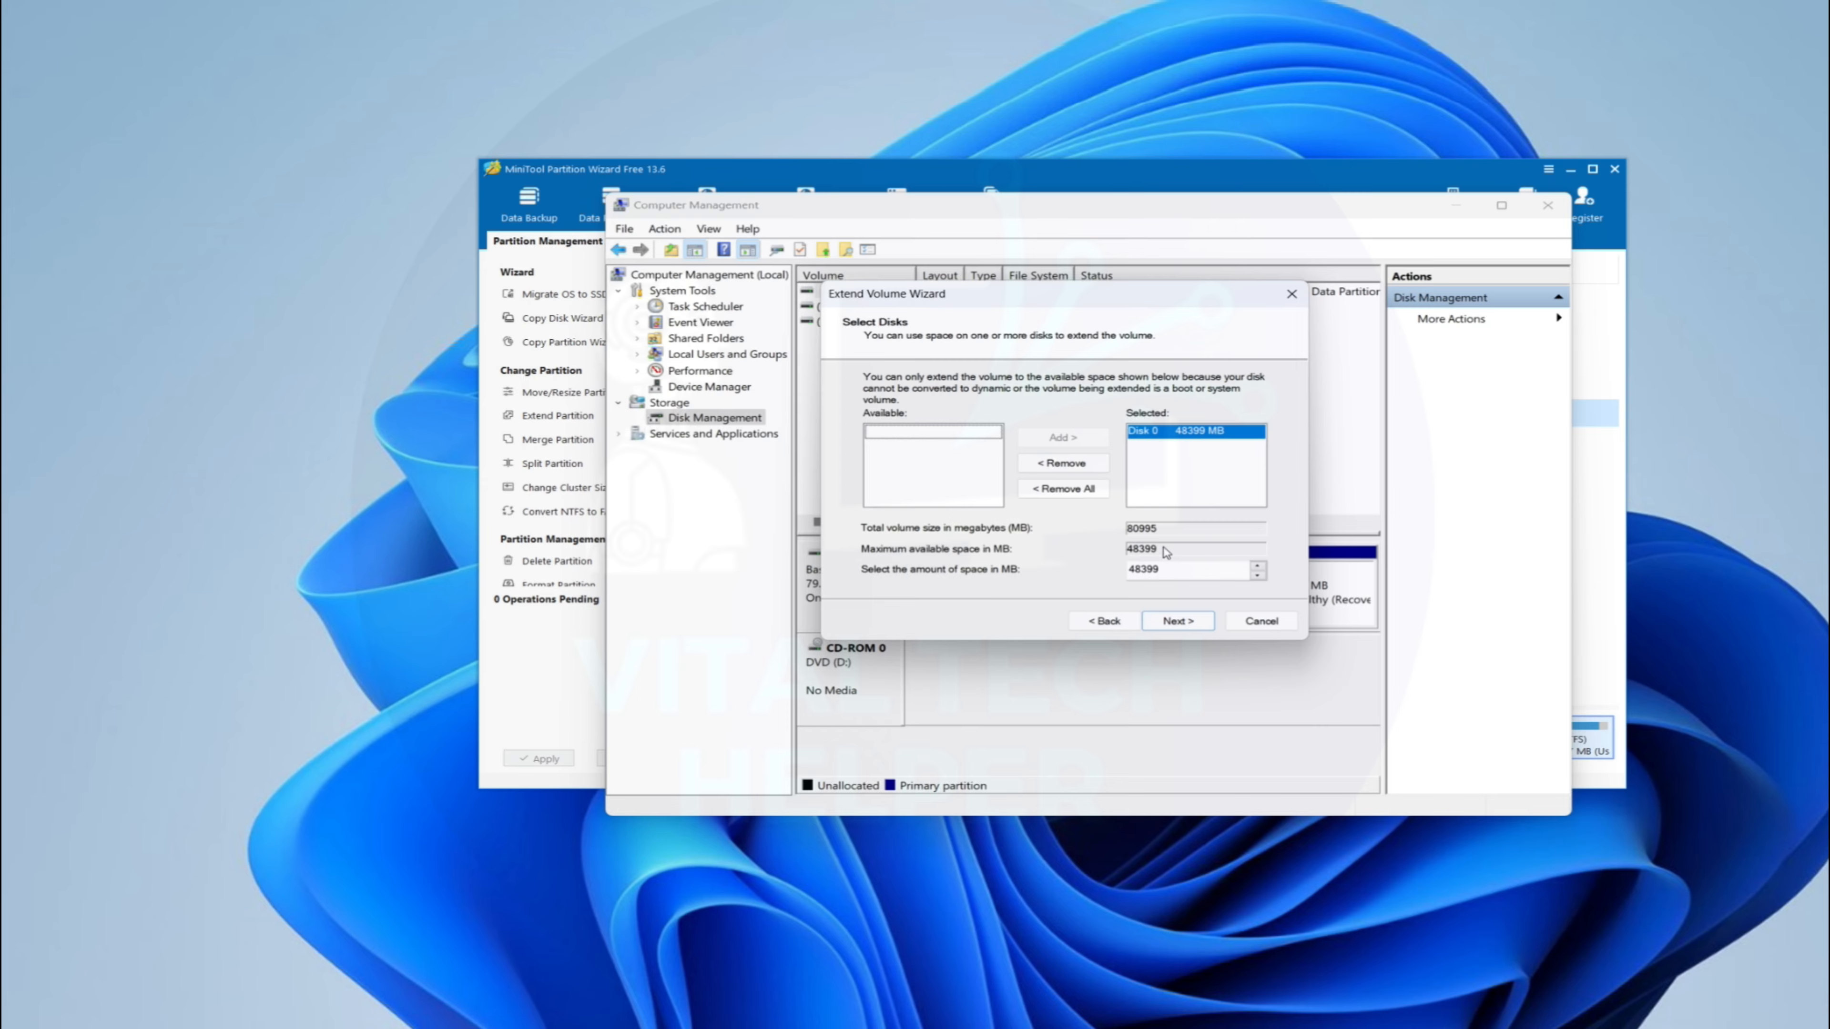
pyautogui.moveTo(1172, 570); pyautogui.dragTo(1072, 567)
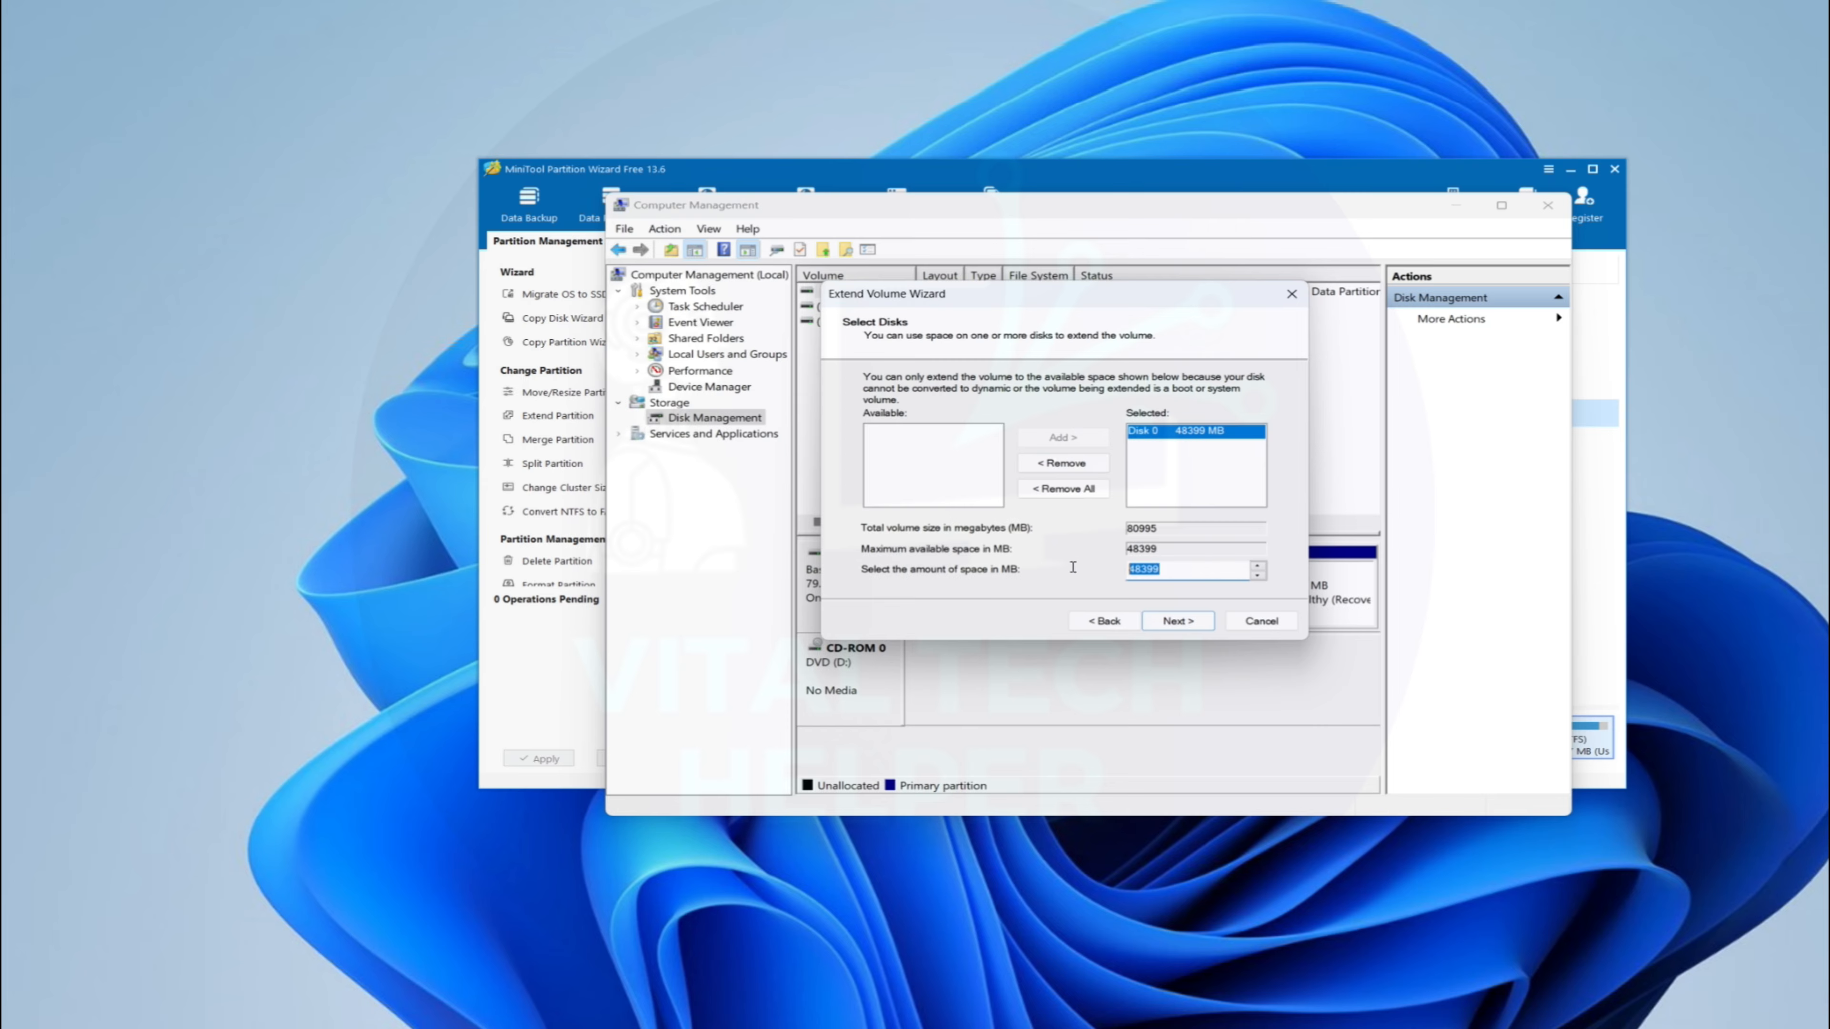
pyautogui.write('20000')
pyautogui.click(1177, 622)
pyautogui.click(1179, 621)
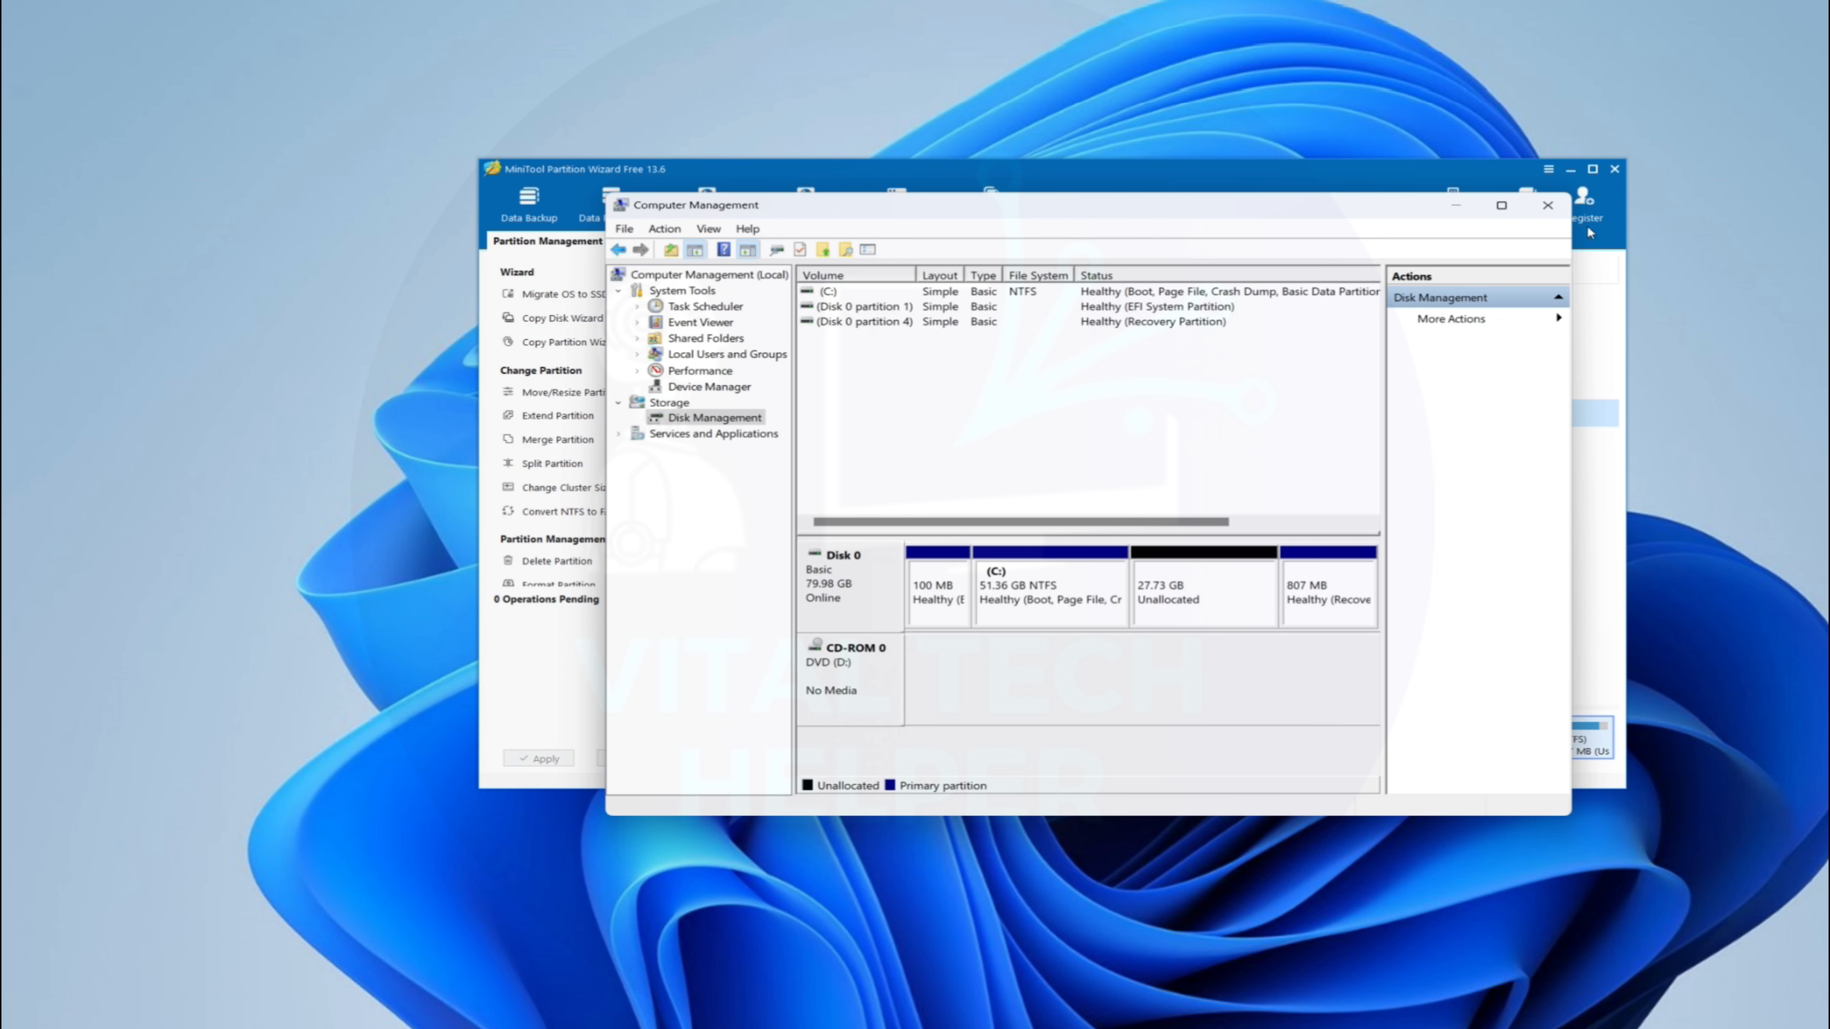
# Quit MiniTool Partition Wizard and check the refreshed total size and free space of Local Disk (C:) in File Explorer
pyautogui.click(1615, 170)
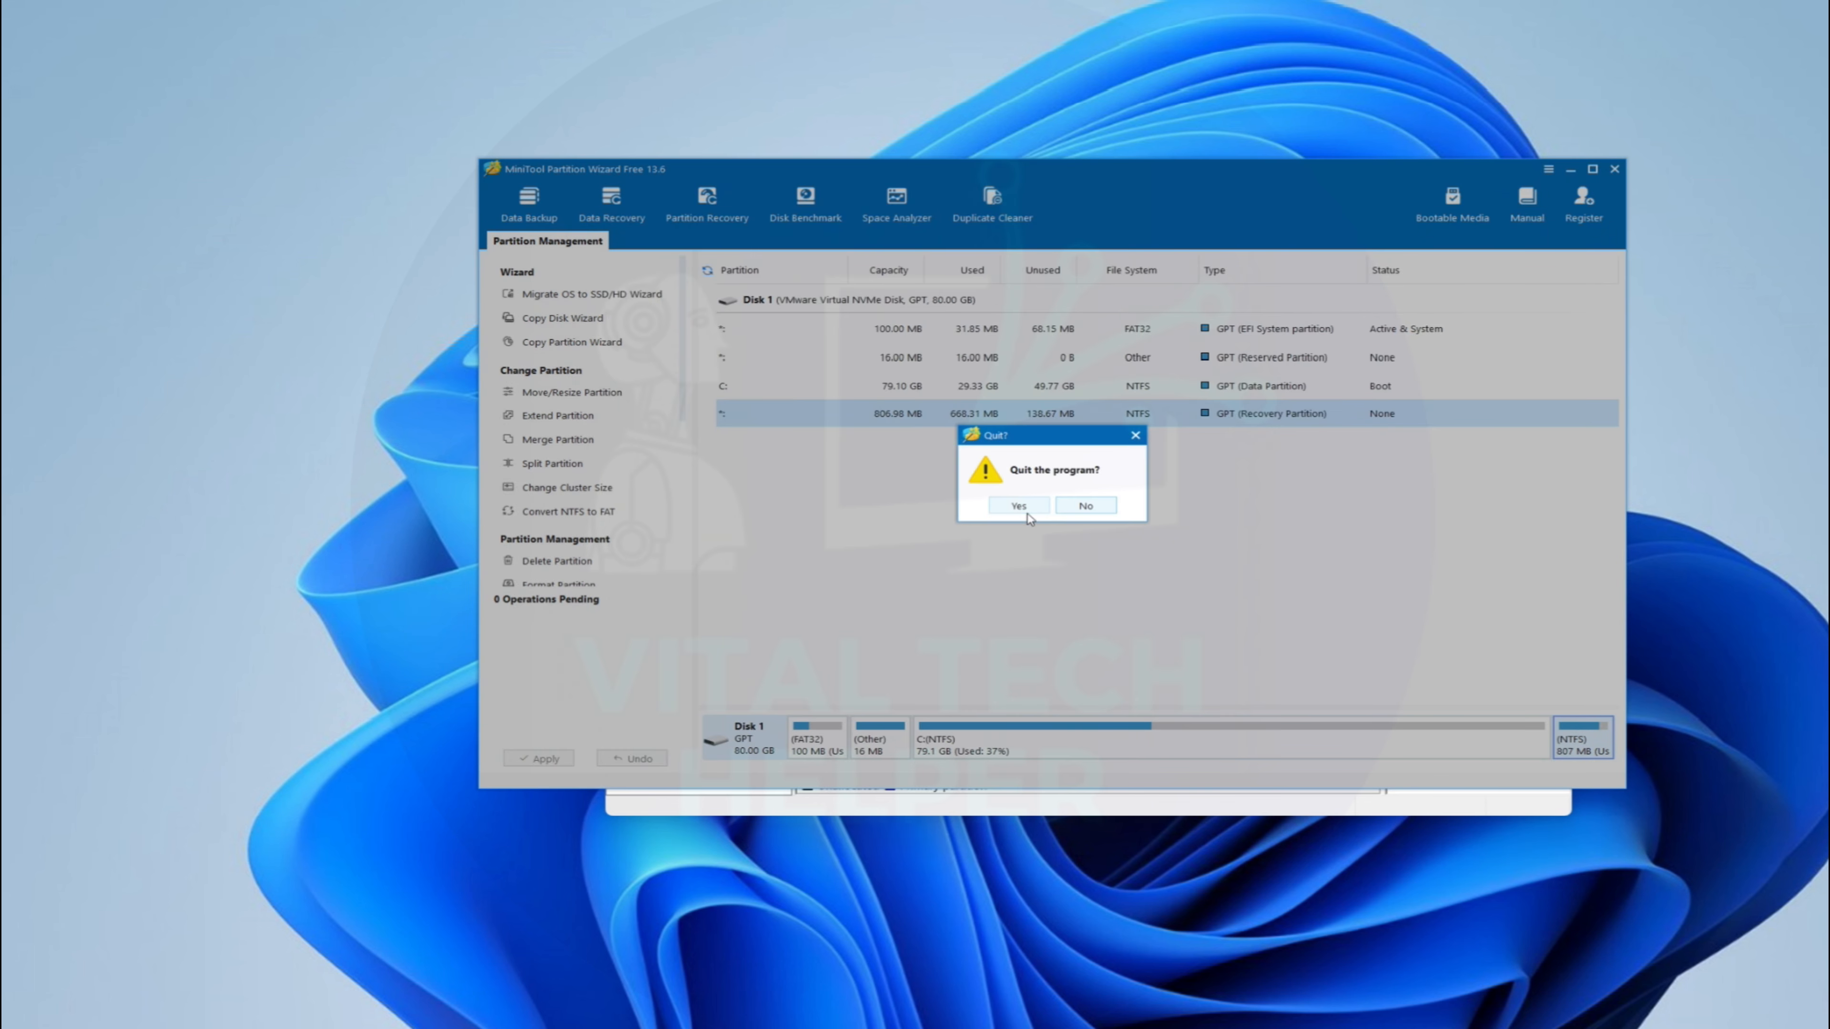
pyautogui.click(1026, 515)
pyautogui.click(1009, 1026)
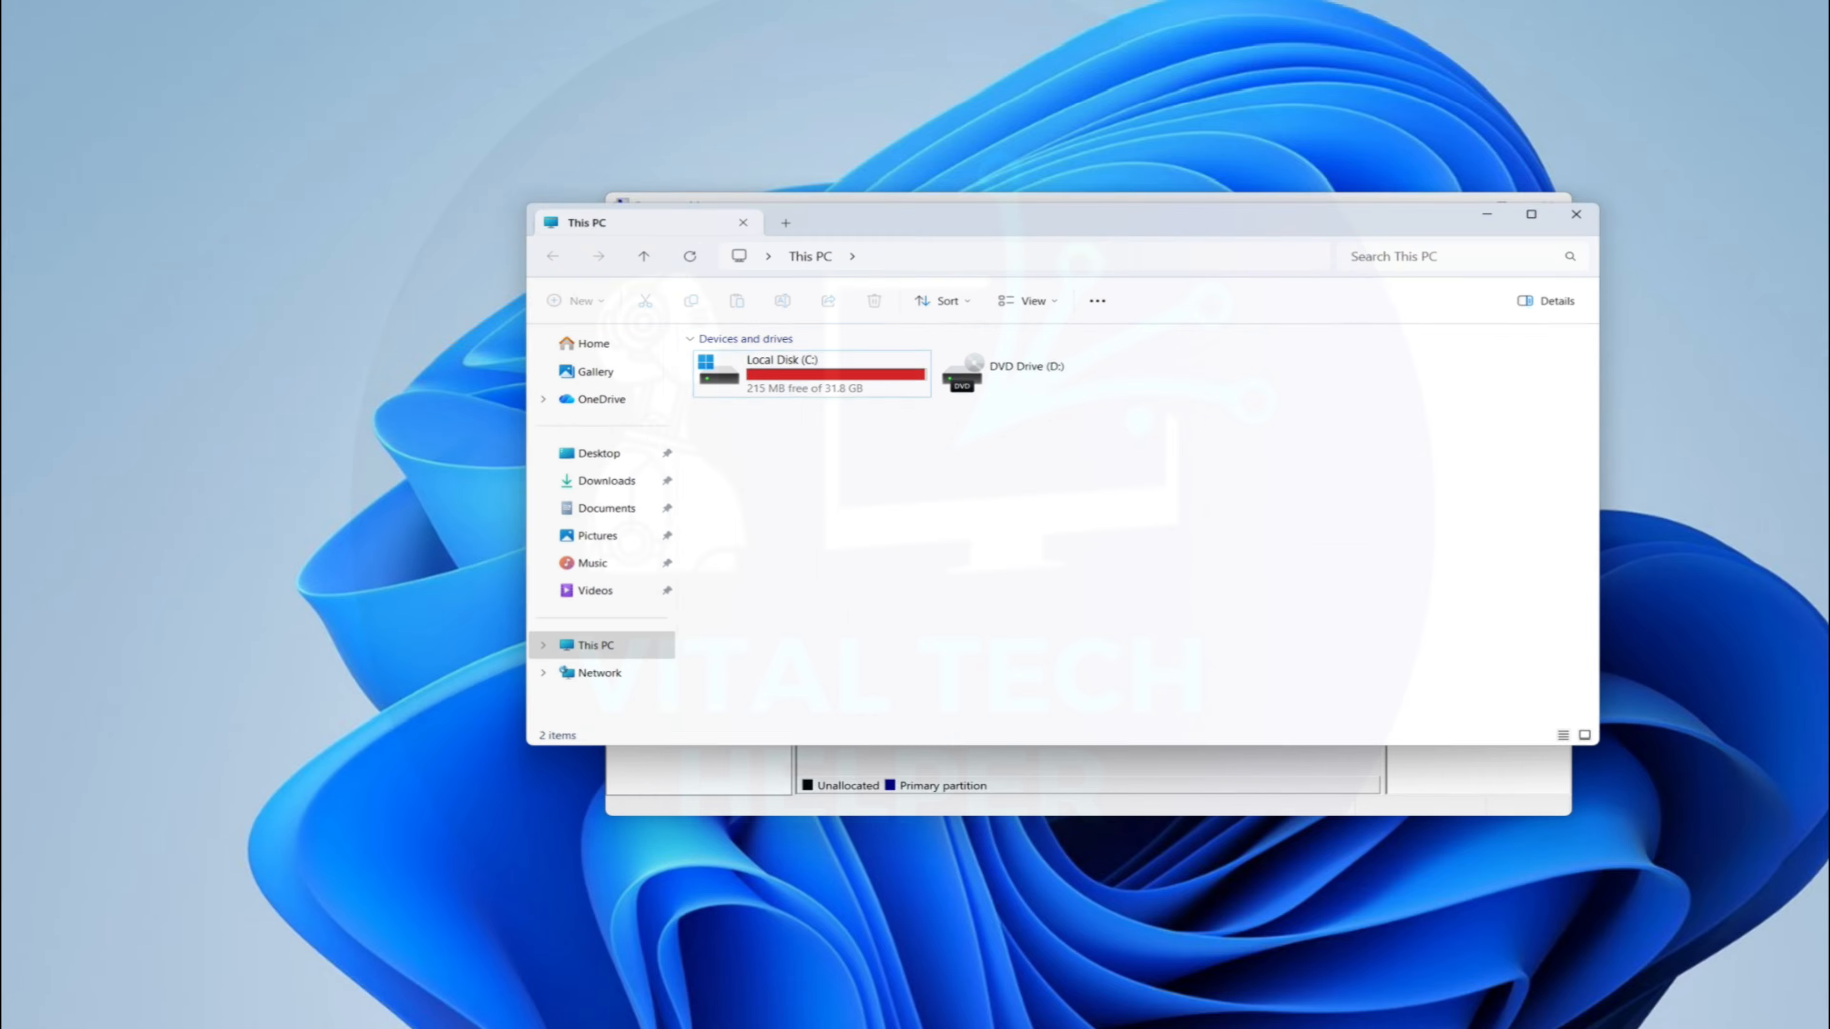
pyautogui.click(676, 232)
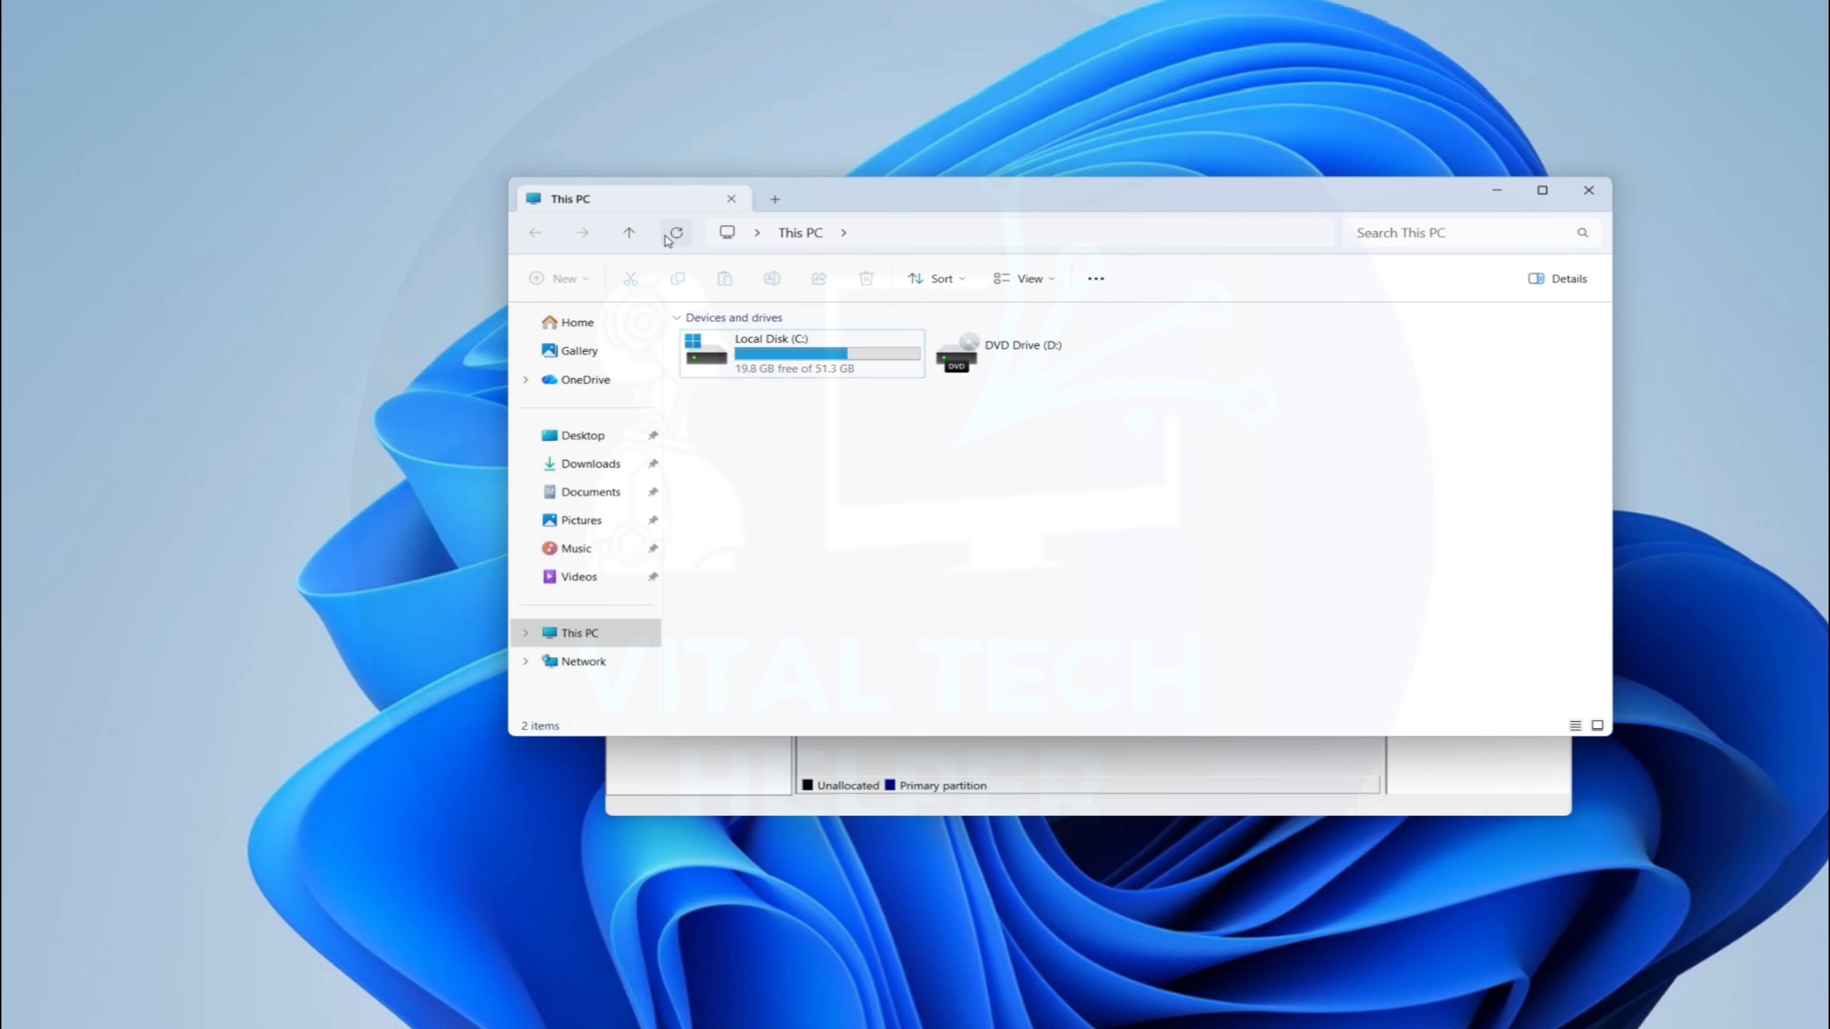
pyautogui.click(819, 371)
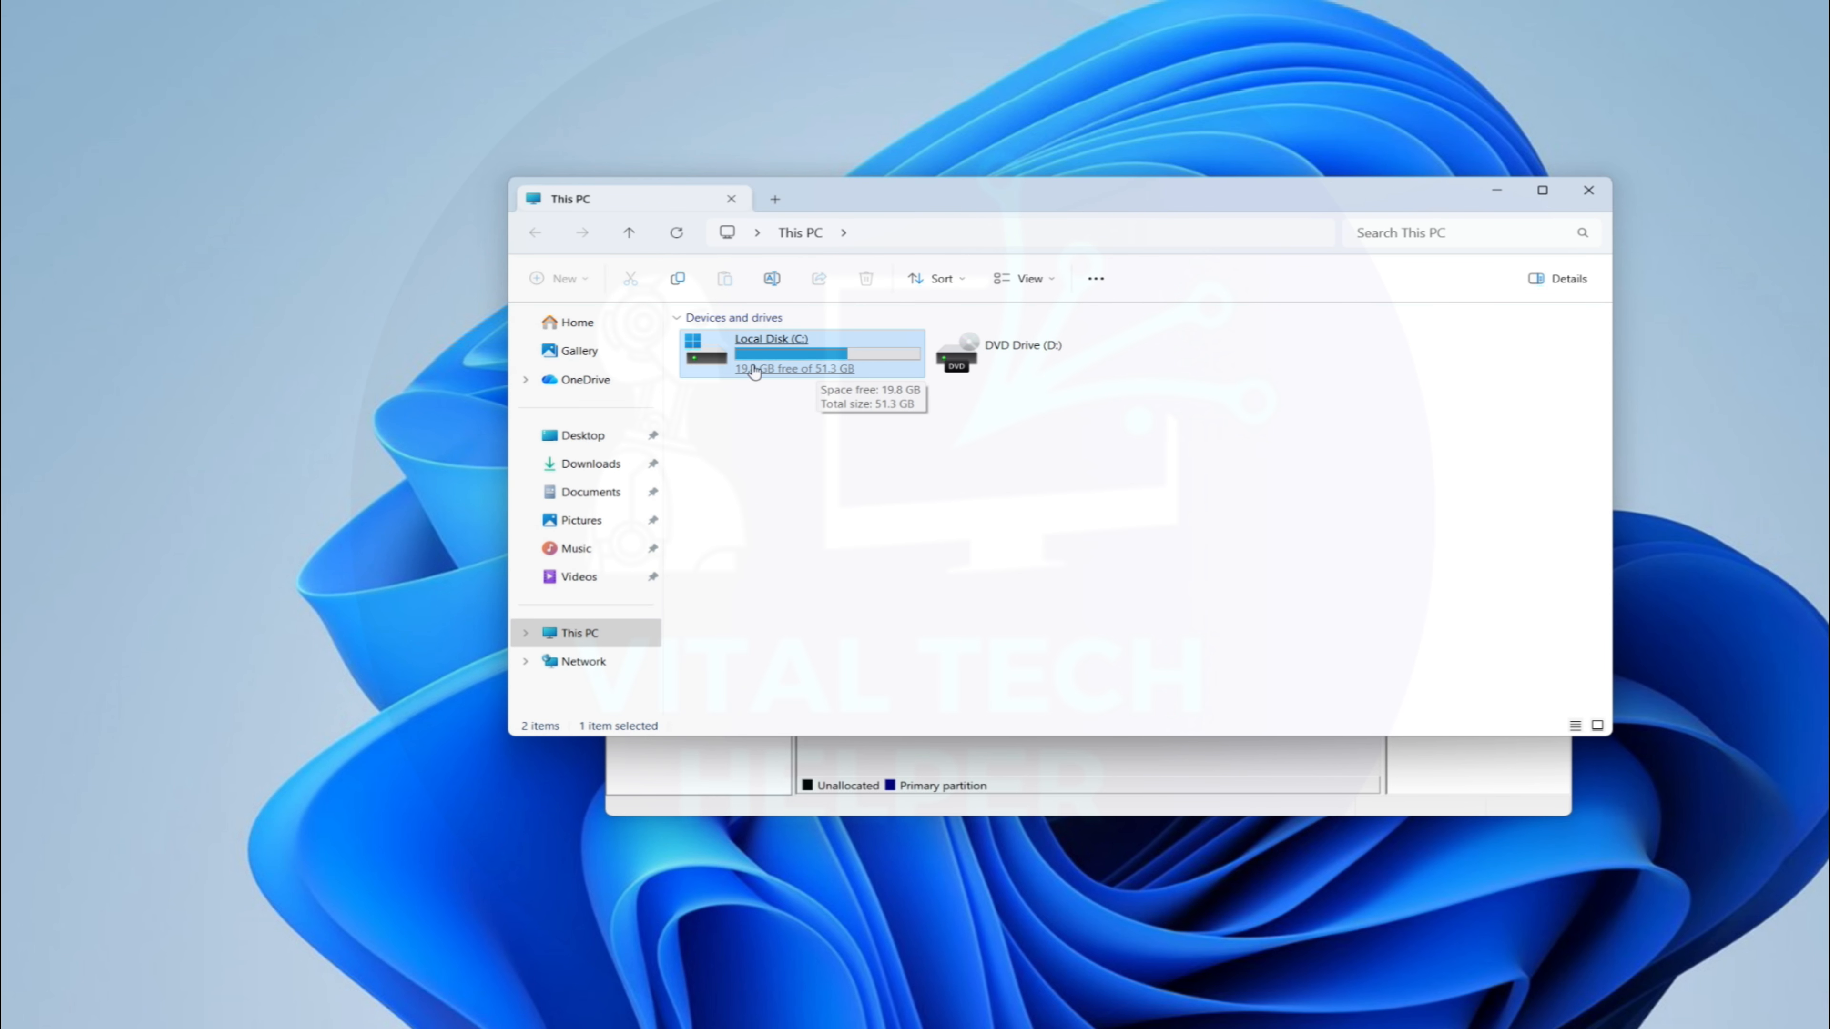
pyautogui.click(1509, 197)
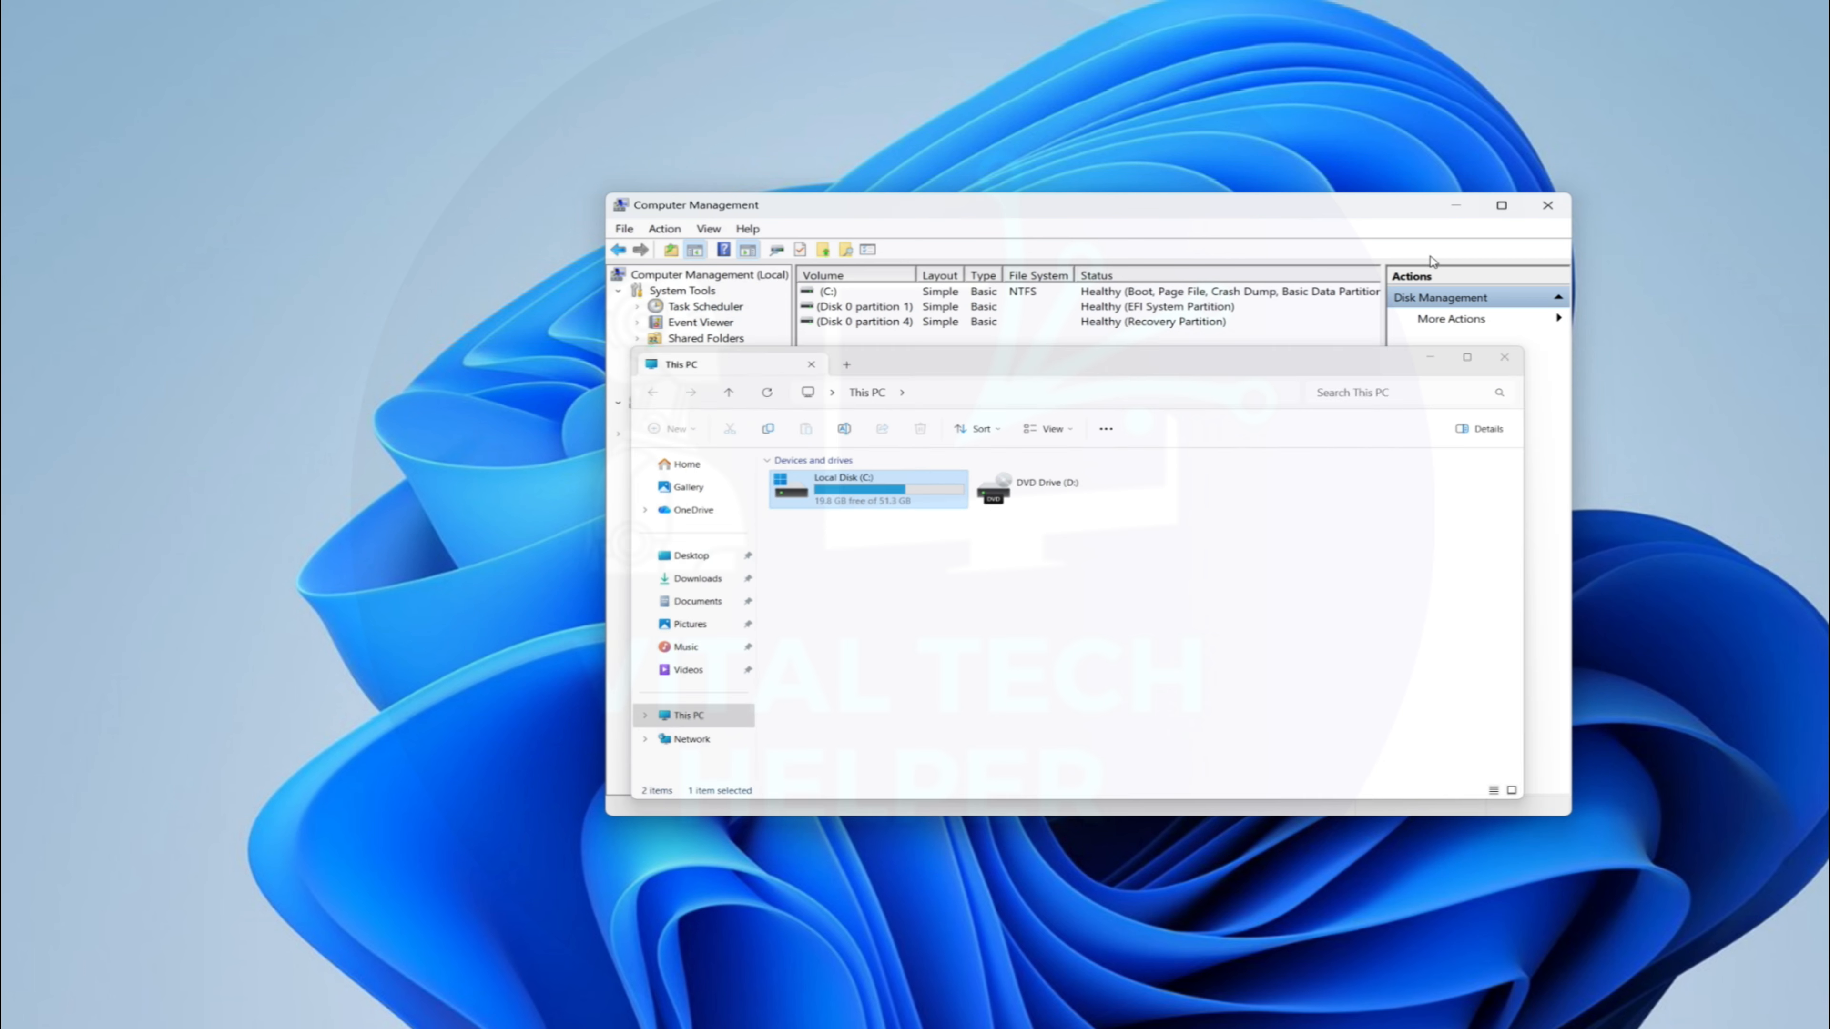
# In Disk Management, create a 28399 MB simple volume in the unallocated space with letter E, quick-formatted as NTFS and labelled New Volume
pyautogui.click(1193, 600)
pyautogui.rightClick(1192, 601)
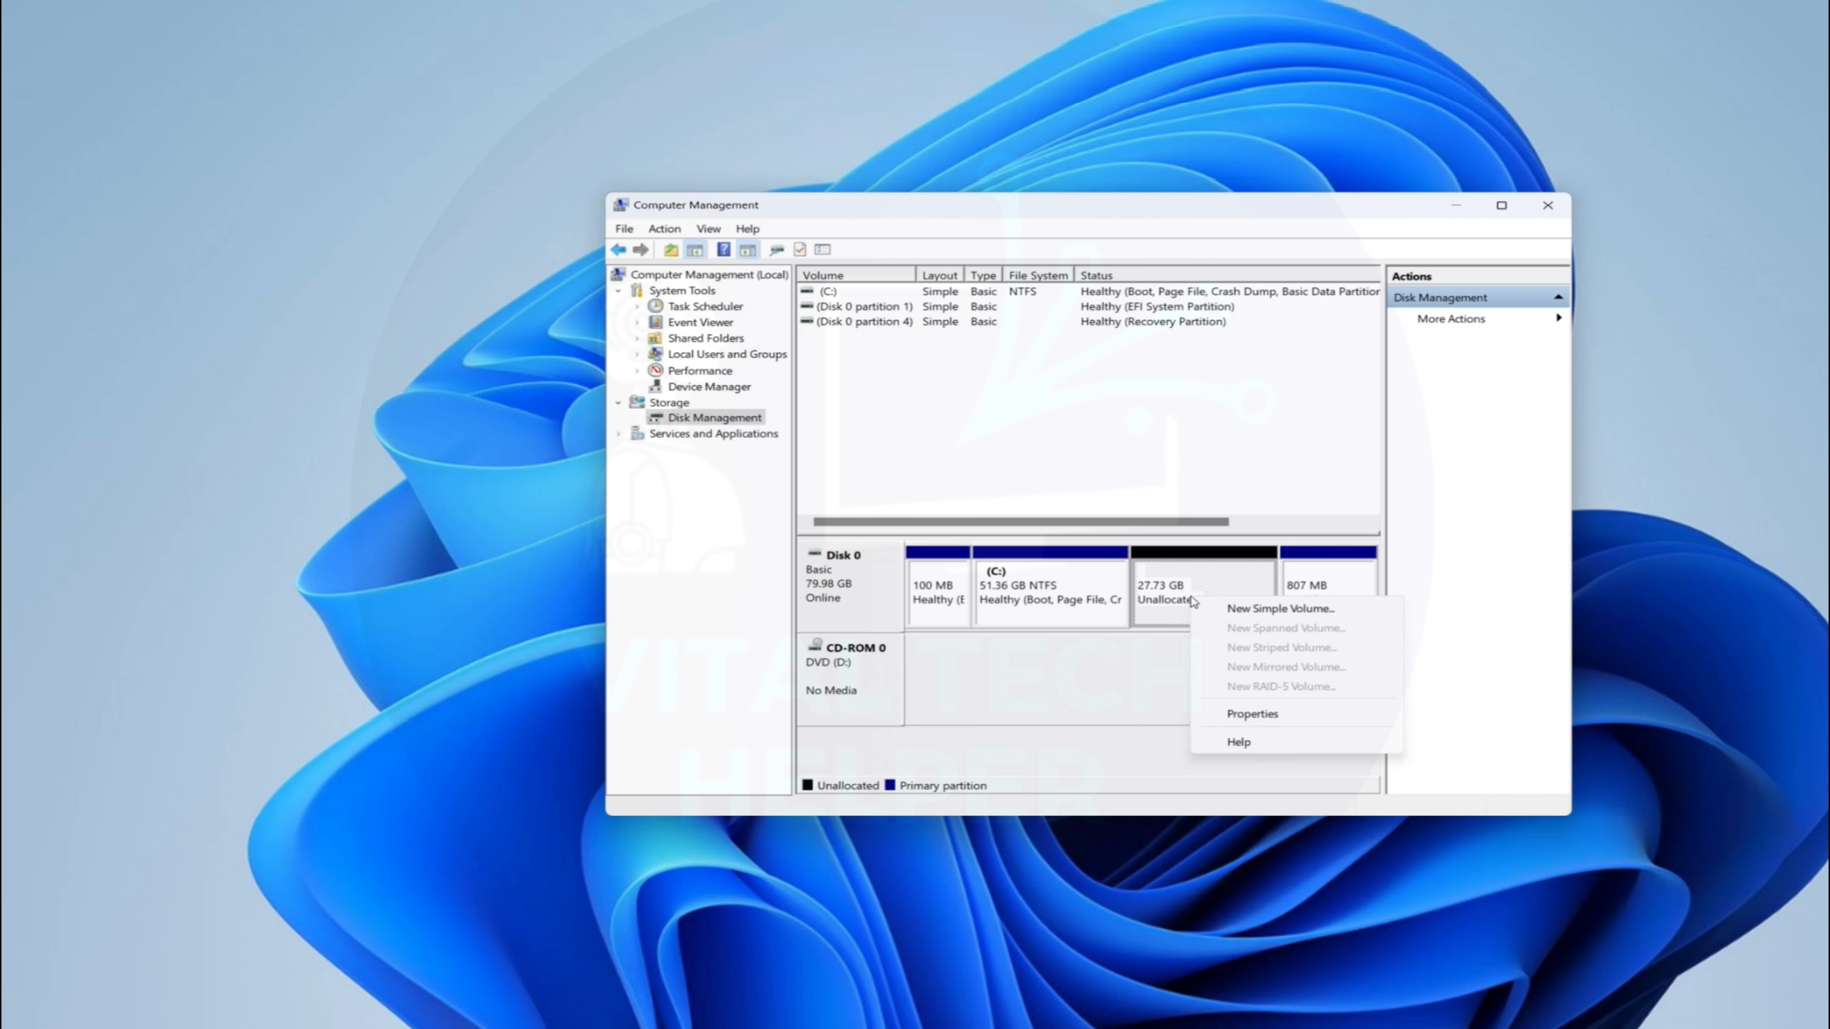
pyautogui.click(1284, 613)
pyautogui.click(1177, 609)
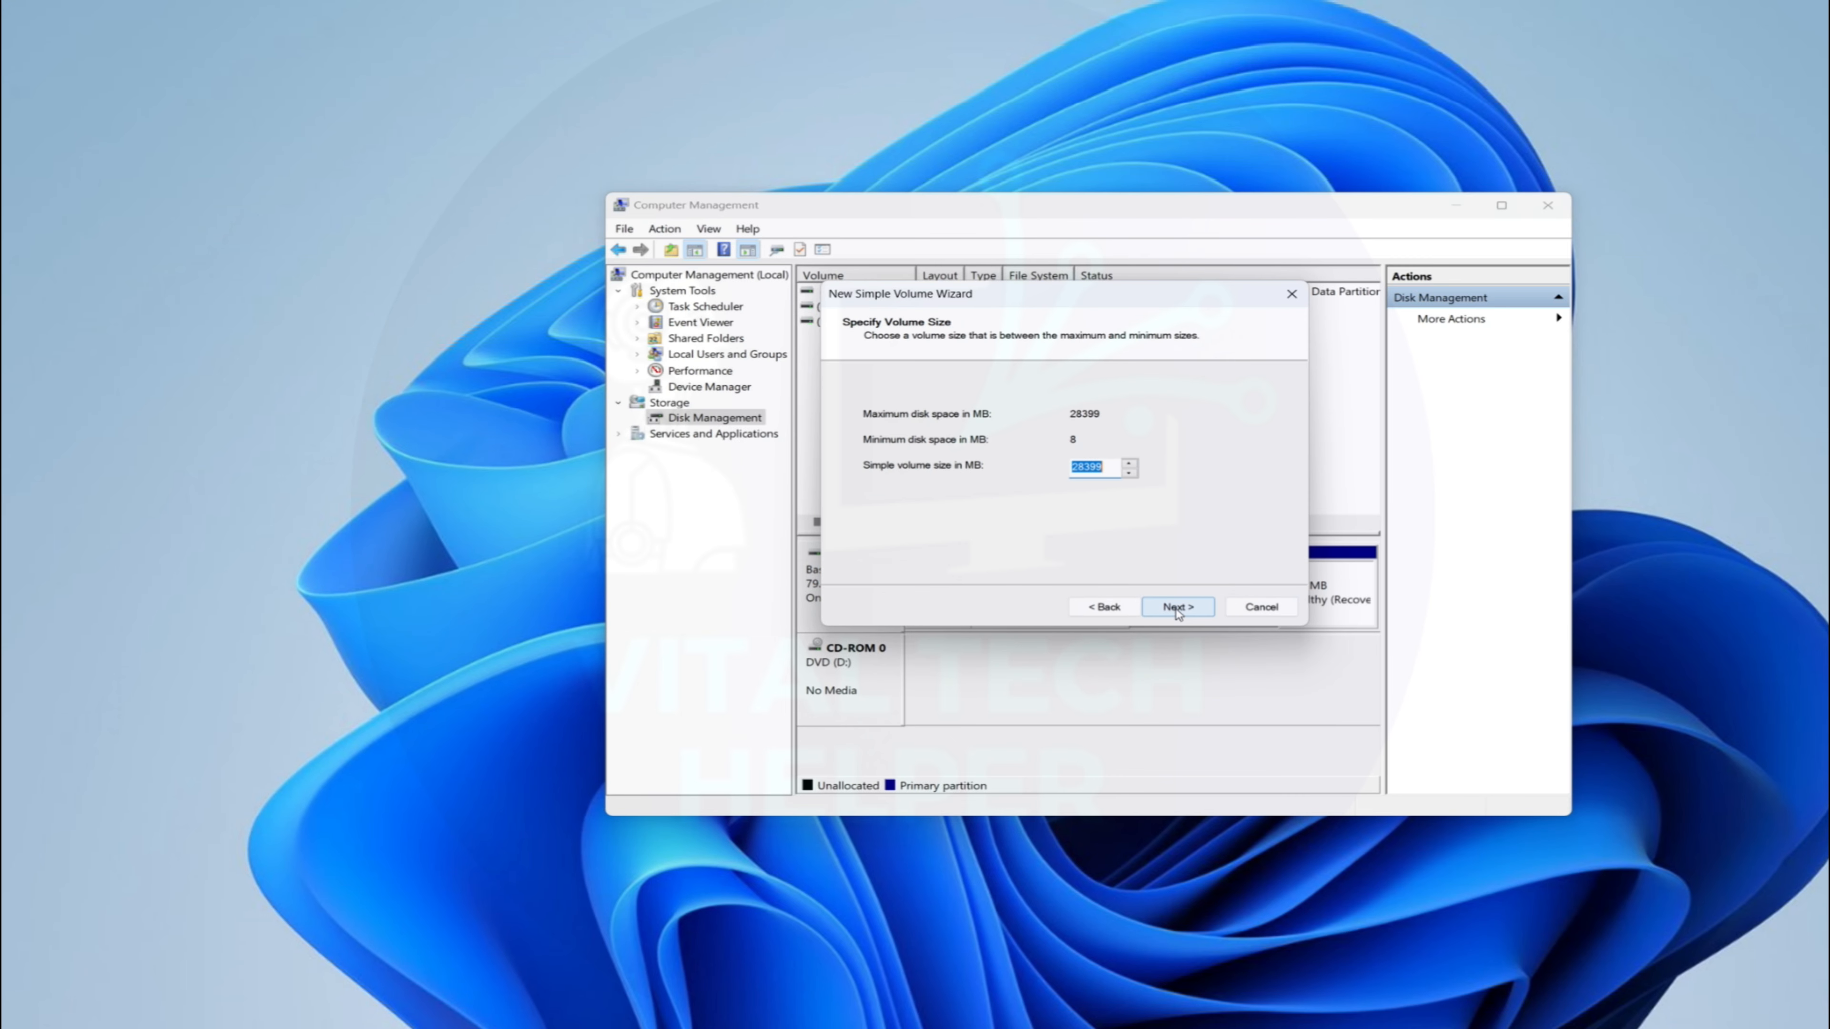
pyautogui.click(1177, 608)
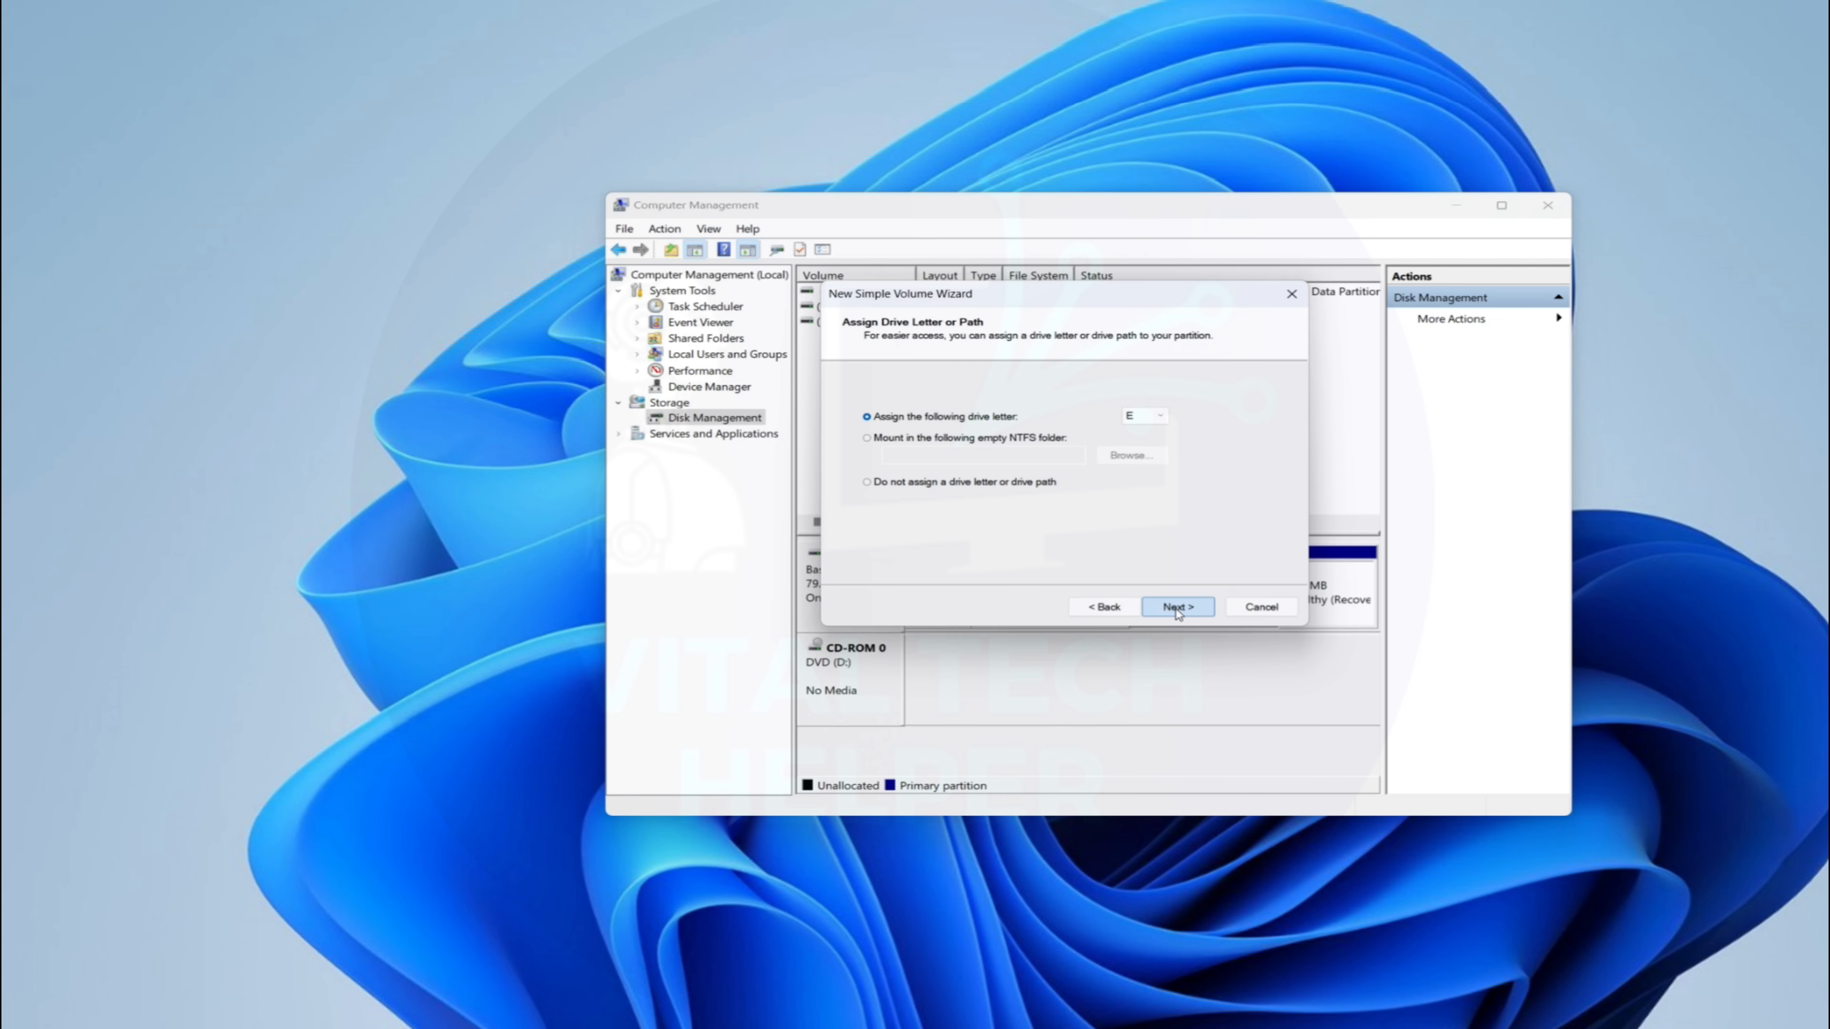
pyautogui.click(1177, 608)
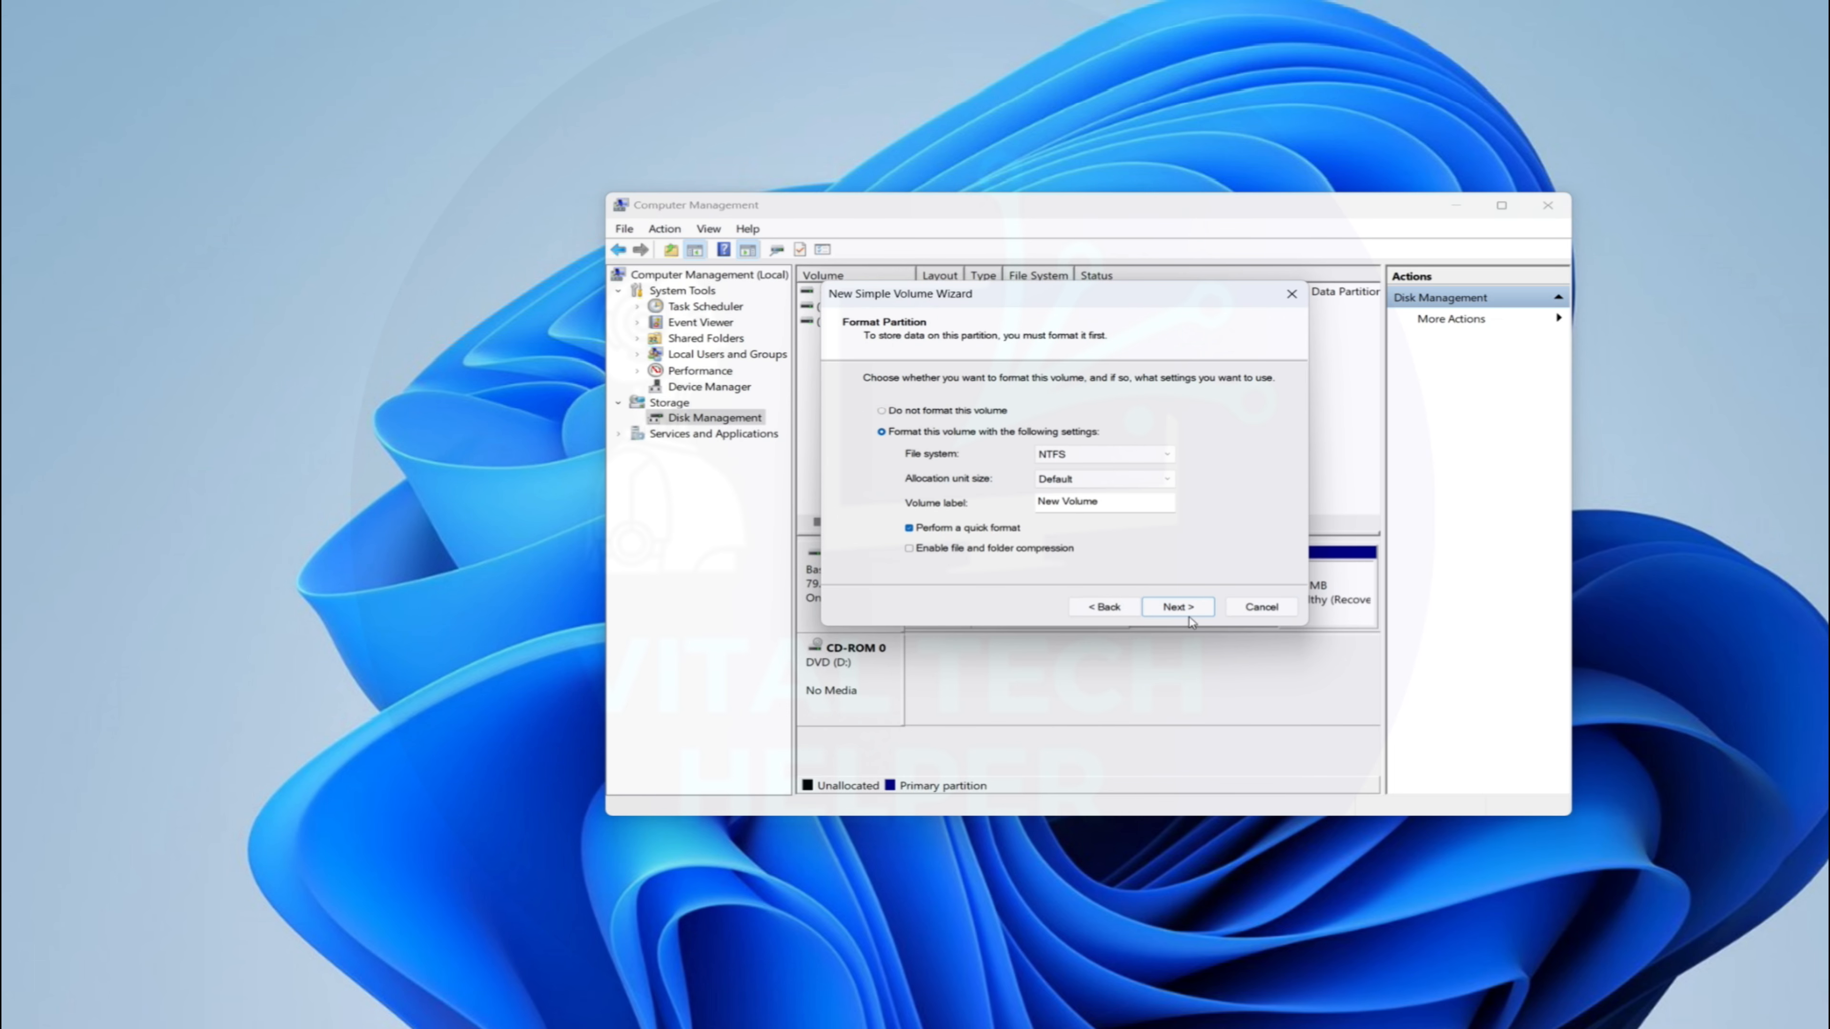
pyautogui.click(1165, 1026)
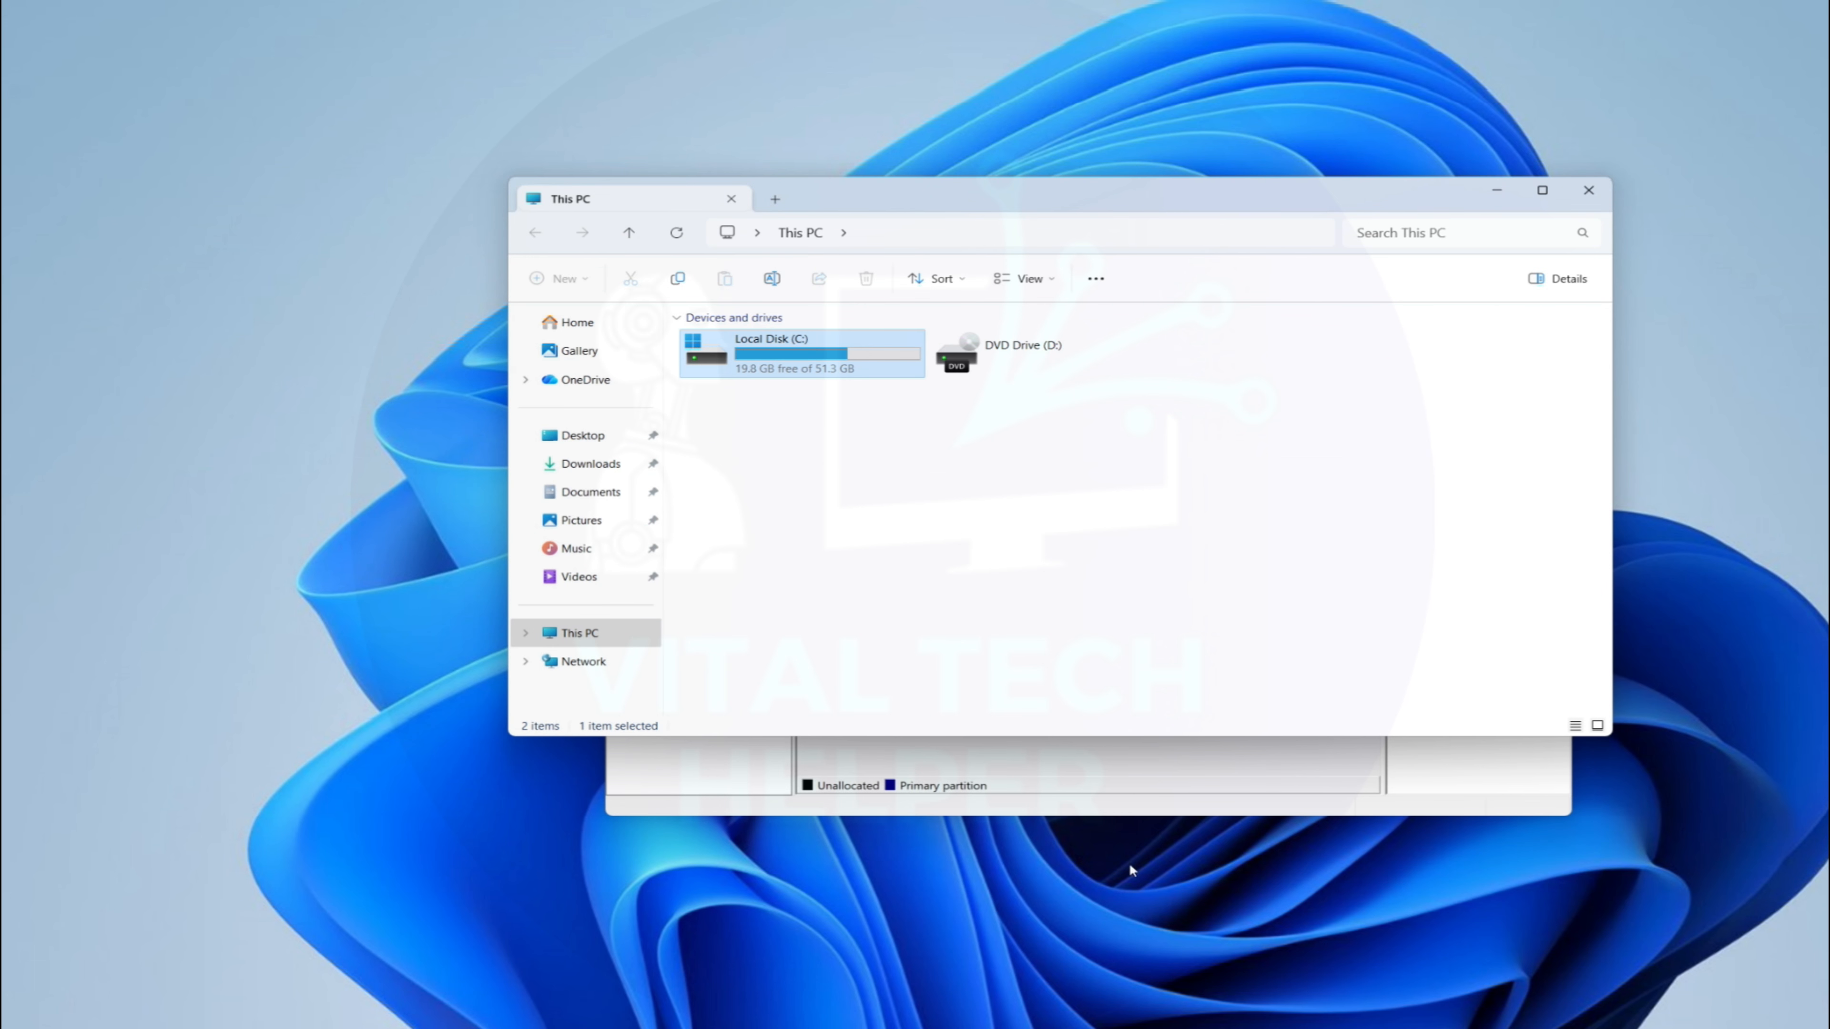
pyautogui.click(1148, 764)
pyautogui.click(1185, 616)
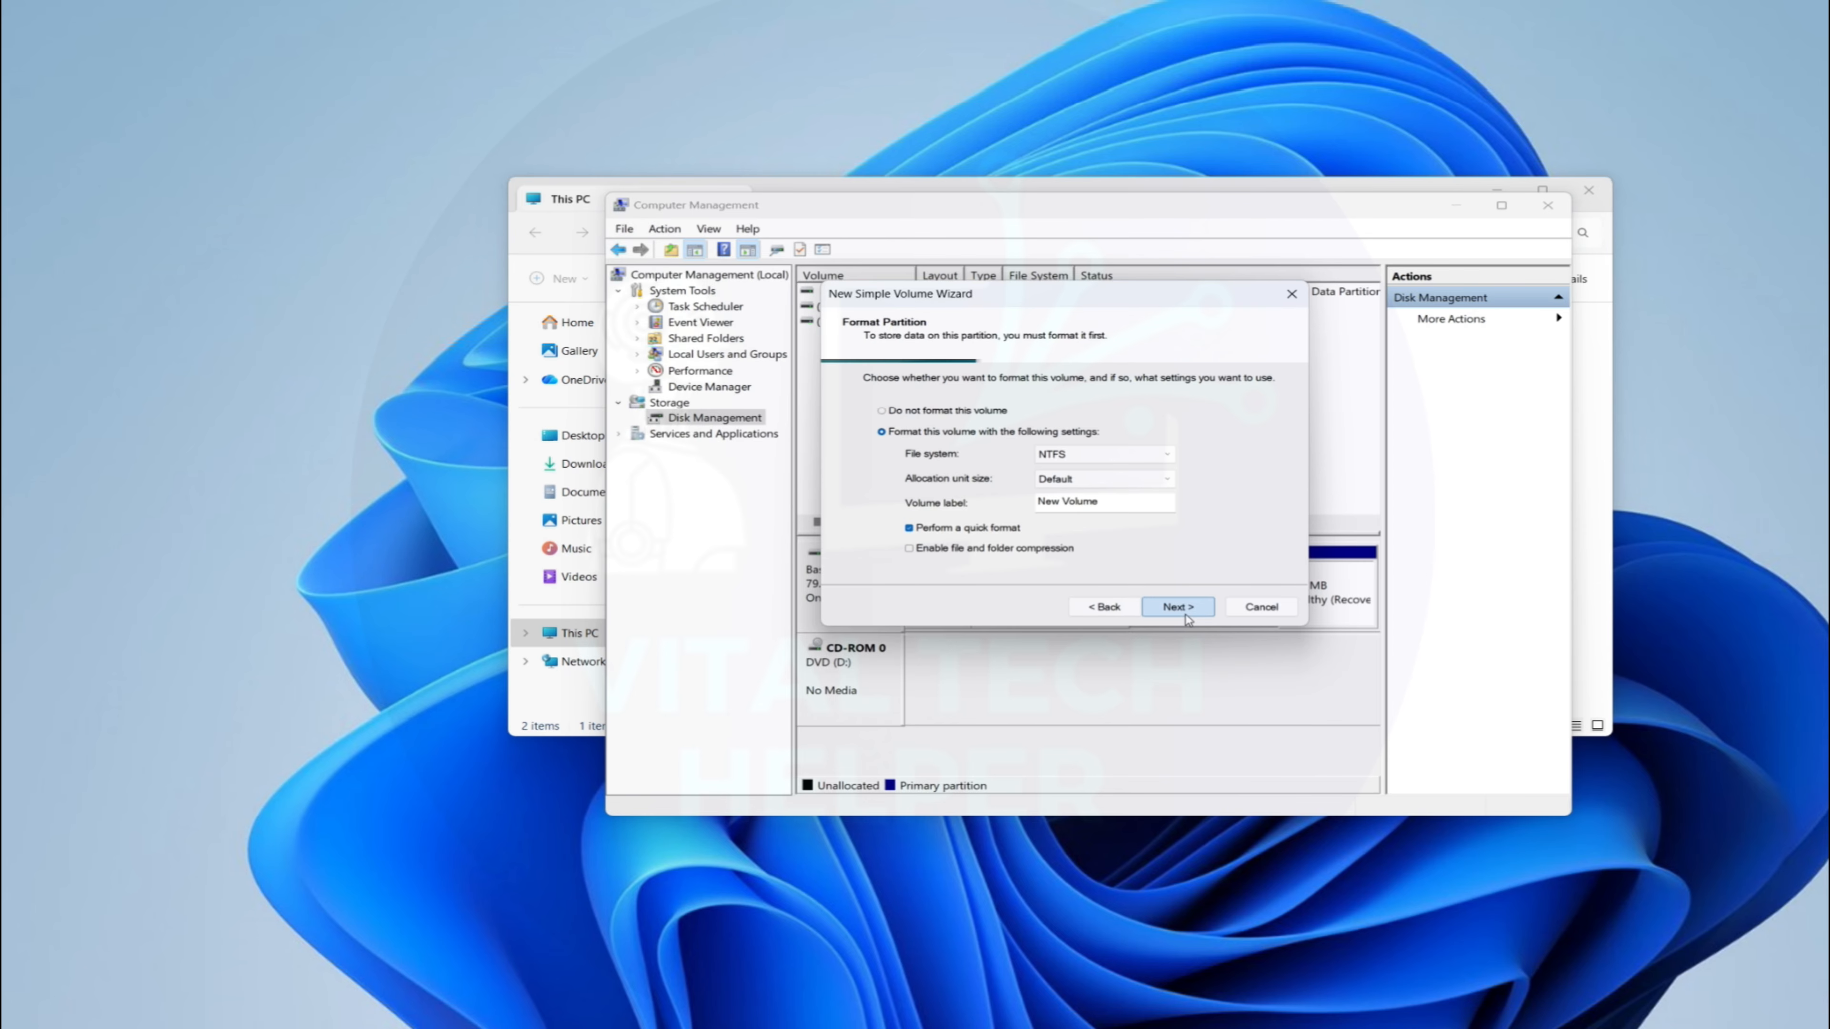
pyautogui.click(1177, 608)
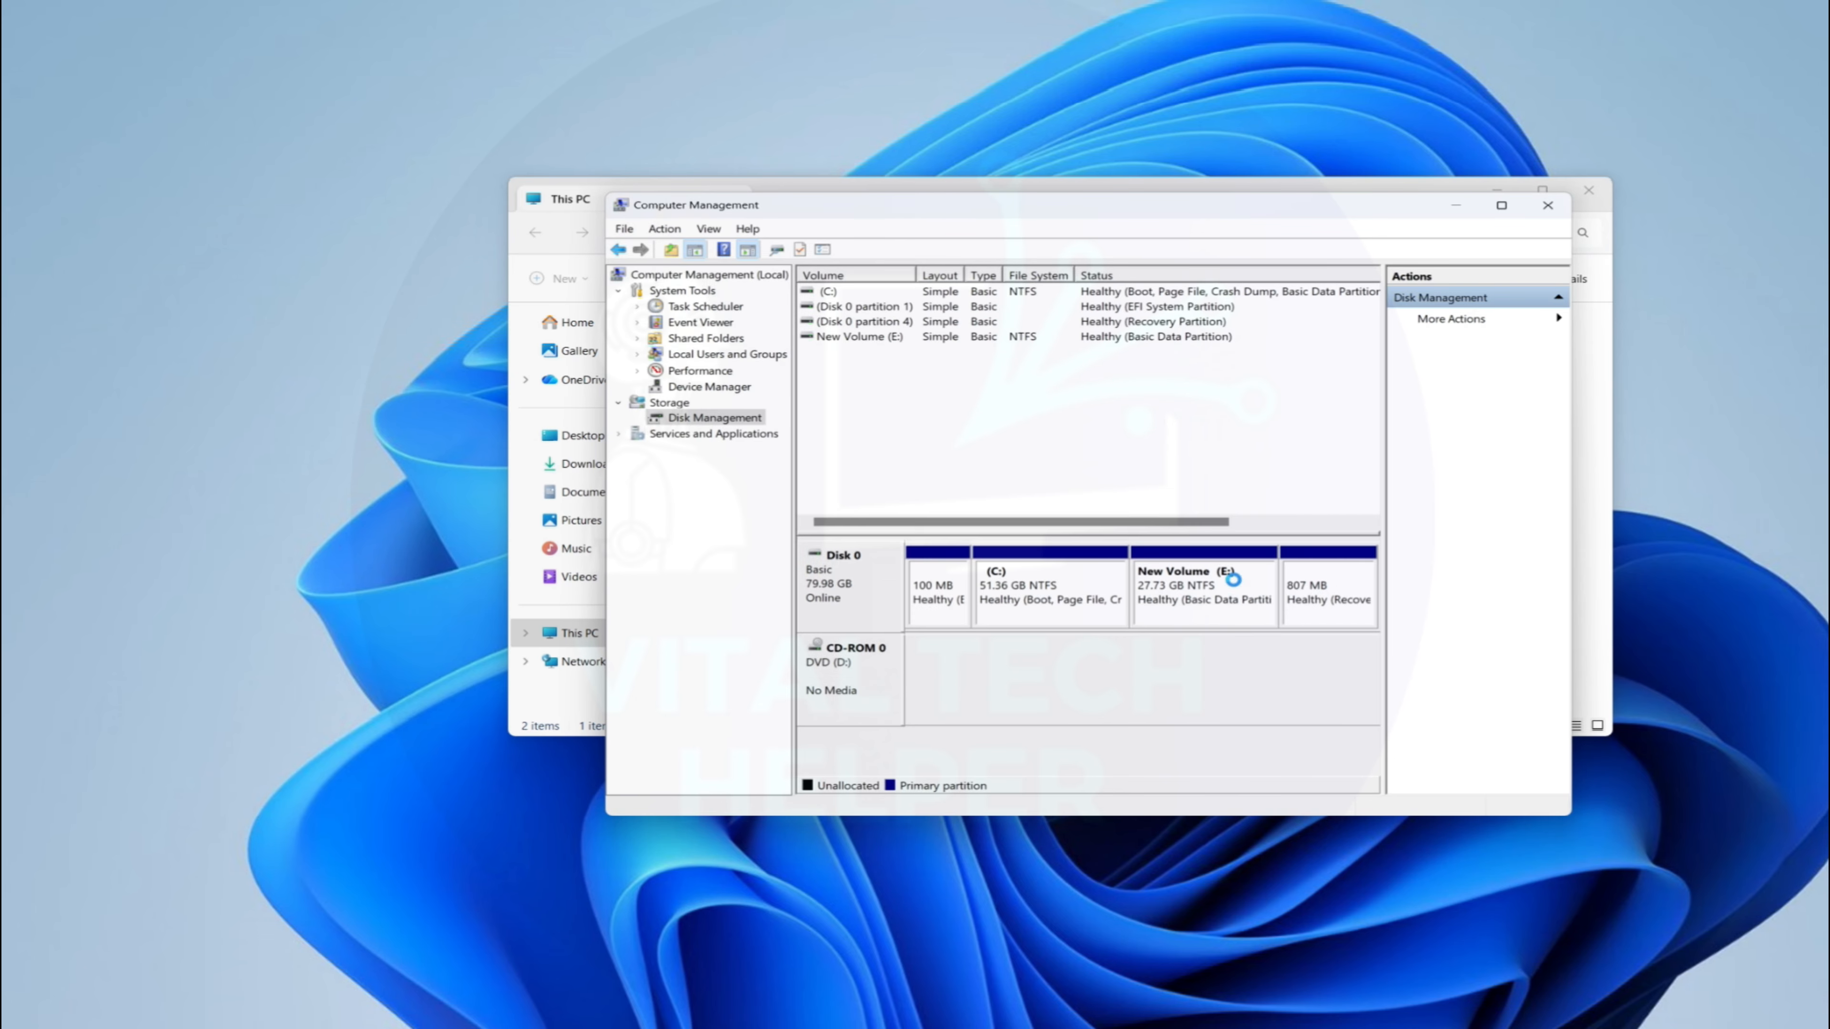
# Open New Volume (E:) in File Explorer to view its contents and return to This PC
pyautogui.moveTo(1162, 1027)
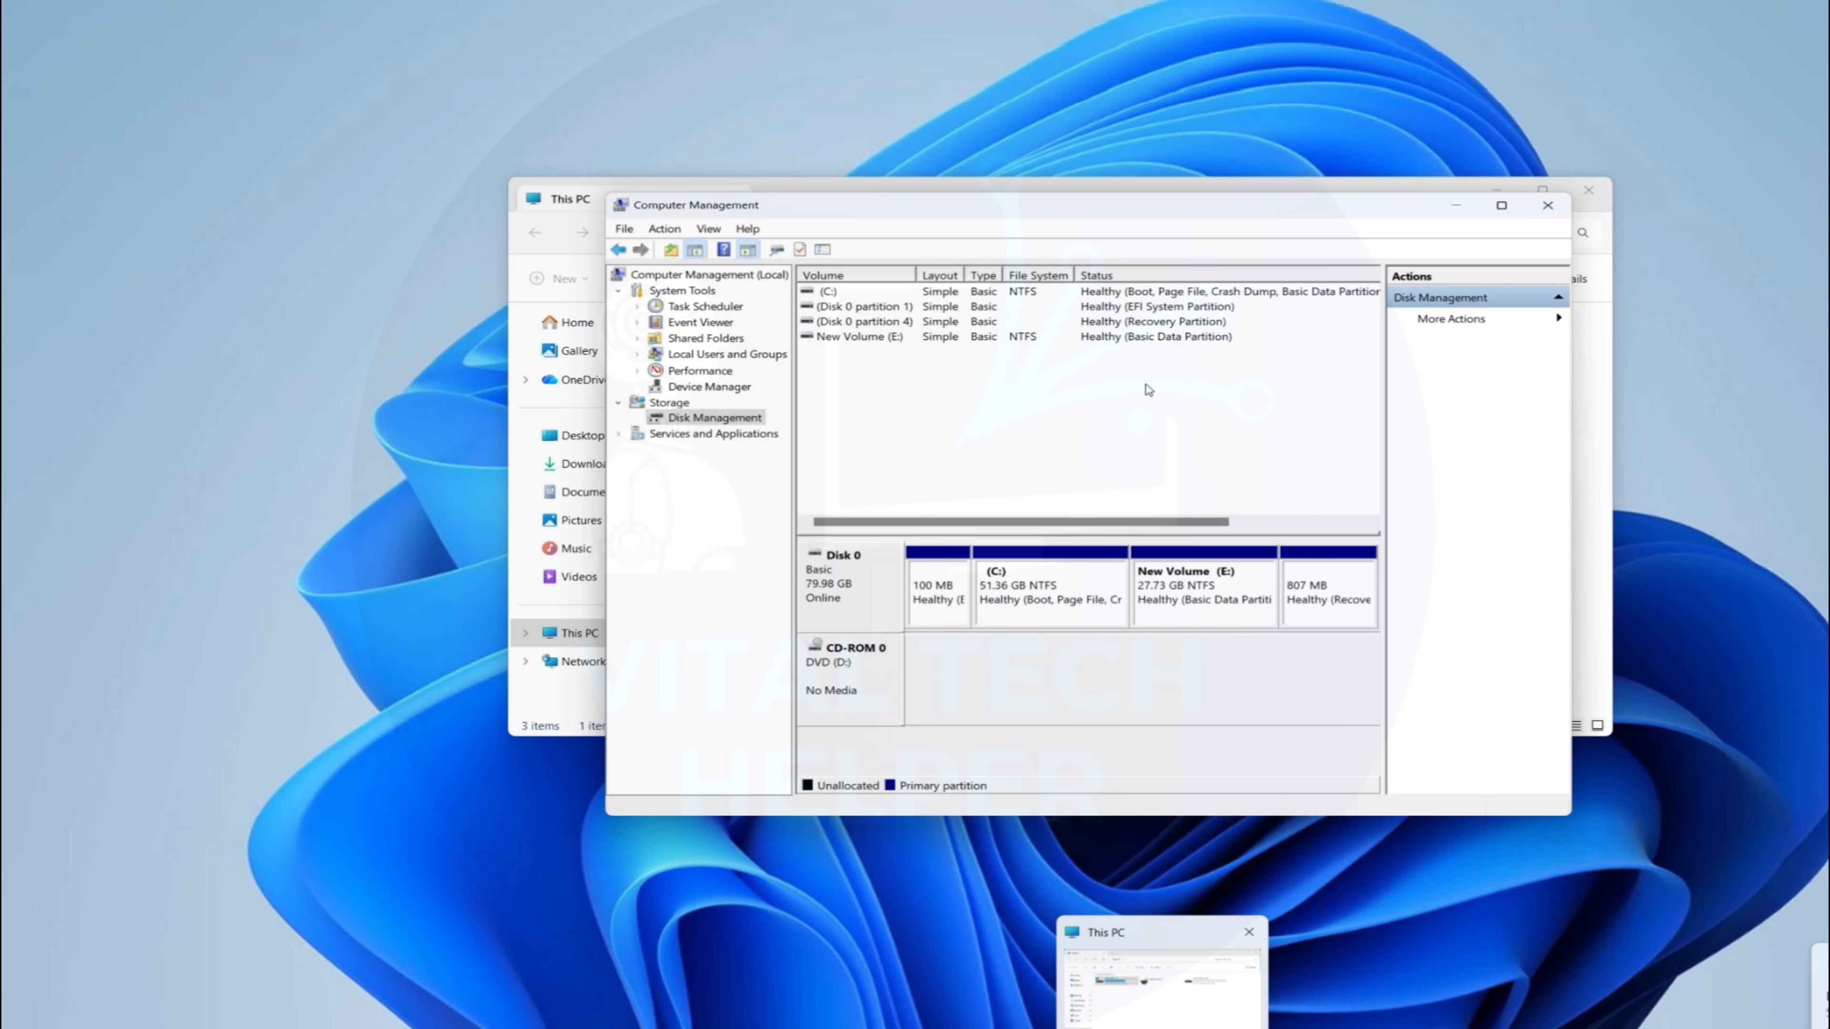
pyautogui.click(1171, 1022)
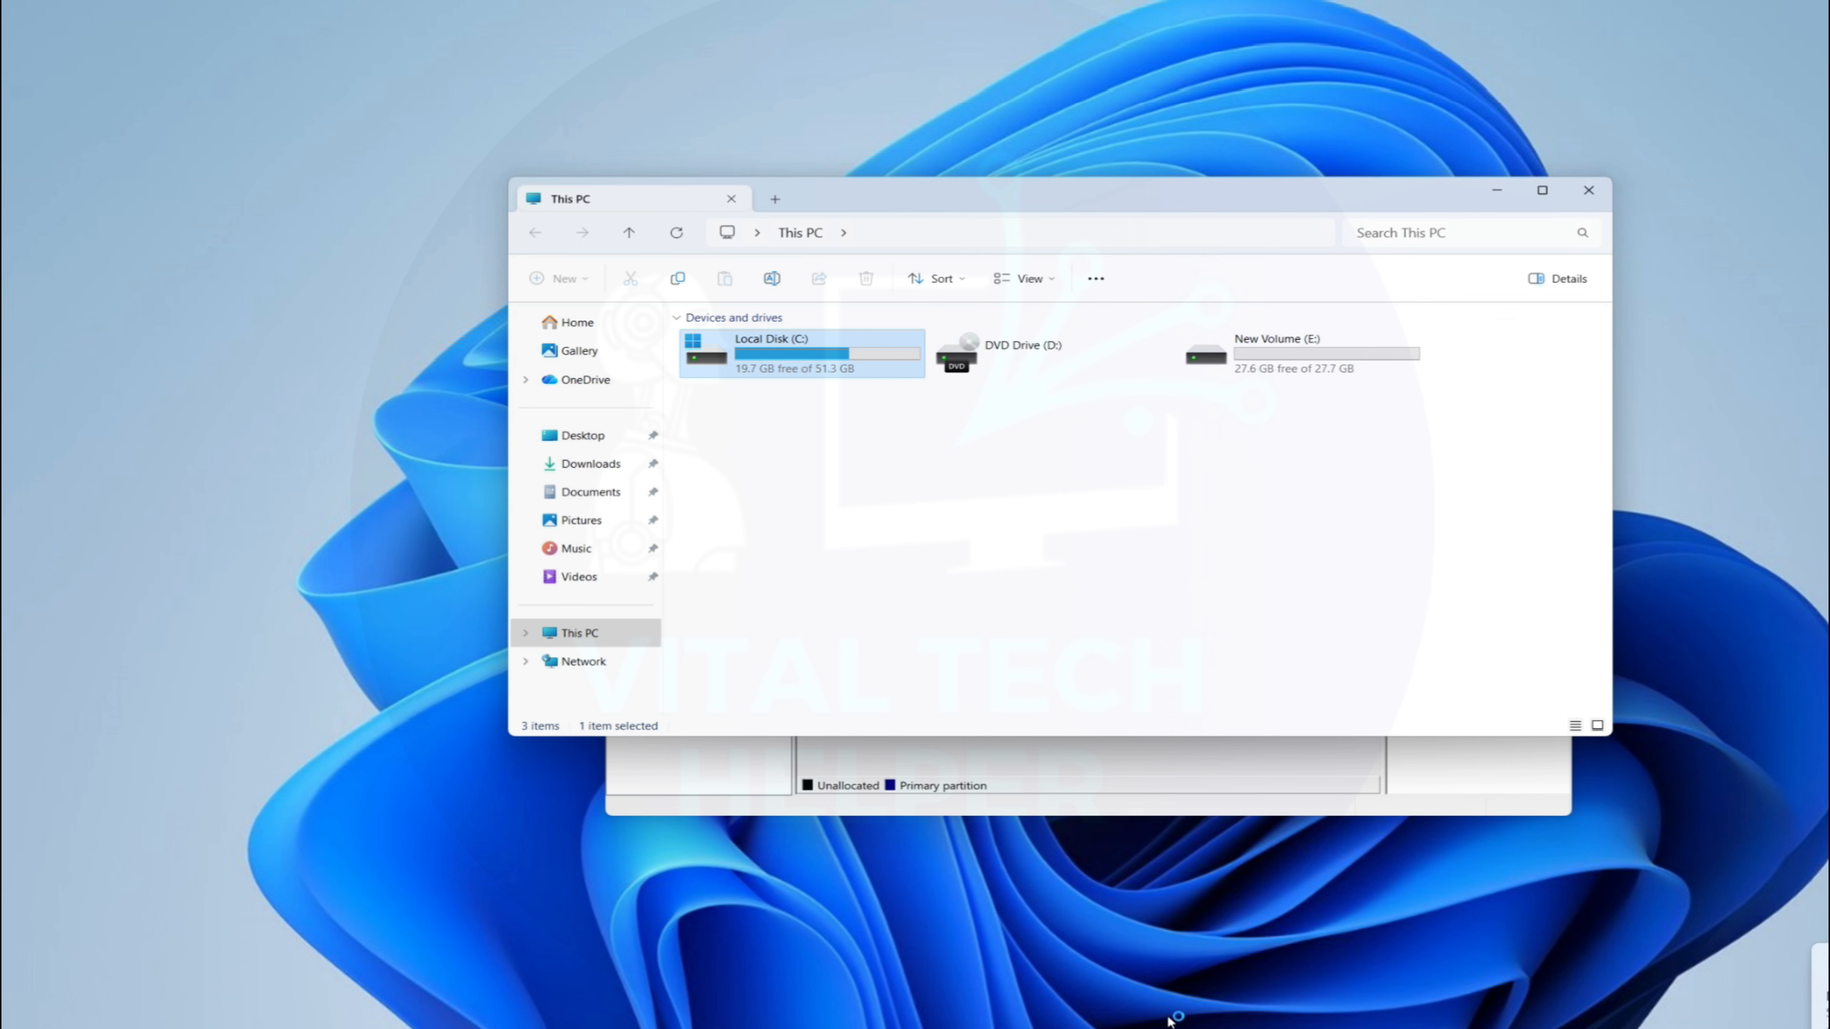
pyautogui.doubleClick(1305, 357)
pyautogui.hotkey('alt', 'Left')
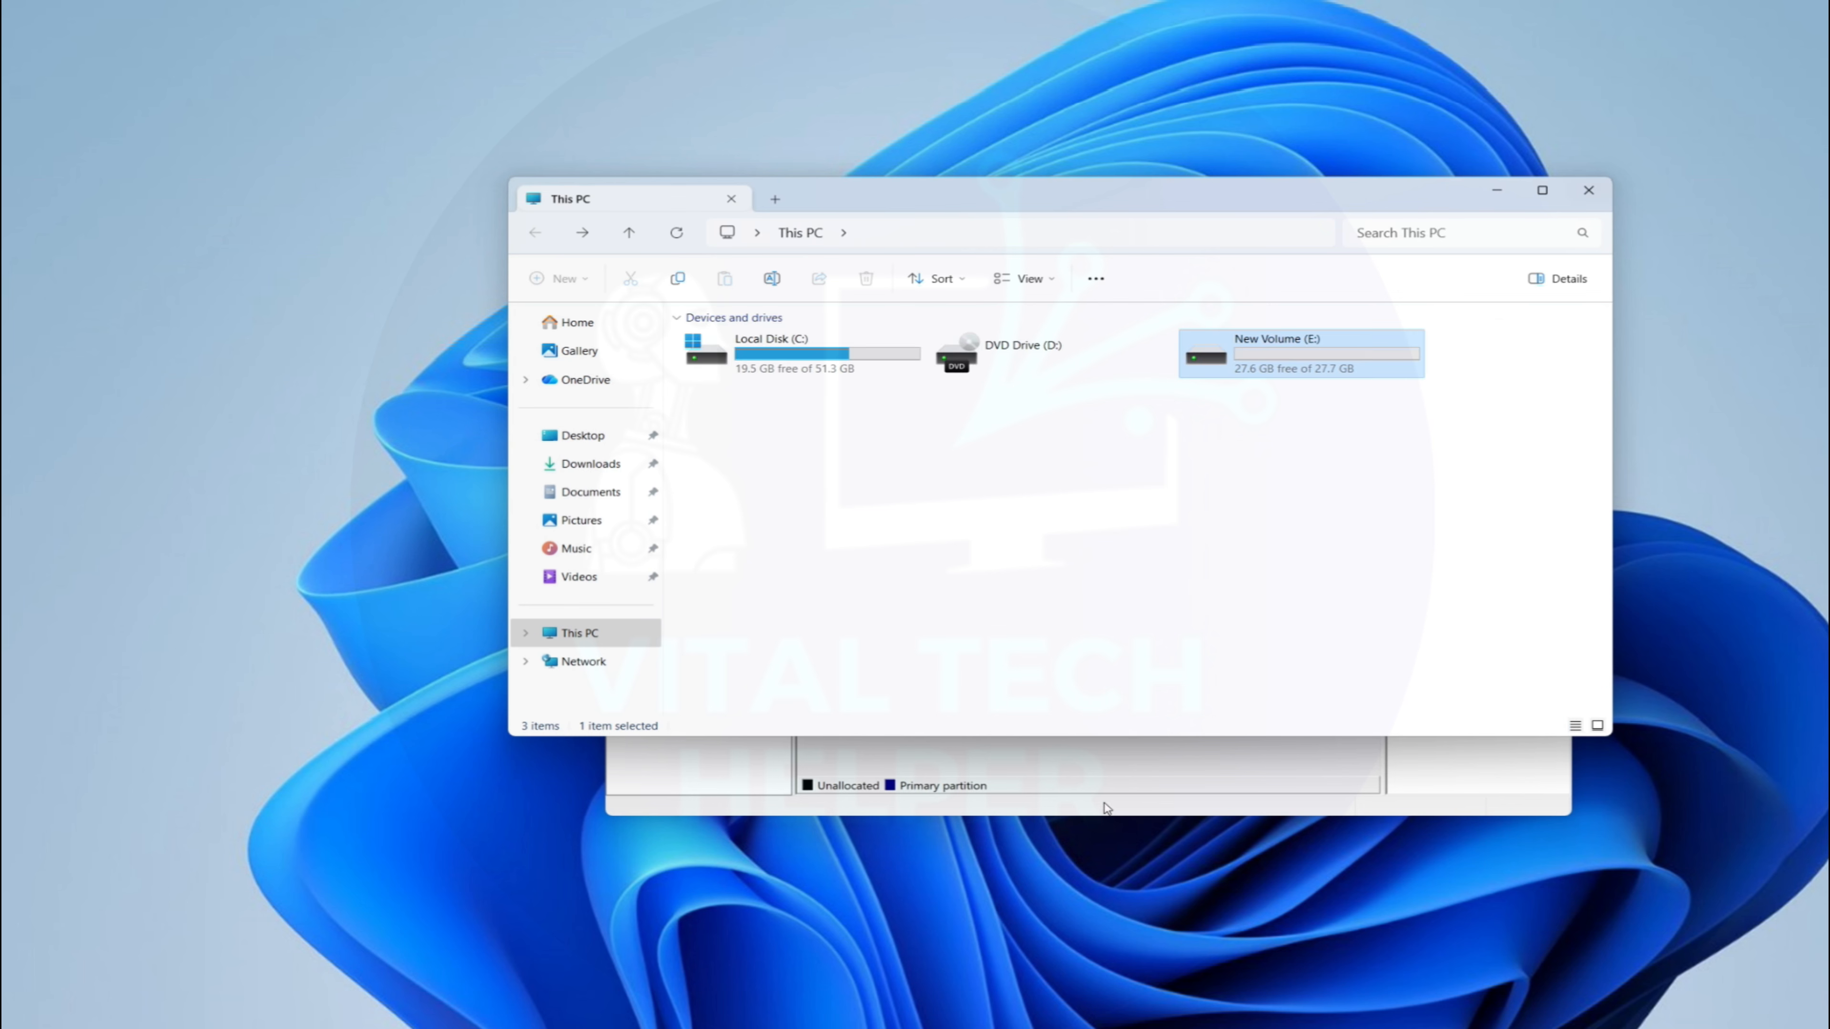
# Back in Disk Management, delete New Volume (E:) and accept the erasure of its data
pyautogui.click(1082, 775)
pyautogui.rightClick(1168, 585)
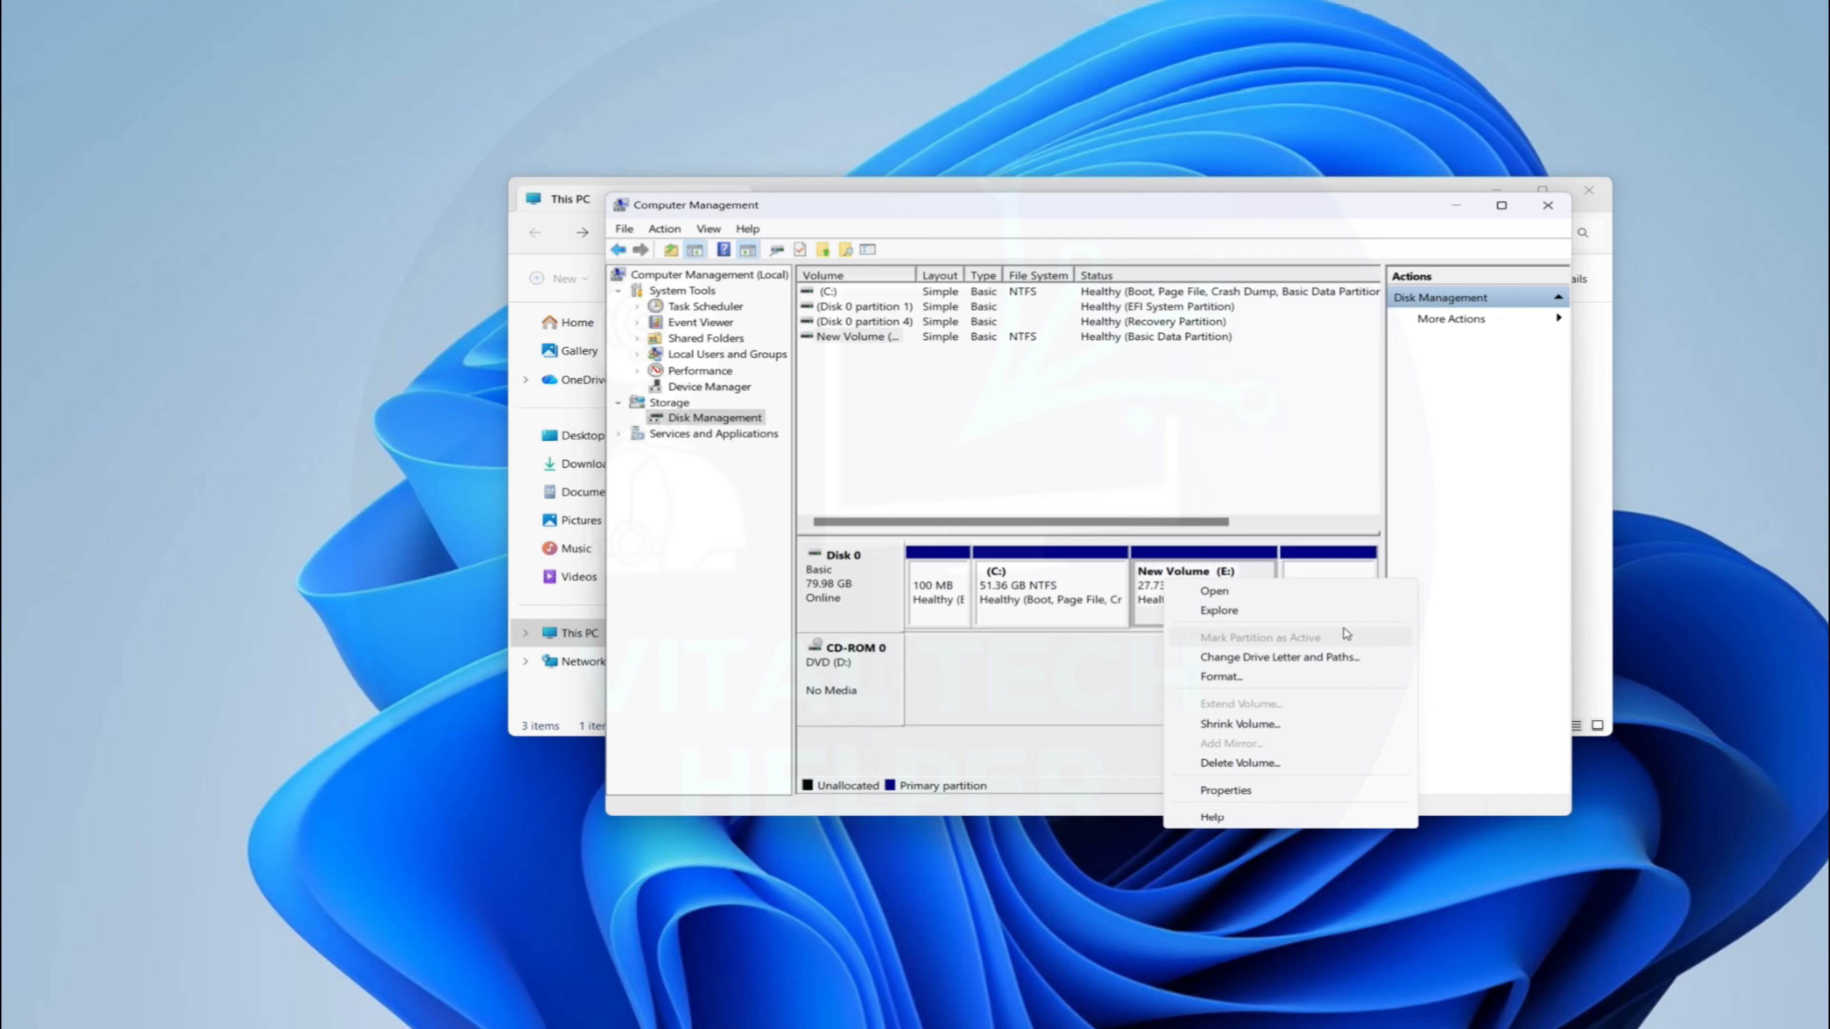
pyautogui.click(1259, 764)
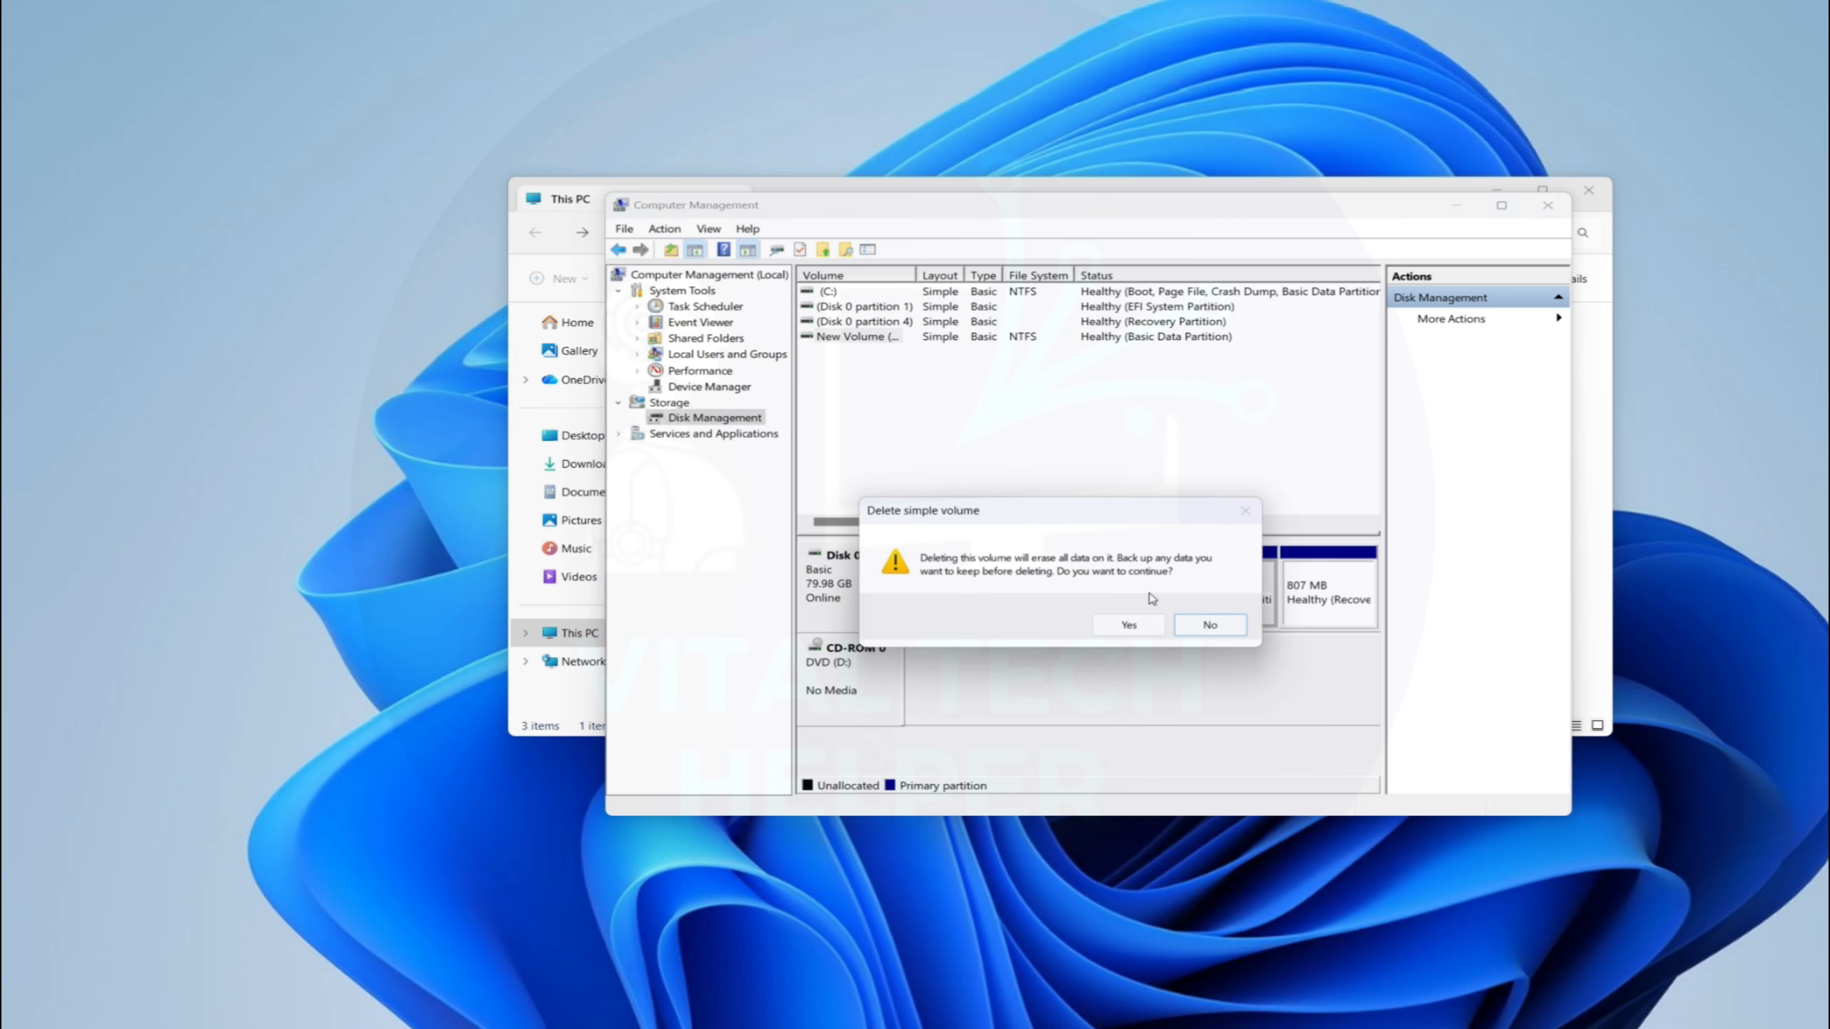
pyautogui.click(1127, 624)
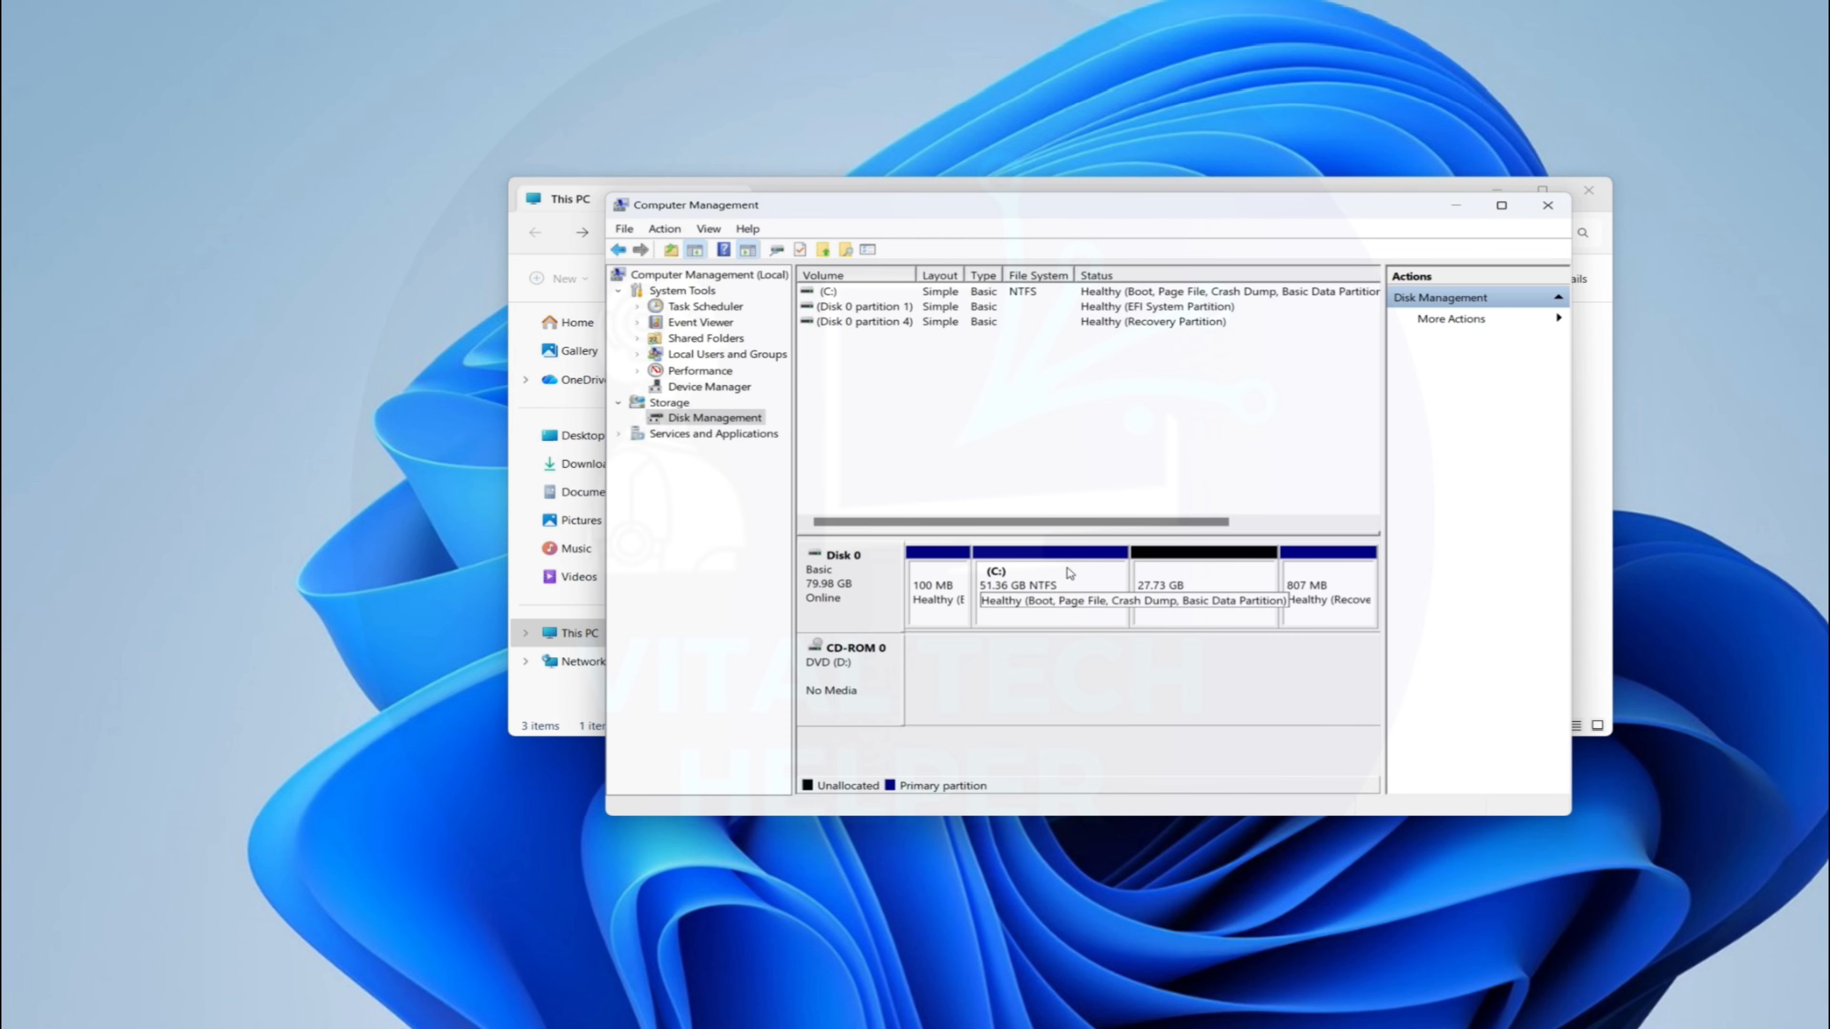
# Extend the C: volume with all 28399 MB of the adjacent unallocated space
pyautogui.rightClick(1094, 589)
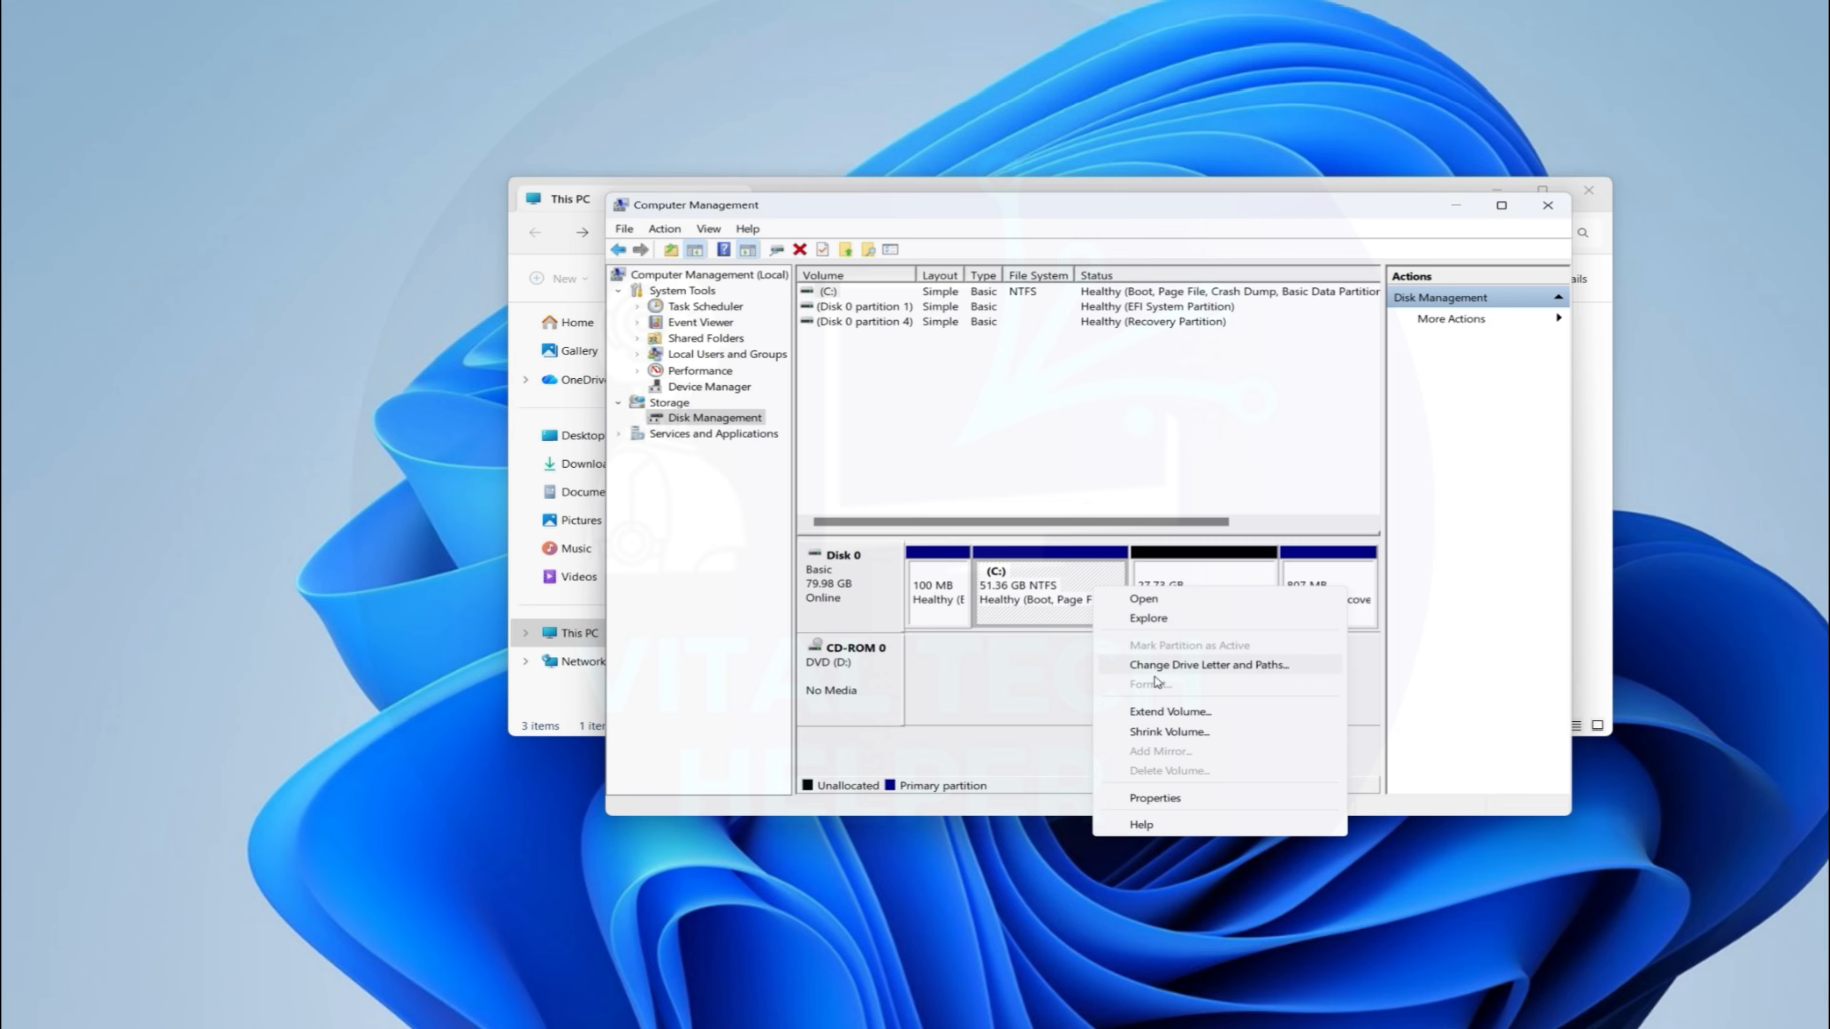
pyautogui.click(1188, 712)
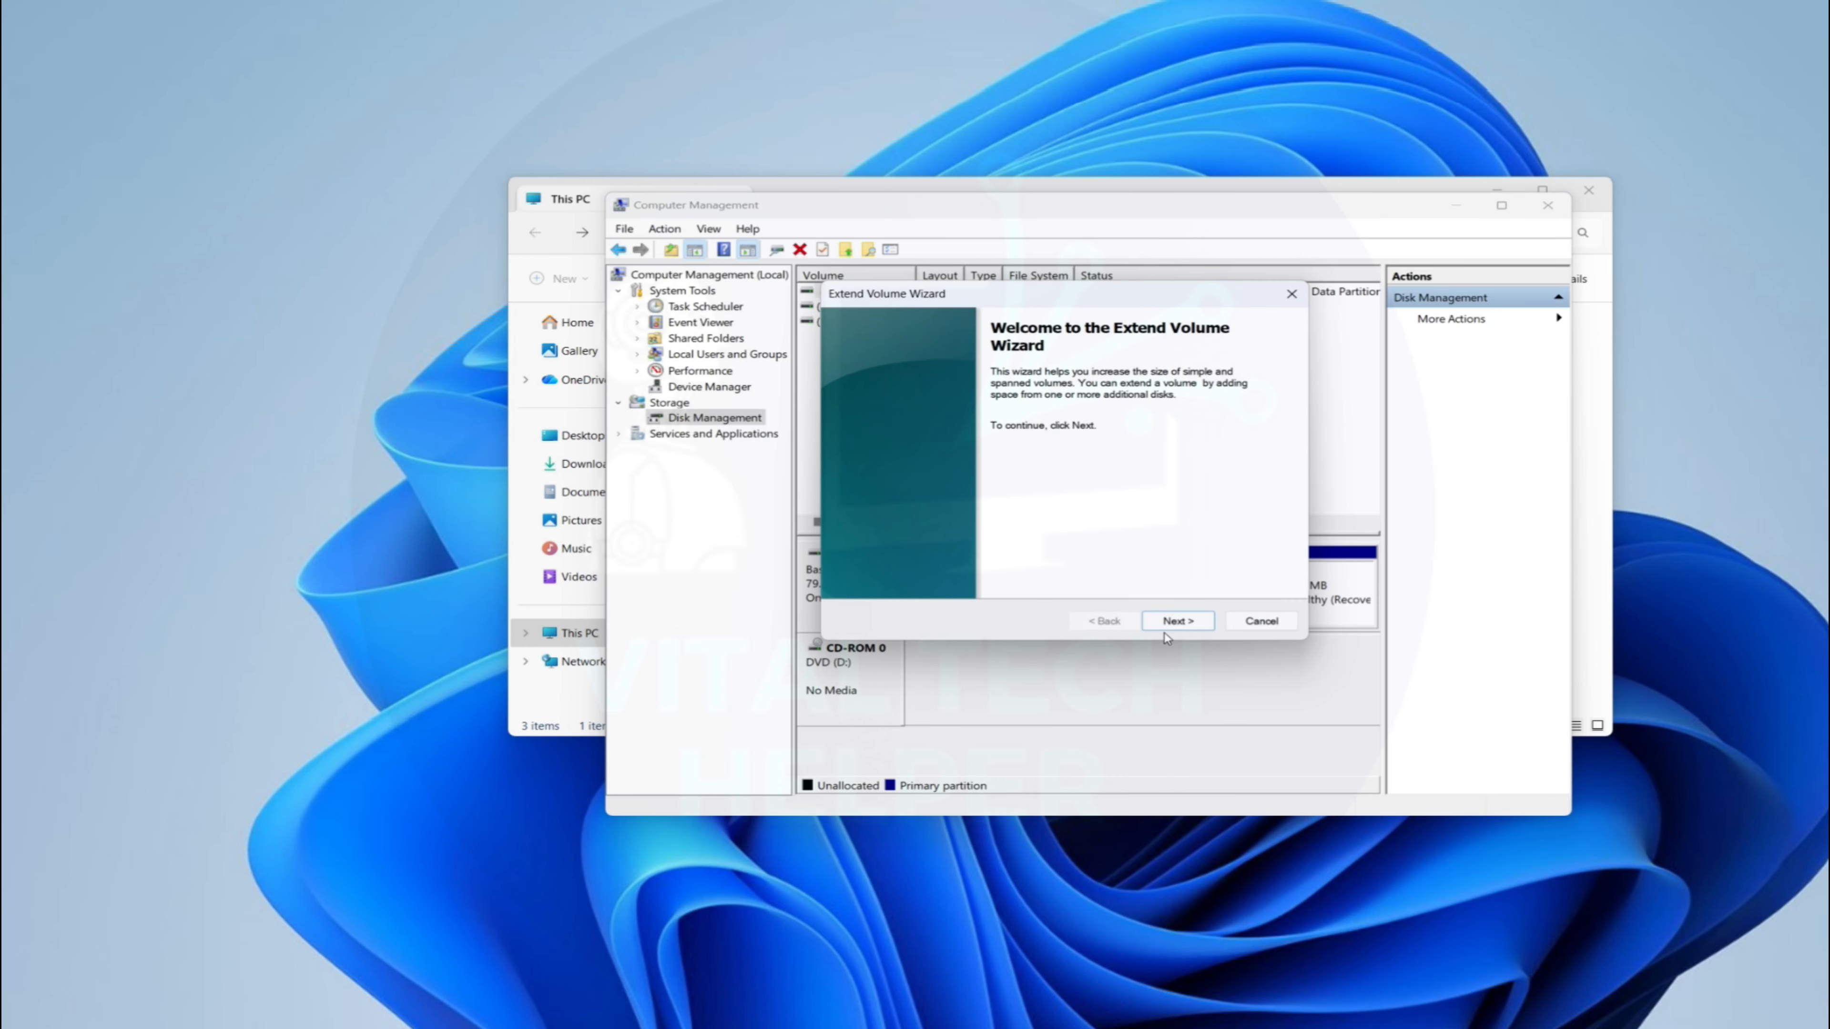
pyautogui.click(1170, 614)
pyautogui.click(1175, 622)
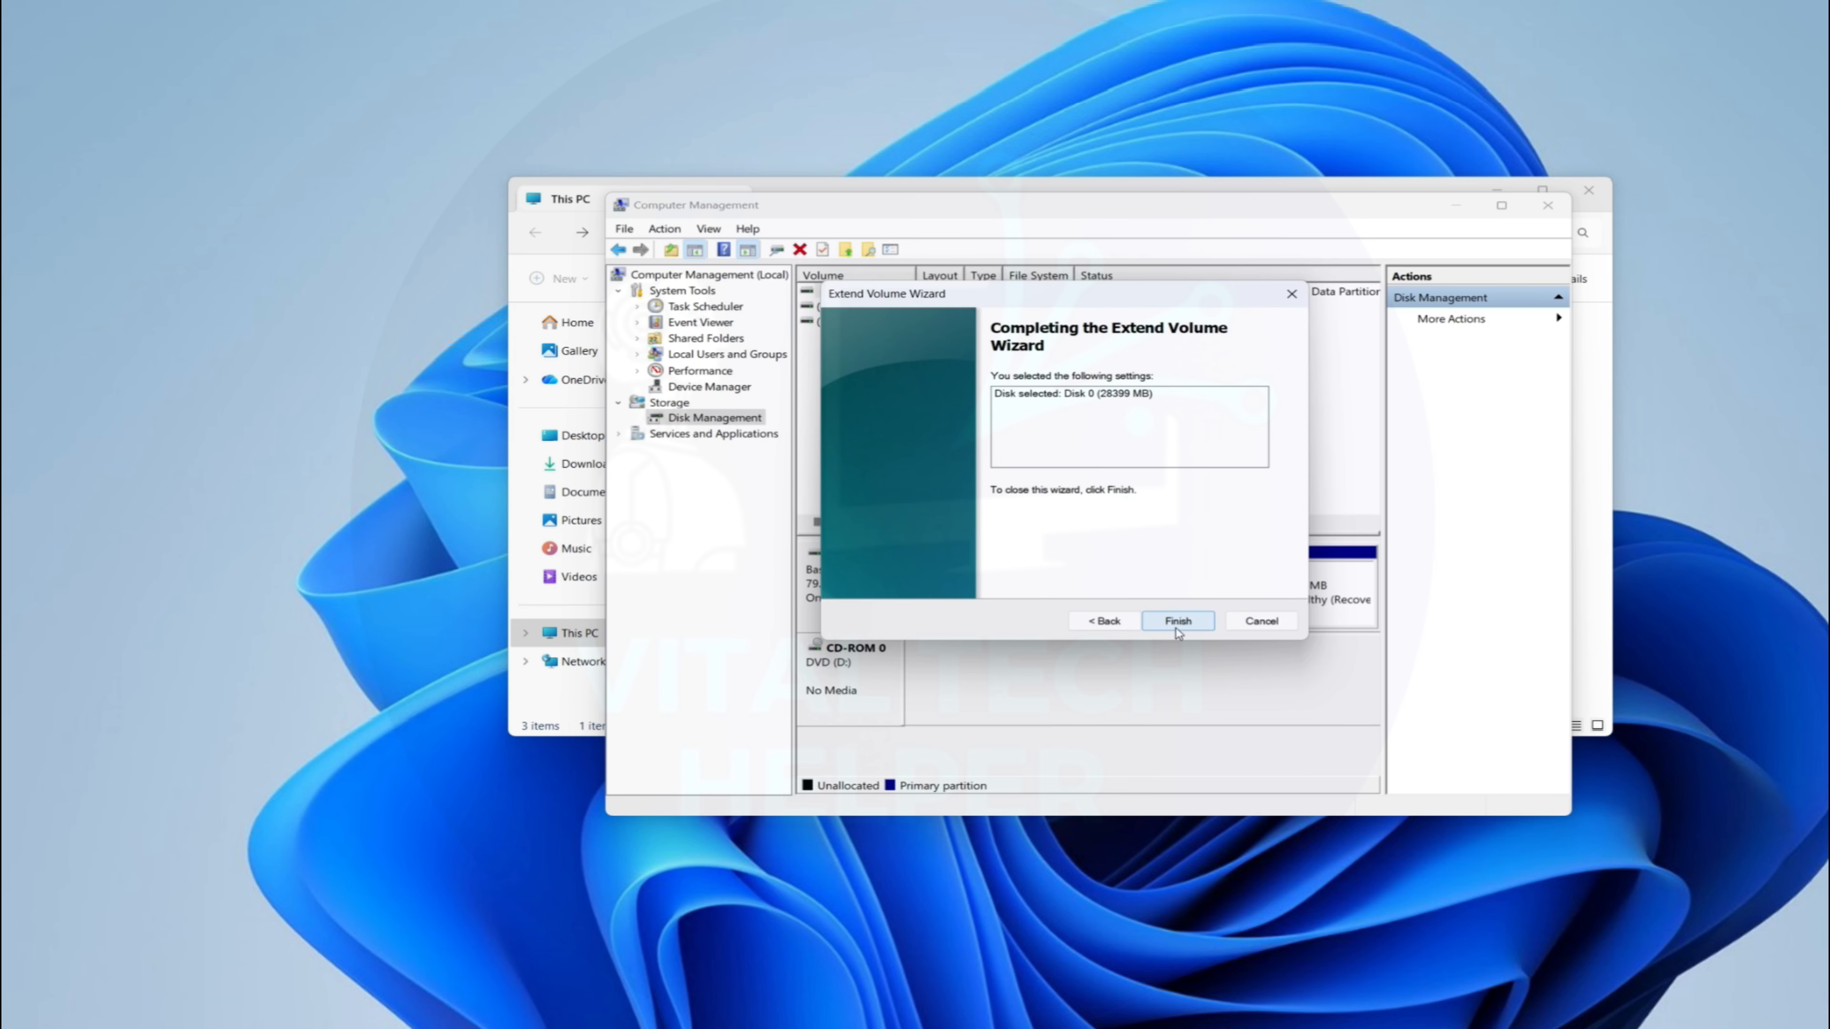
pyautogui.click(1177, 621)
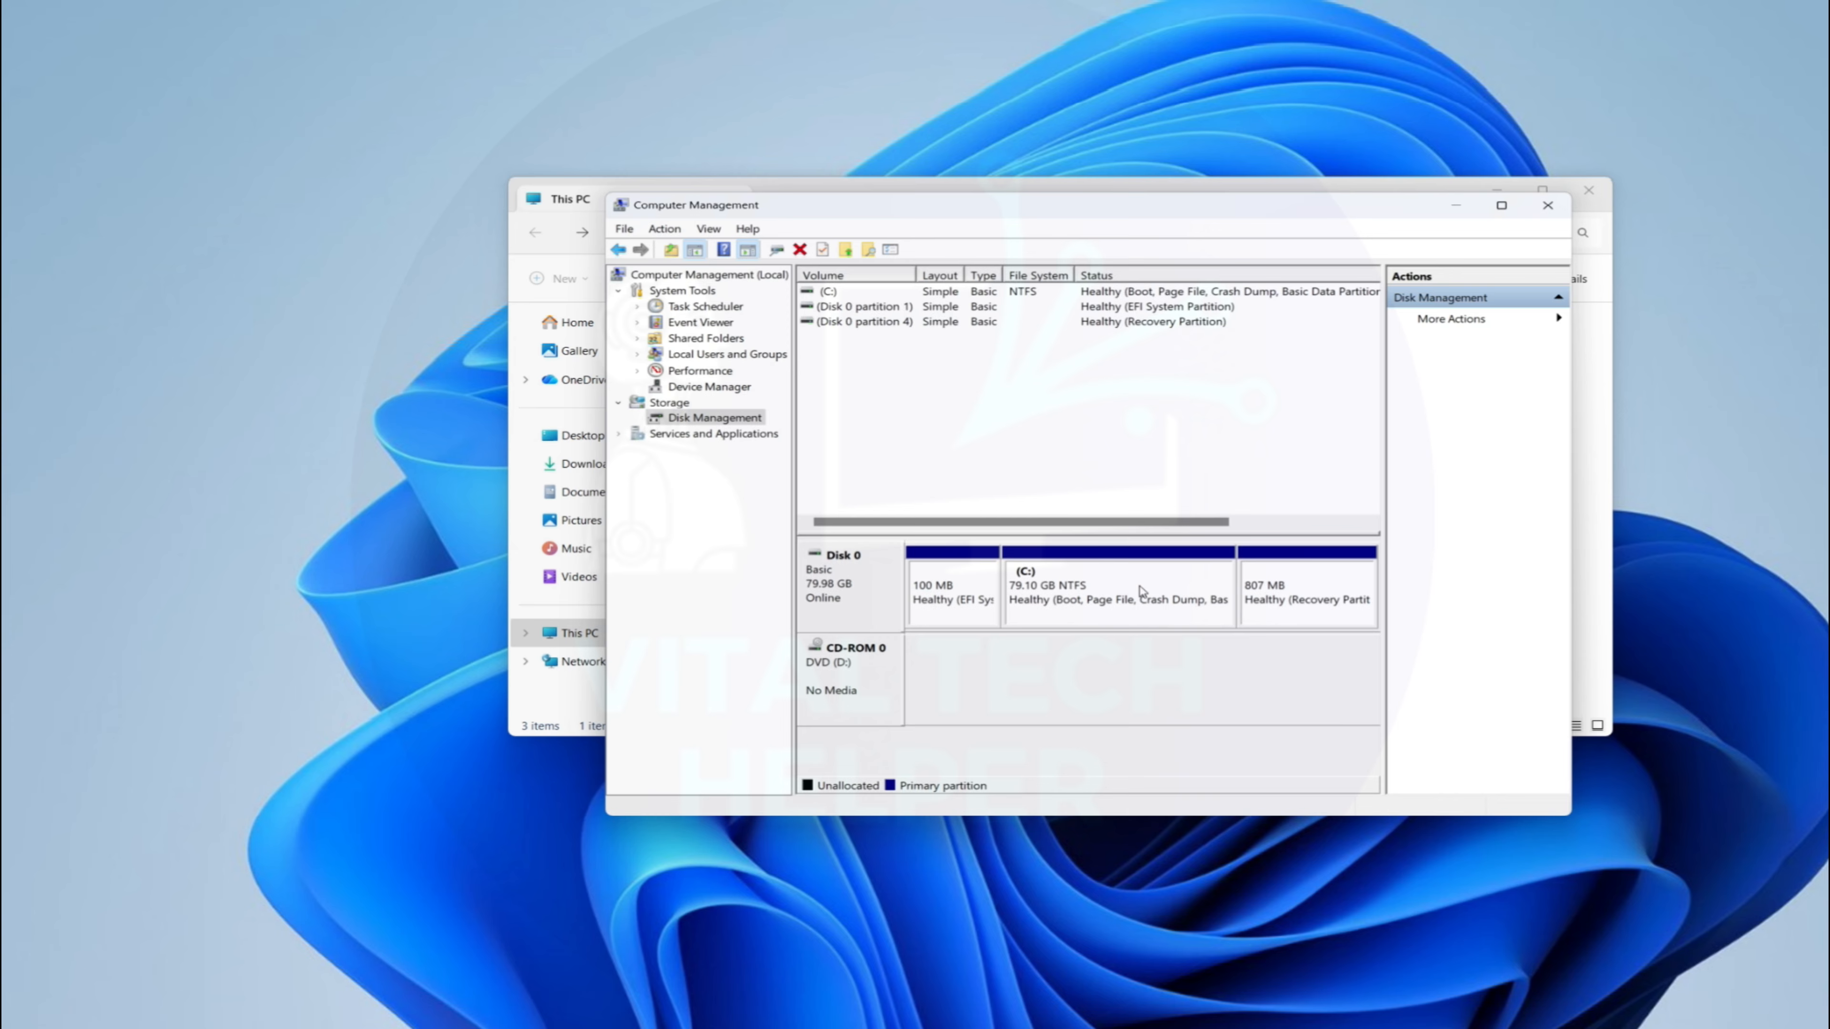
# In File Explorer, delete install.wim from Local Disk (C:) with administrator permission, and close File Explorer and Computer Management
pyautogui.click(1602, 502)
pyautogui.click(684, 240)
pyautogui.doubleClick(833, 364)
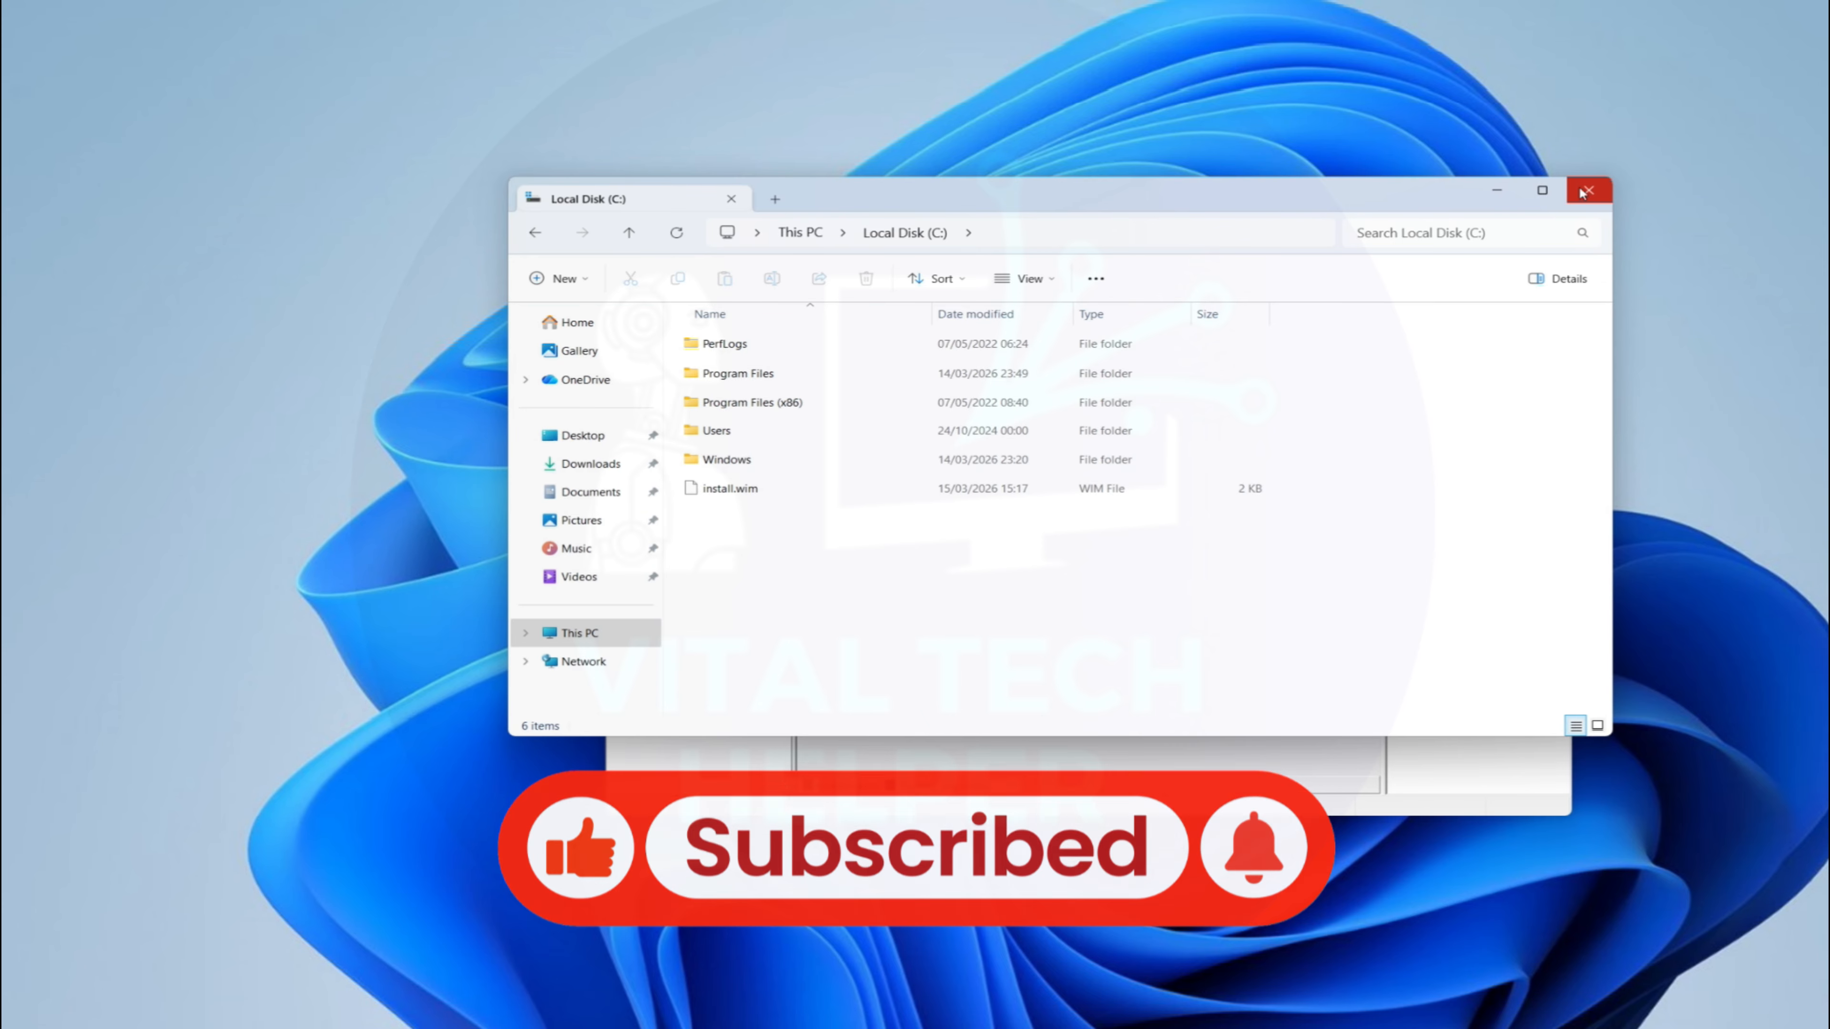
pyautogui.click(693, 493)
pyautogui.click(866, 278)
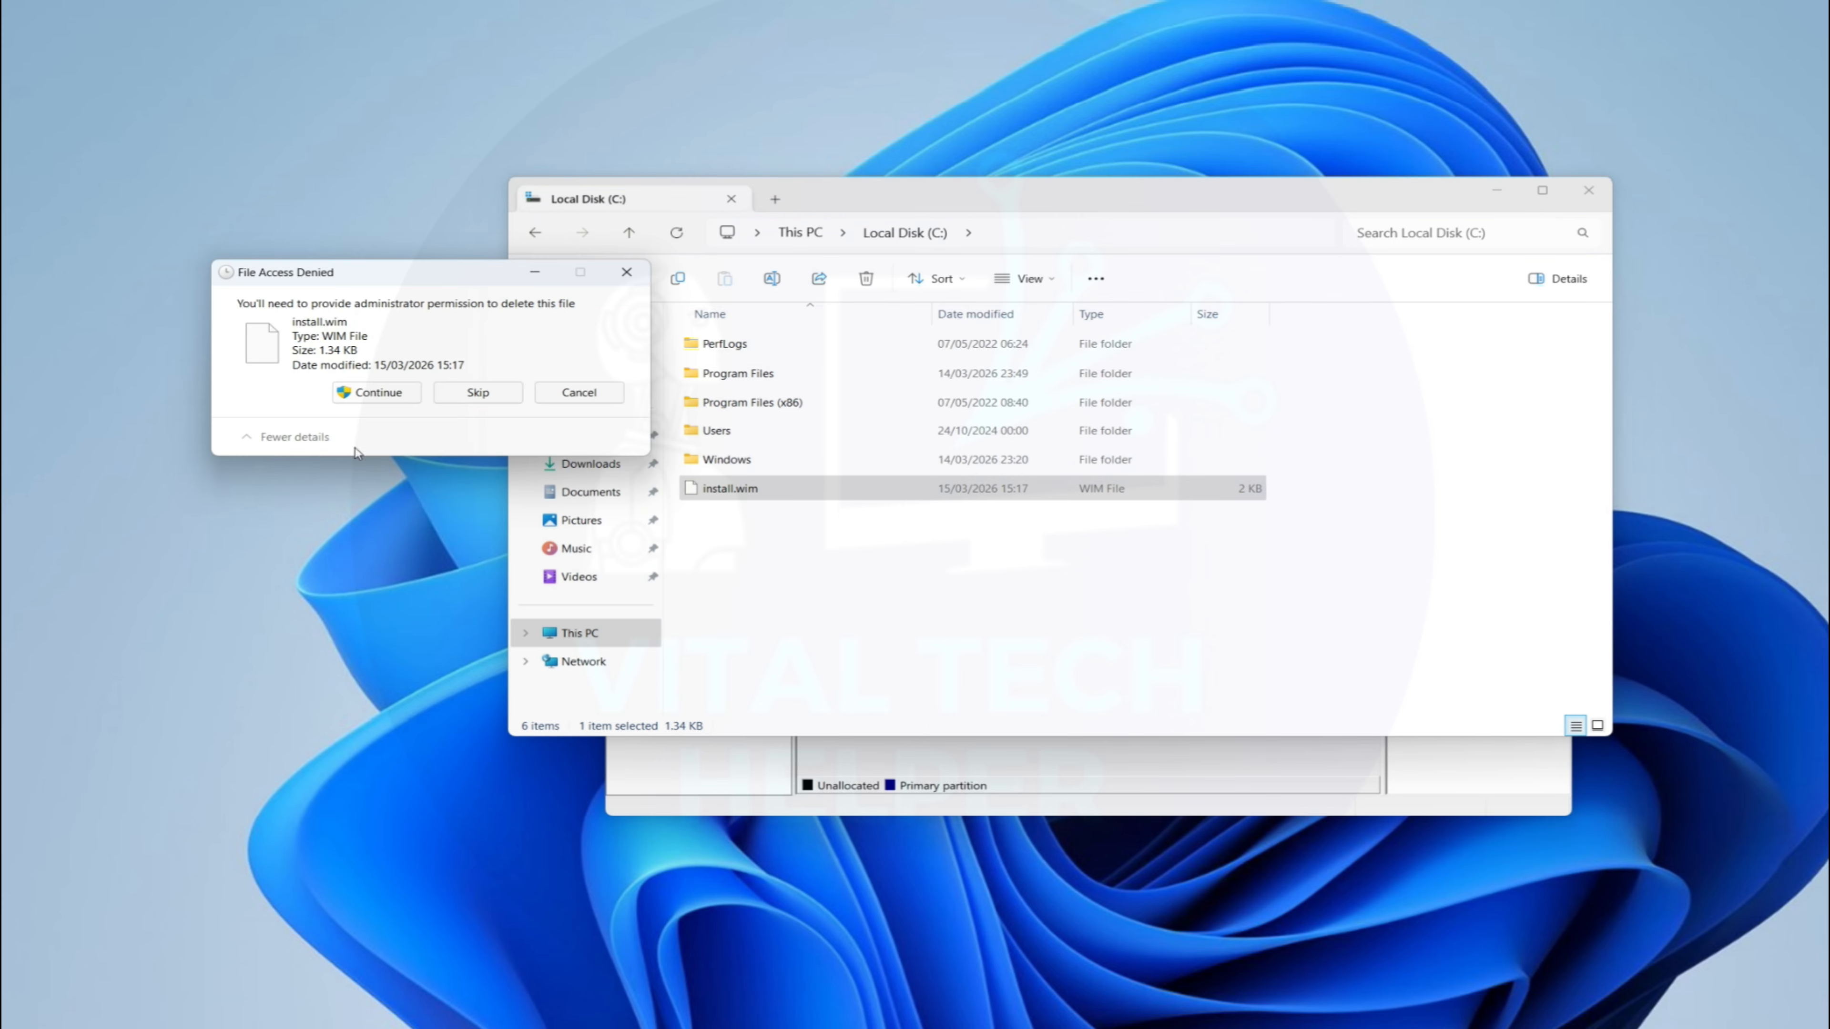
pyautogui.click(389, 396)
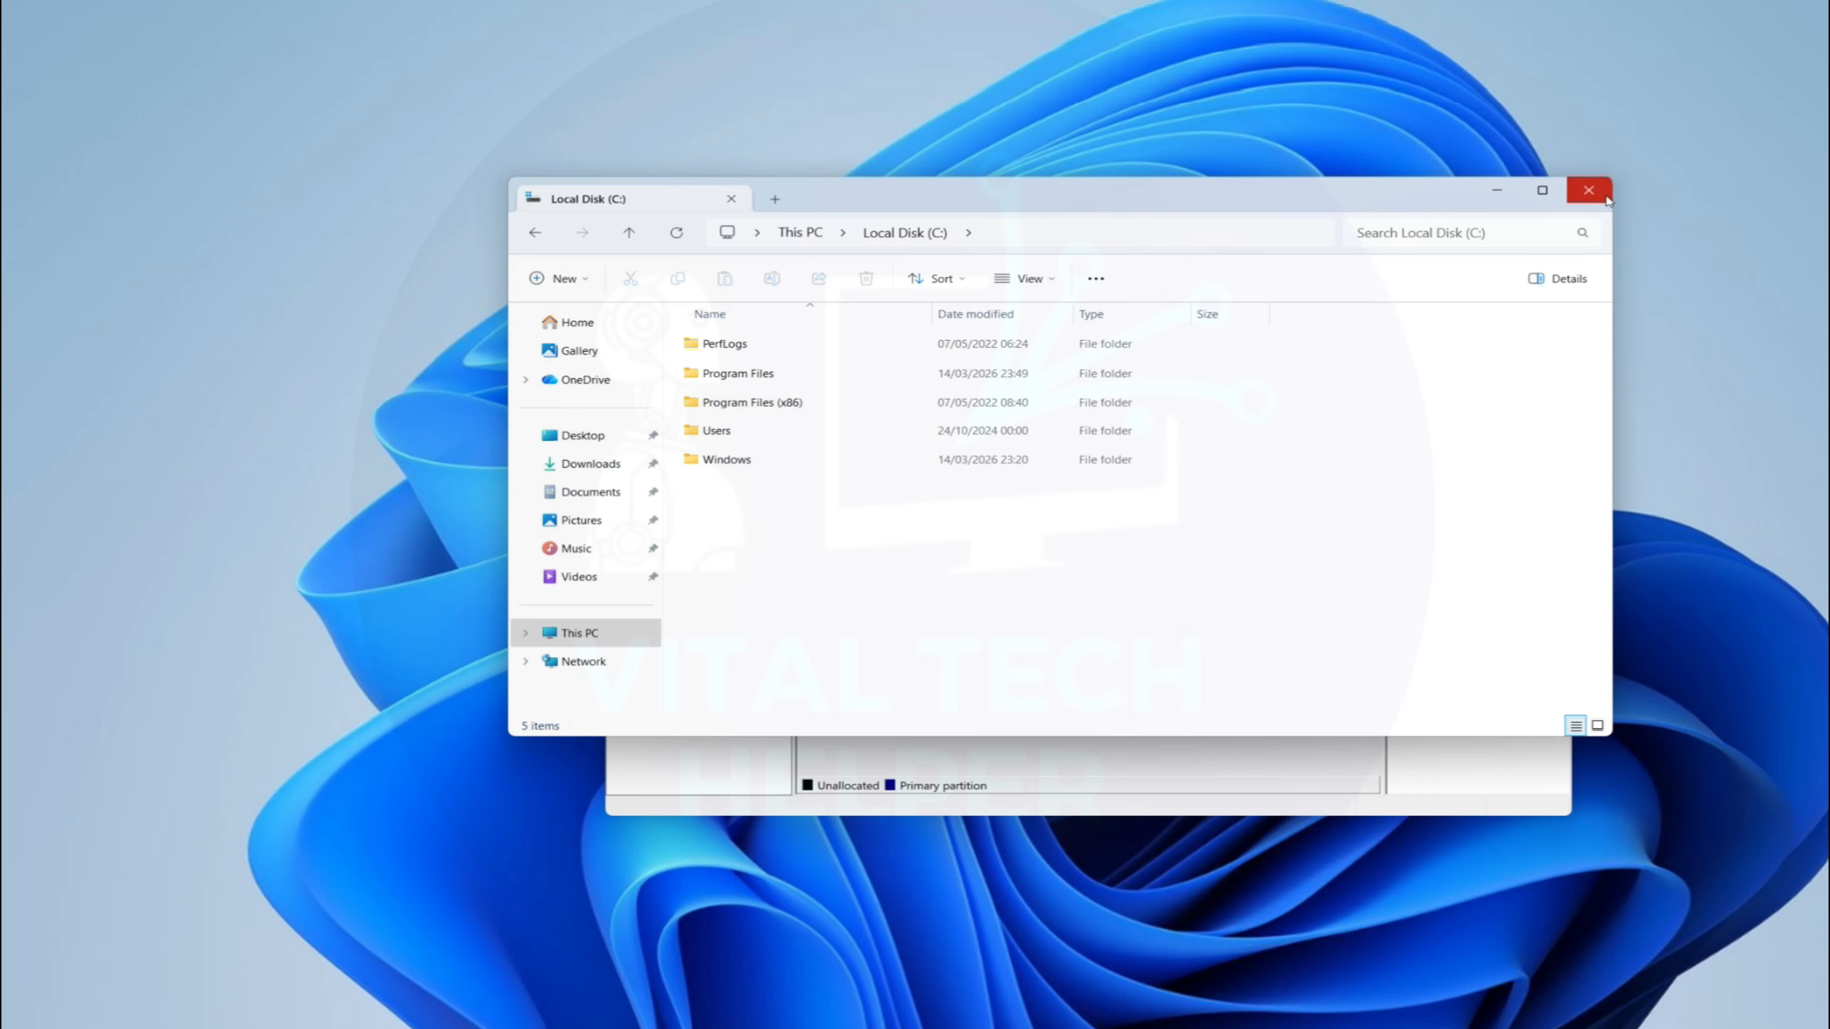
pyautogui.click(1589, 191)
pyautogui.click(1532, 214)
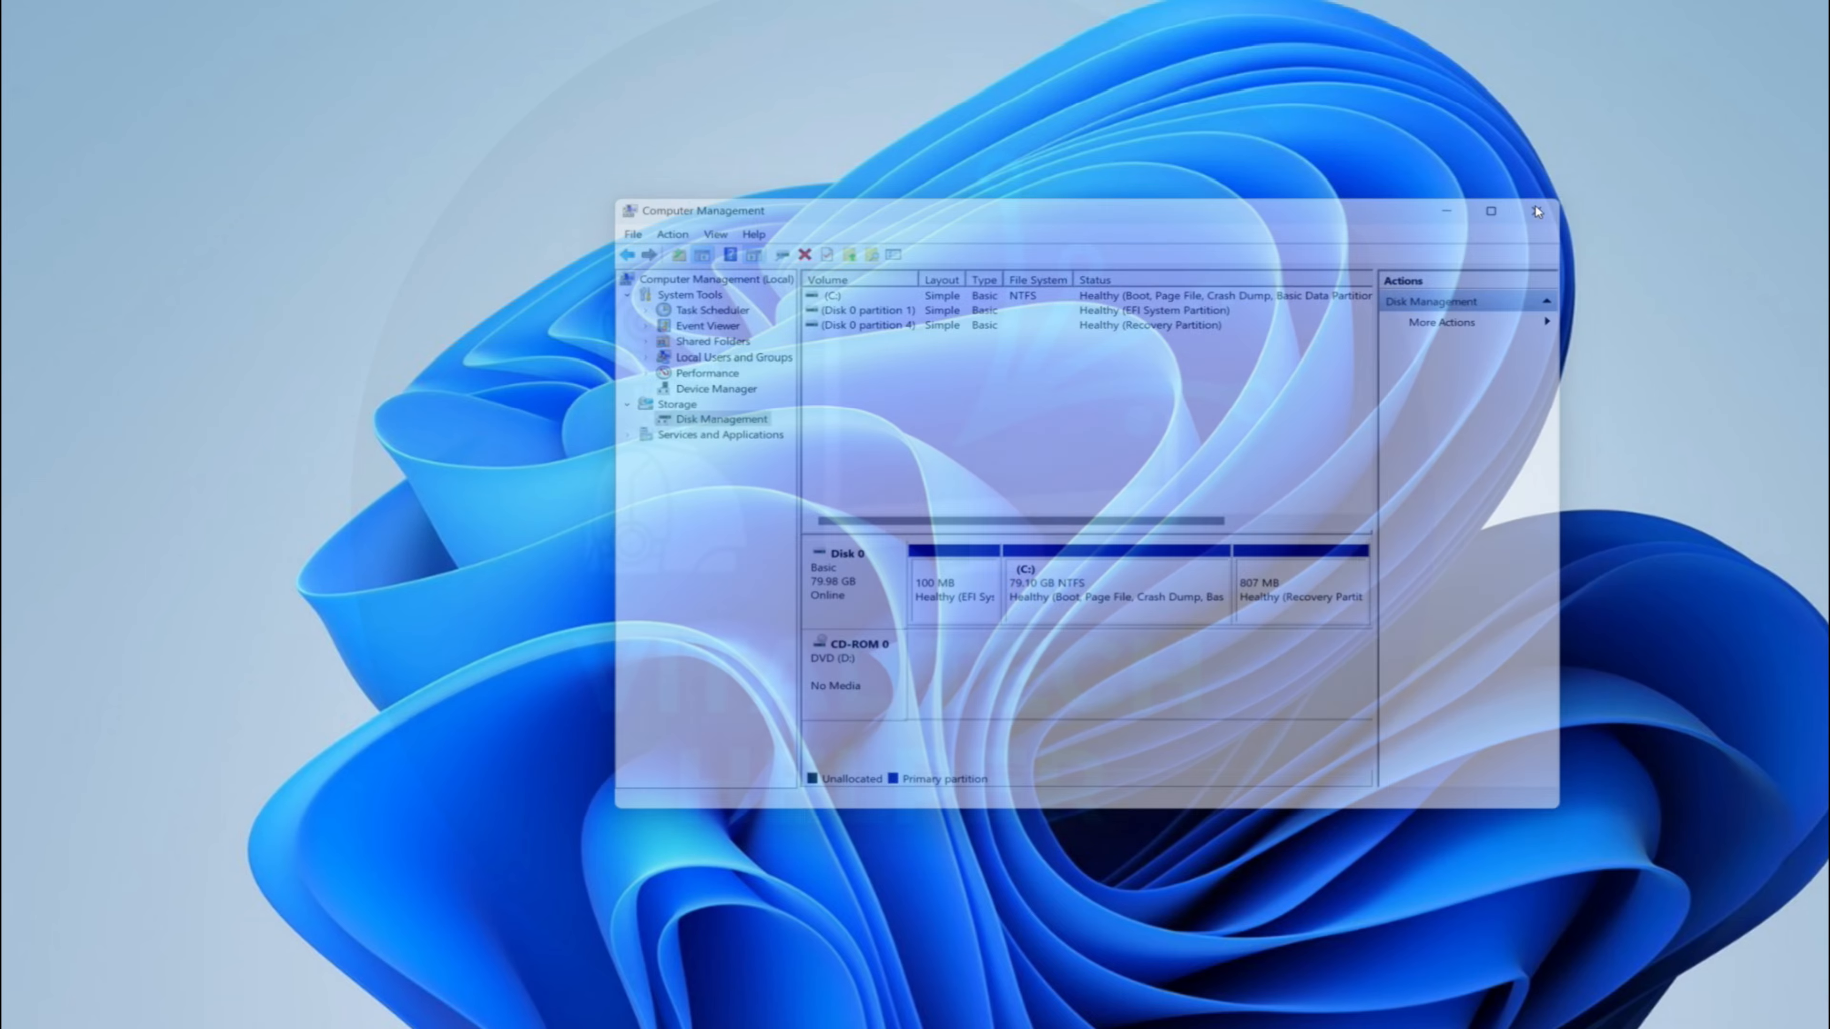